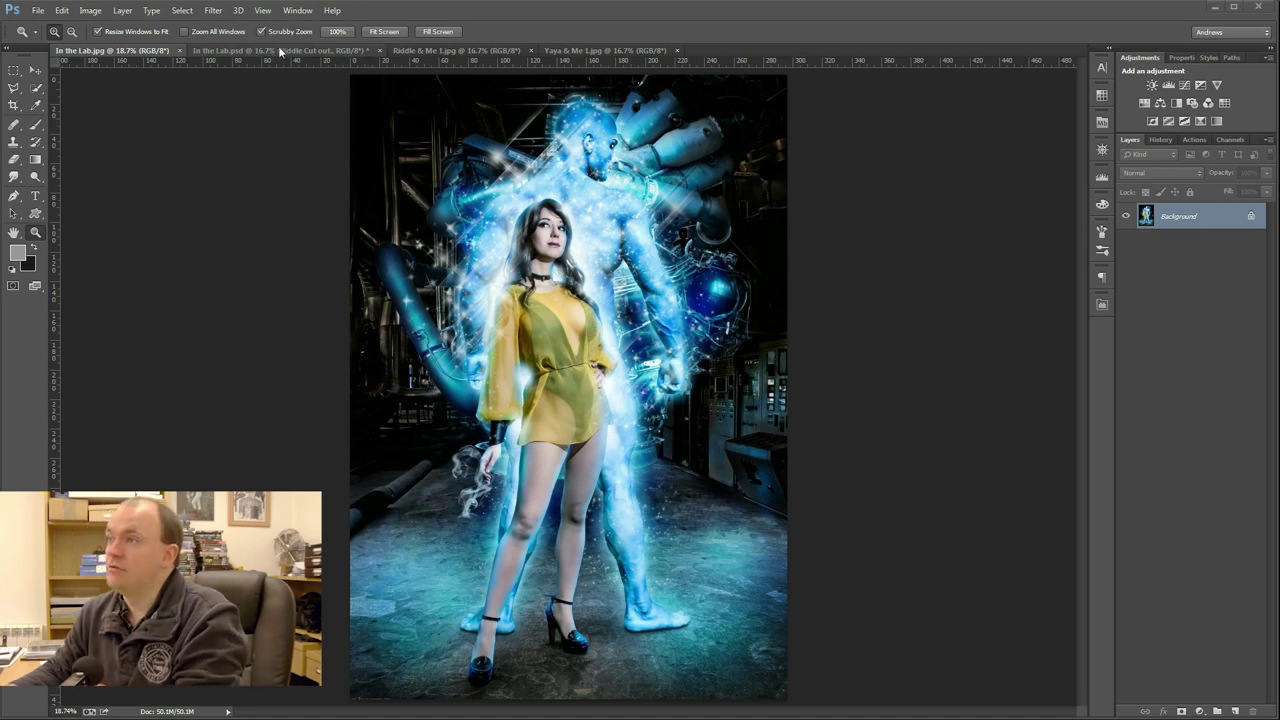
Step: Switch to the layered In the Lab.psd document
{"action": "left_click", "coordinate": [278, 50]}
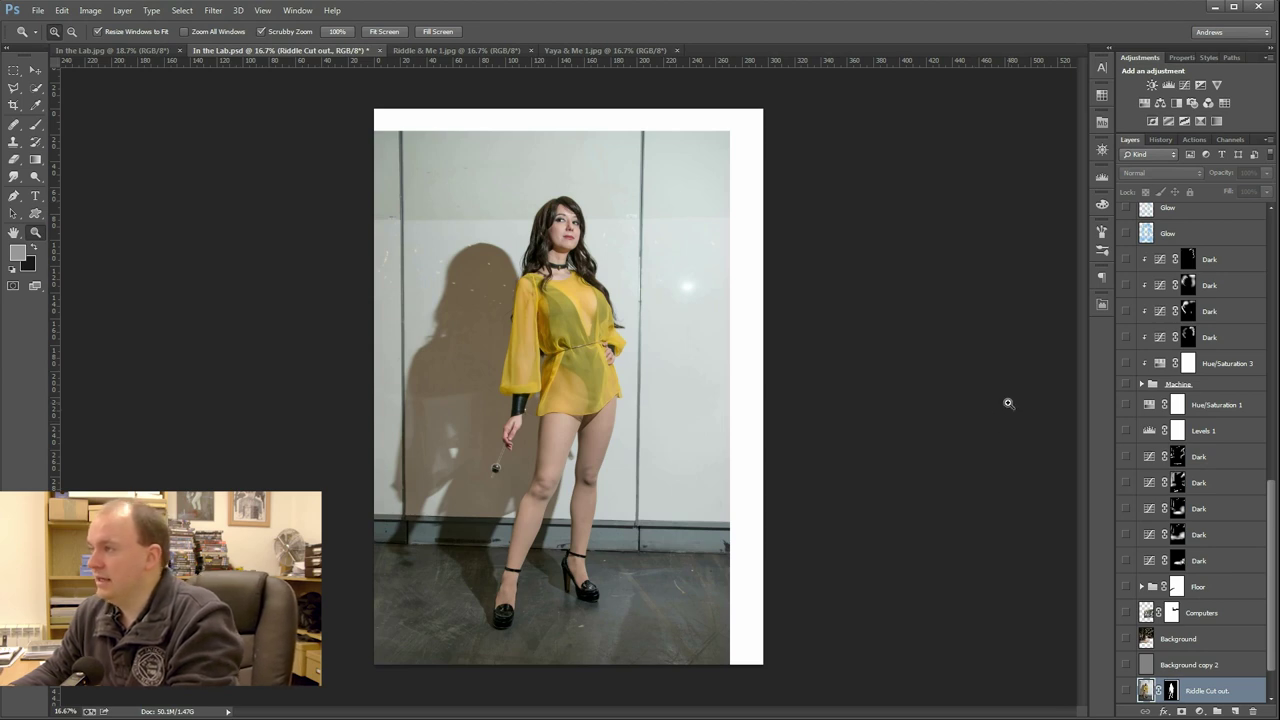
{"action": "scroll", "coordinate": [1242, 625], "scroll_direction": "down", "scroll_amount": 2}
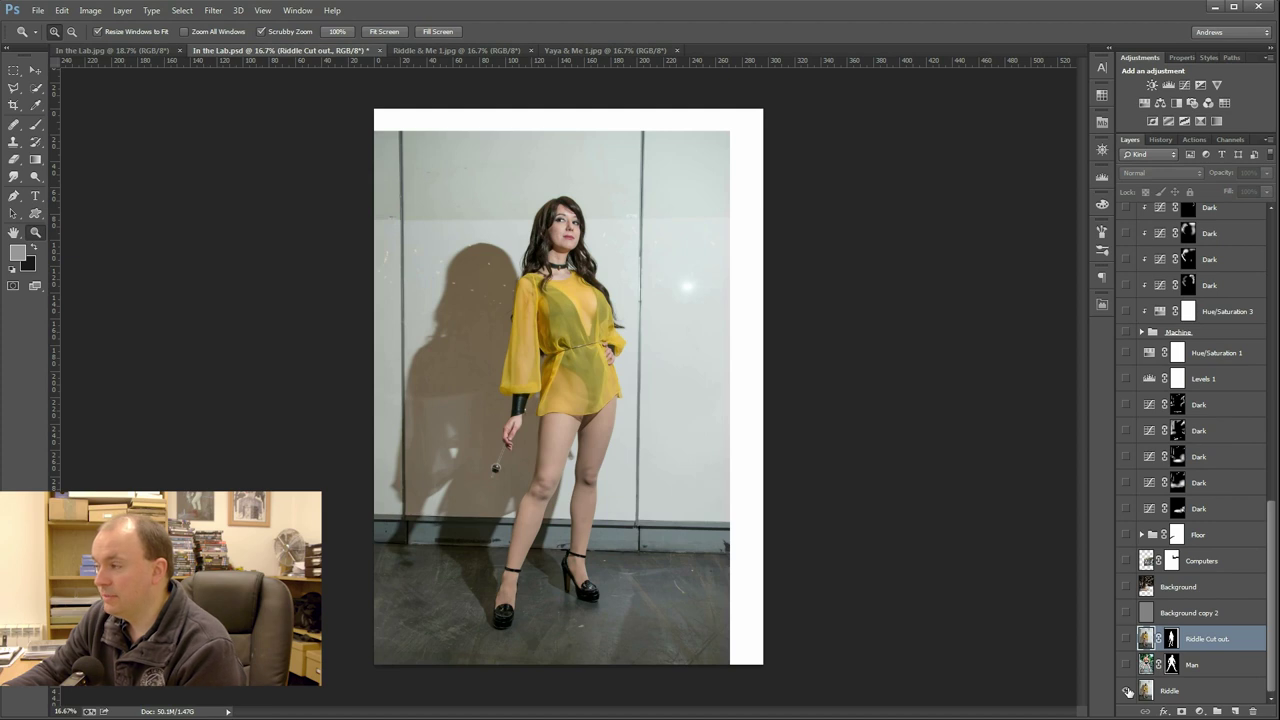
Step: Show the Riddle layer with the model's unedited studio photo
{"action": "left_click", "coordinate": [1127, 690]}
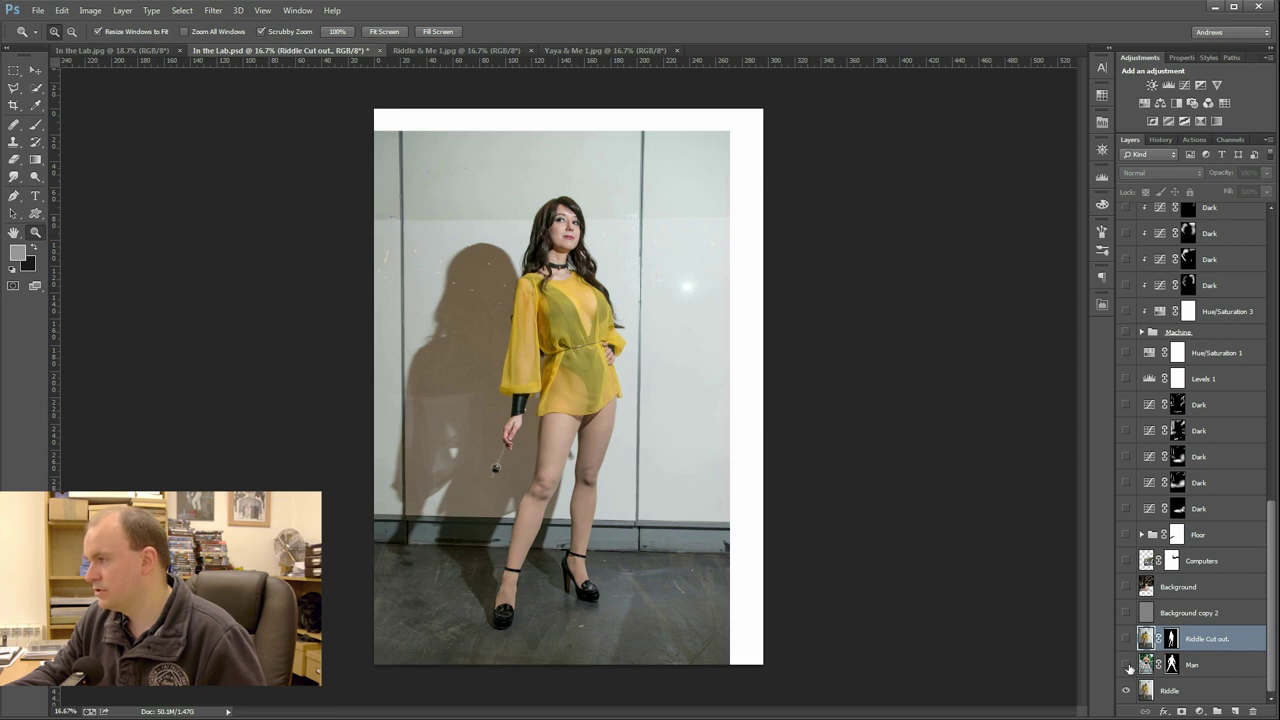
Step: Hide Riddle, show the Man layer and disable its mask to view his full photo
{"action": "left_click", "coordinate": [1126, 690]}
{"action": "left_click", "coordinate": [1126, 664]}
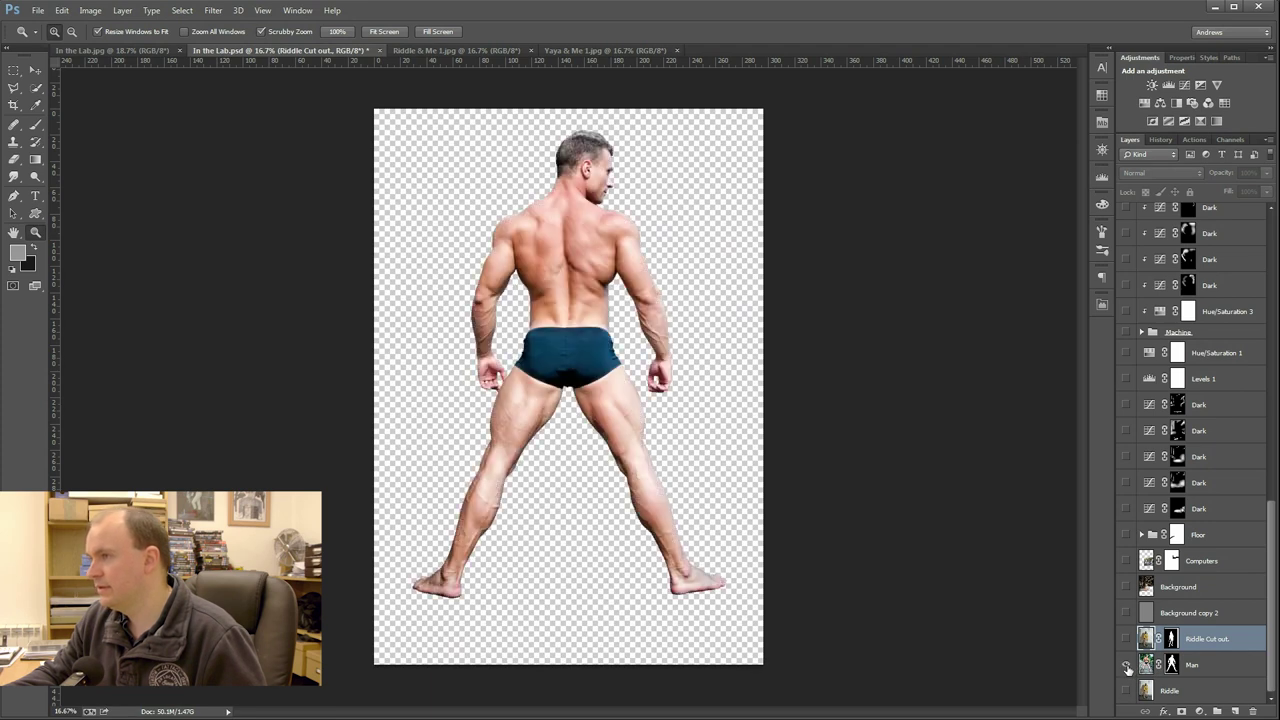
{"action": "right_click", "coordinate": [1174, 666]}
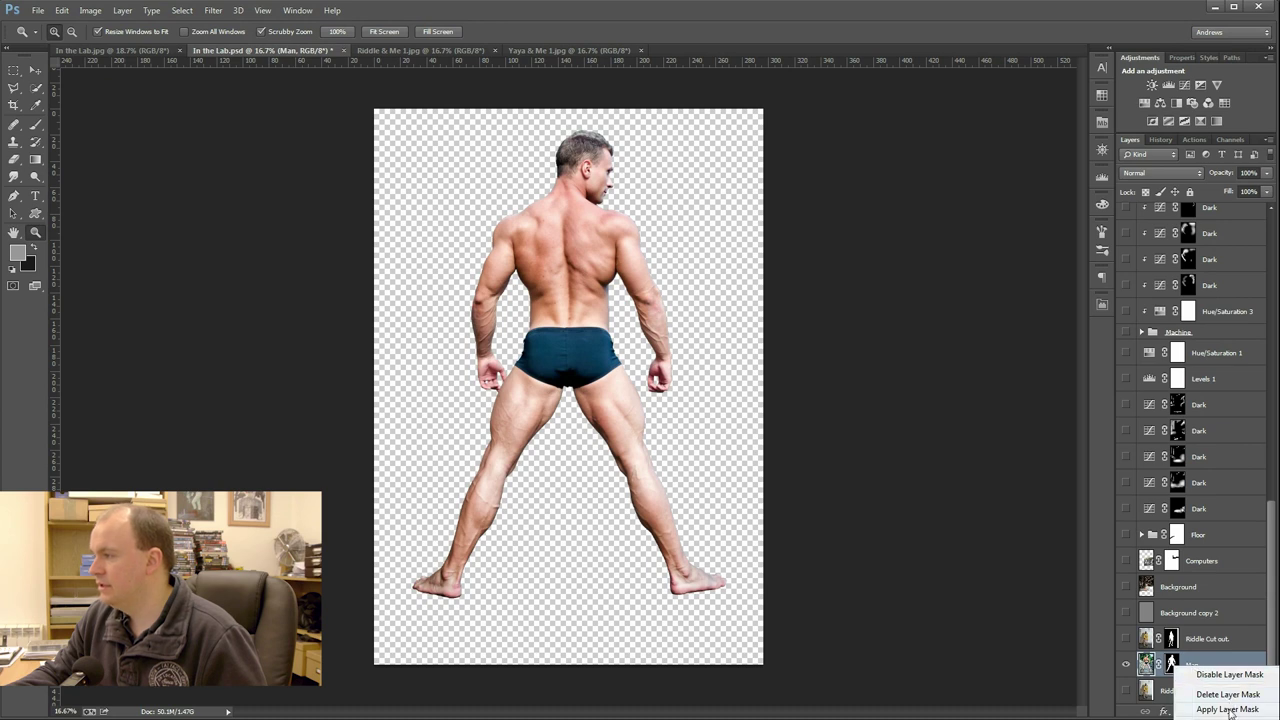
{"action": "left_click", "coordinate": [1240, 676]}
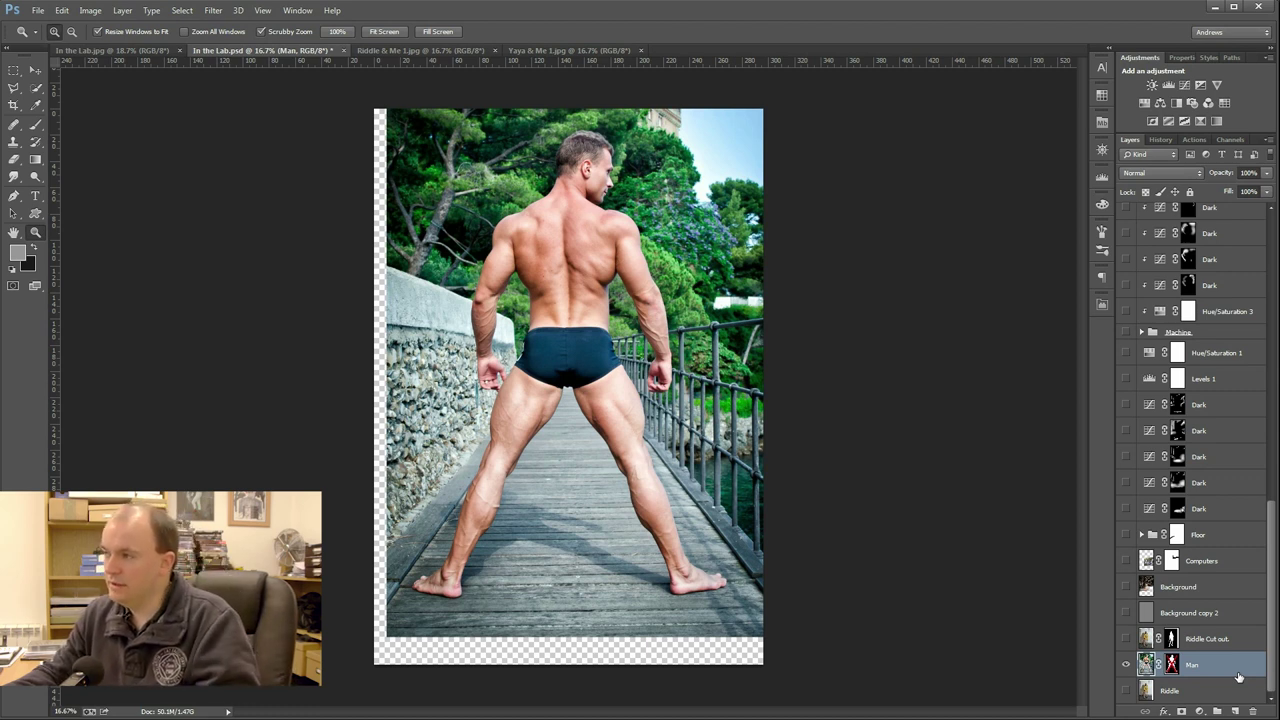
Step: Re-enable the Man layer mask and show the Riddle Cut out woman in front
{"action": "right_click", "coordinate": [1174, 668]}
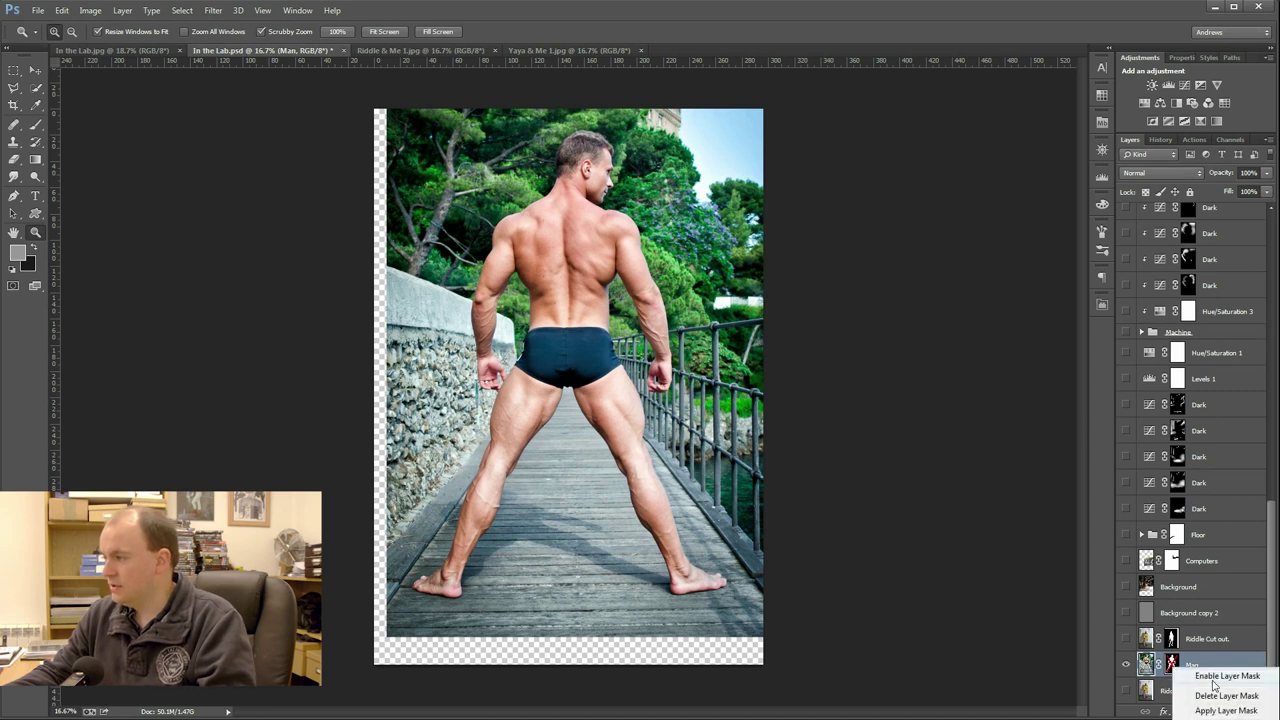
{"action": "left_click", "coordinate": [1222, 676]}
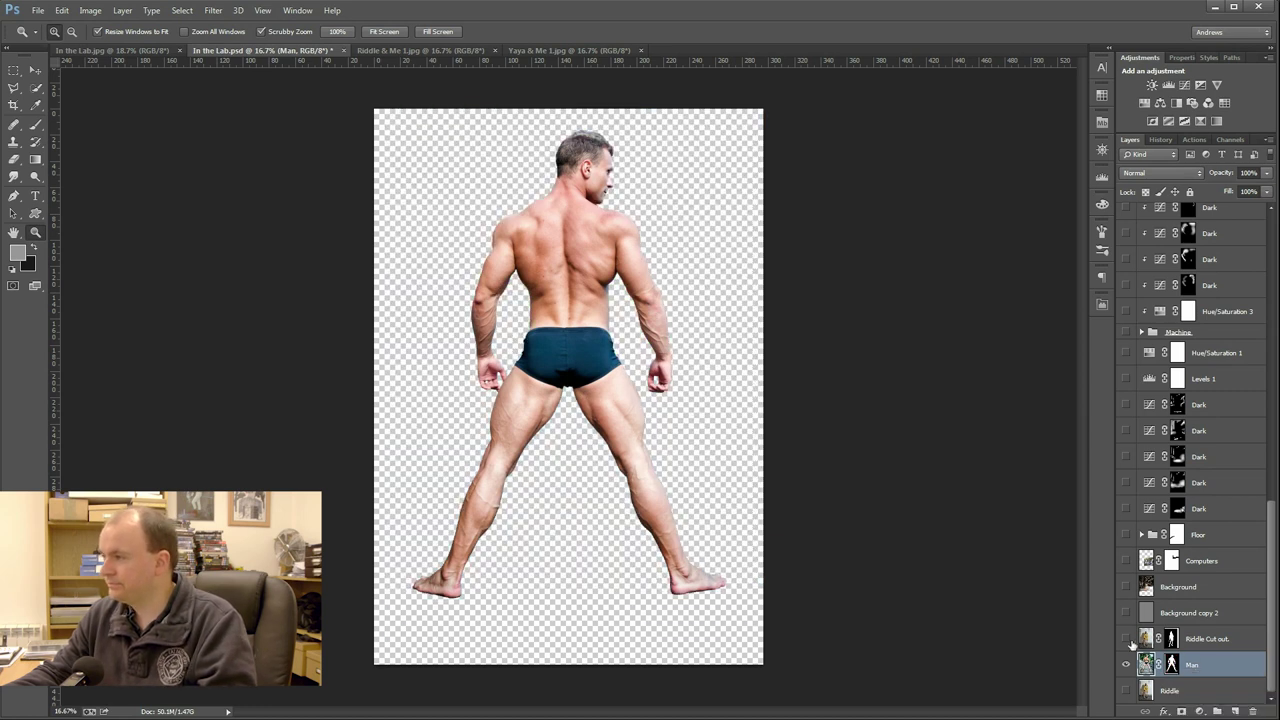
{"action": "left_click", "coordinate": [1126, 639]}
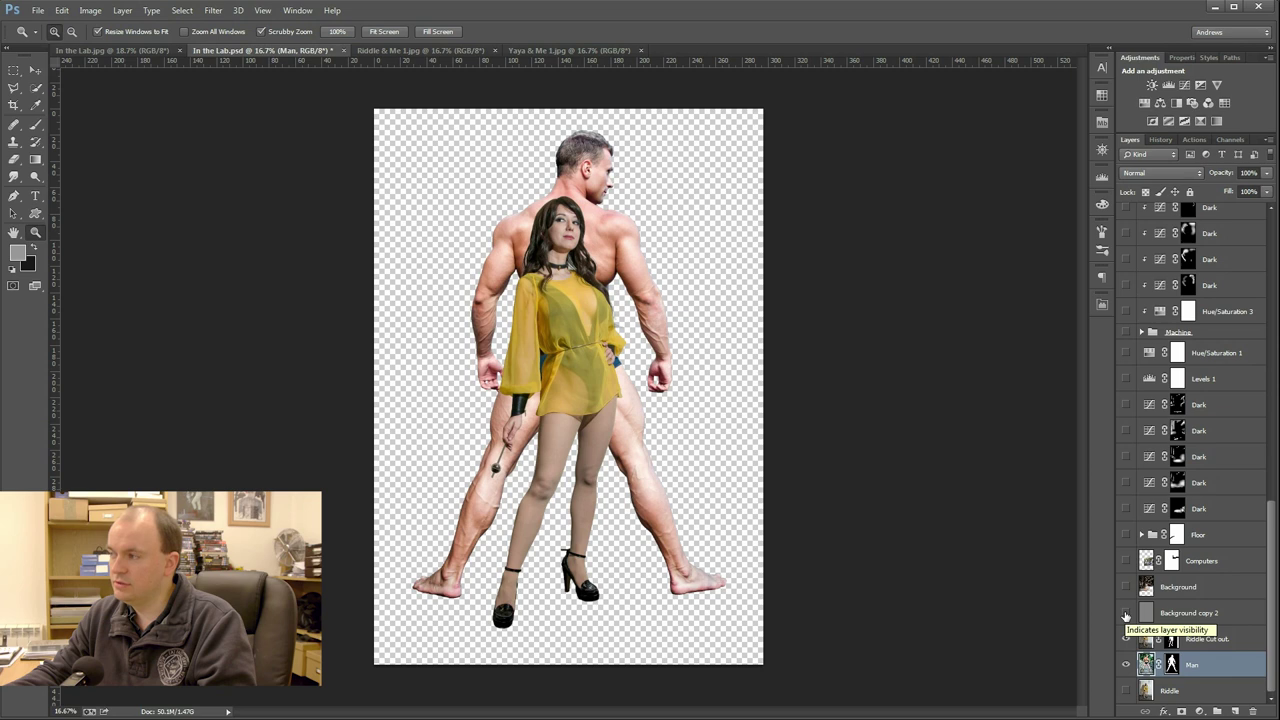
Step: Show Background copy 2, Silk Spectre and Dr Manhattan, briefly zooming into the woman's face
{"action": "left_click", "coordinate": [1125, 615]}
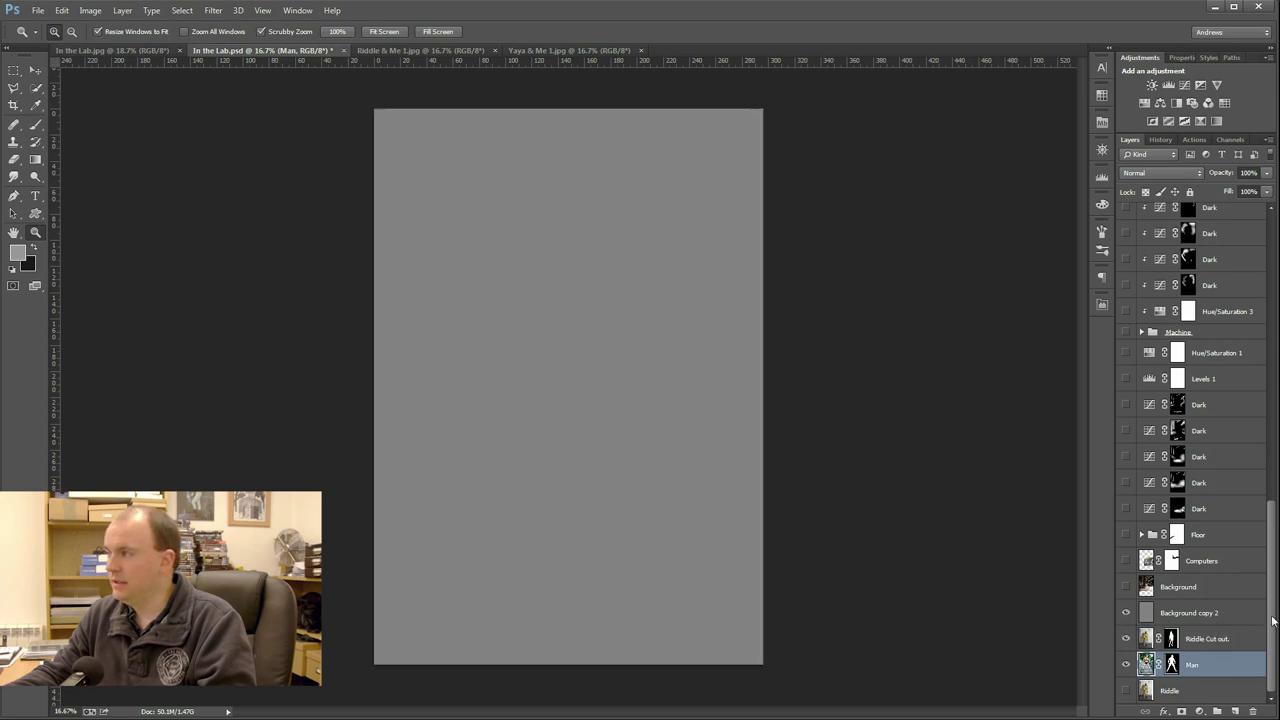
{"action": "left_click_drag", "start_coordinate": [1270, 622], "coordinate": [1261, 443]}
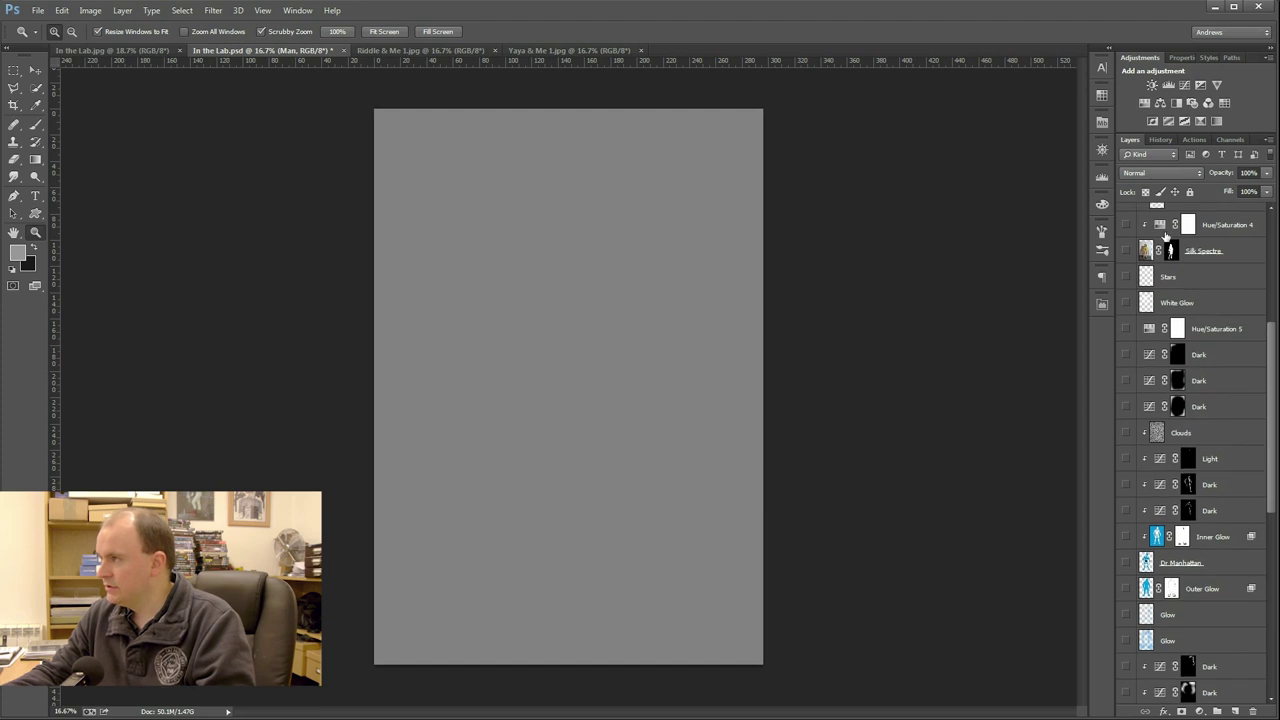
{"action": "left_click", "coordinate": [1126, 251]}
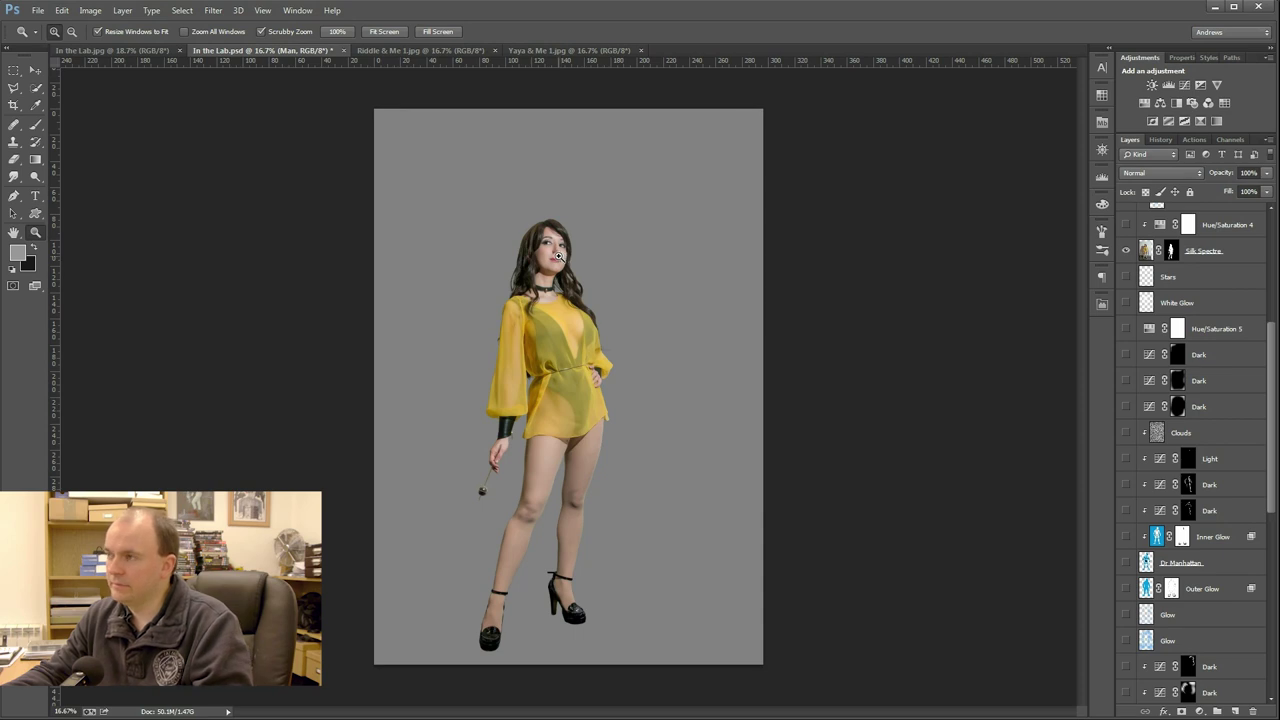
{"action": "left_click_drag", "start_coordinate": [556, 257], "coordinate": [645, 348]}
{"action": "left_click_drag", "start_coordinate": [574, 313], "coordinate": [535, 296]}
{"action": "key", "text": "ctrl+0"}
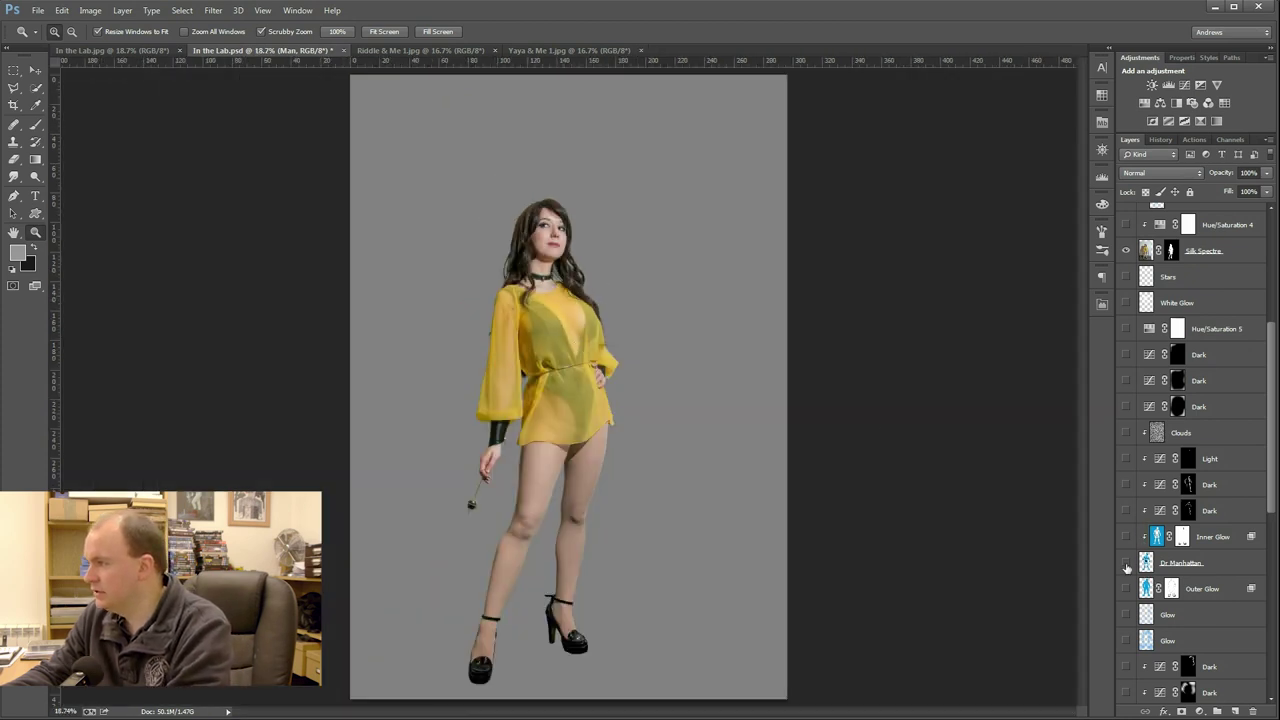
{"action": "left_click", "coordinate": [1127, 563]}
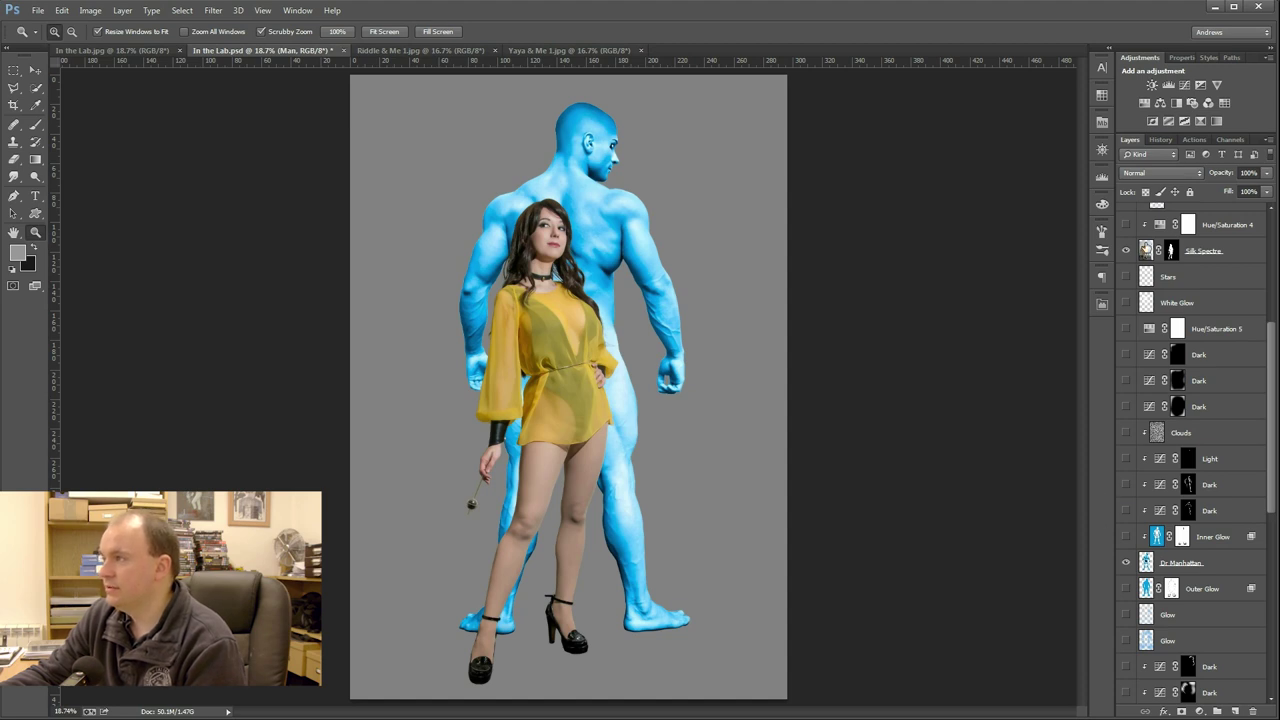
{"action": "left_click", "coordinate": [1126, 251]}
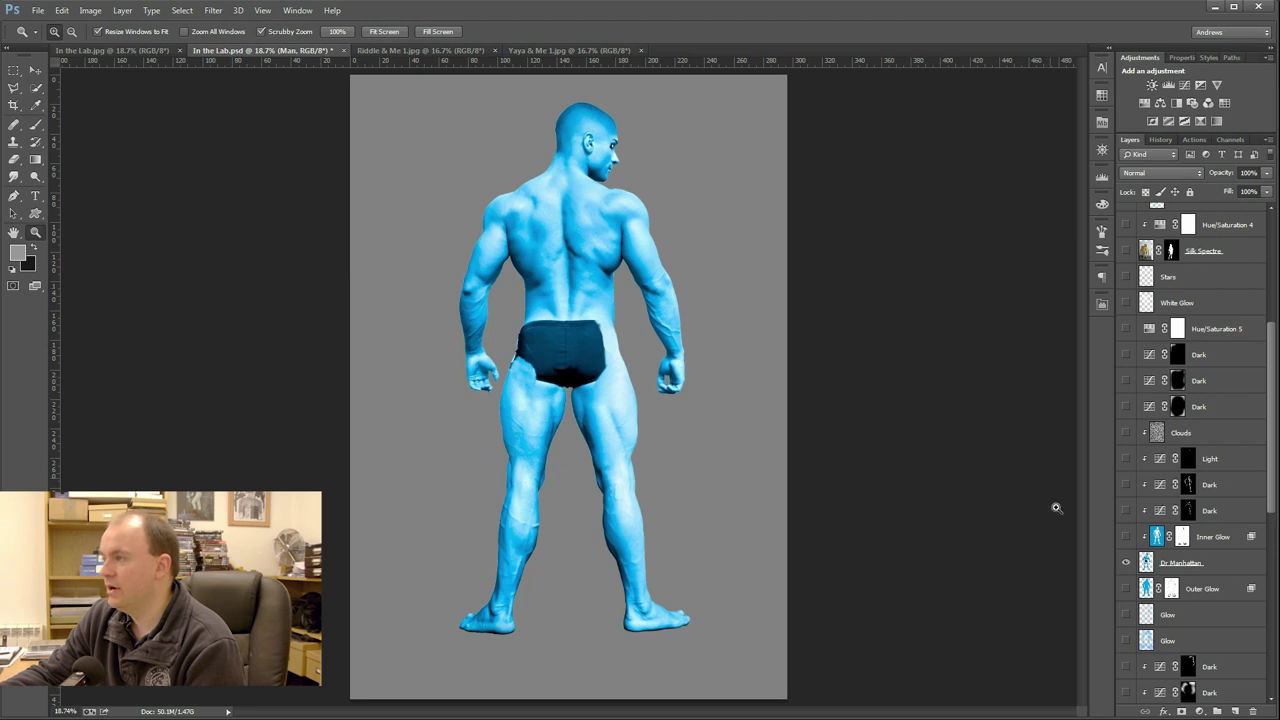
{"action": "left_click", "coordinate": [1126, 251]}
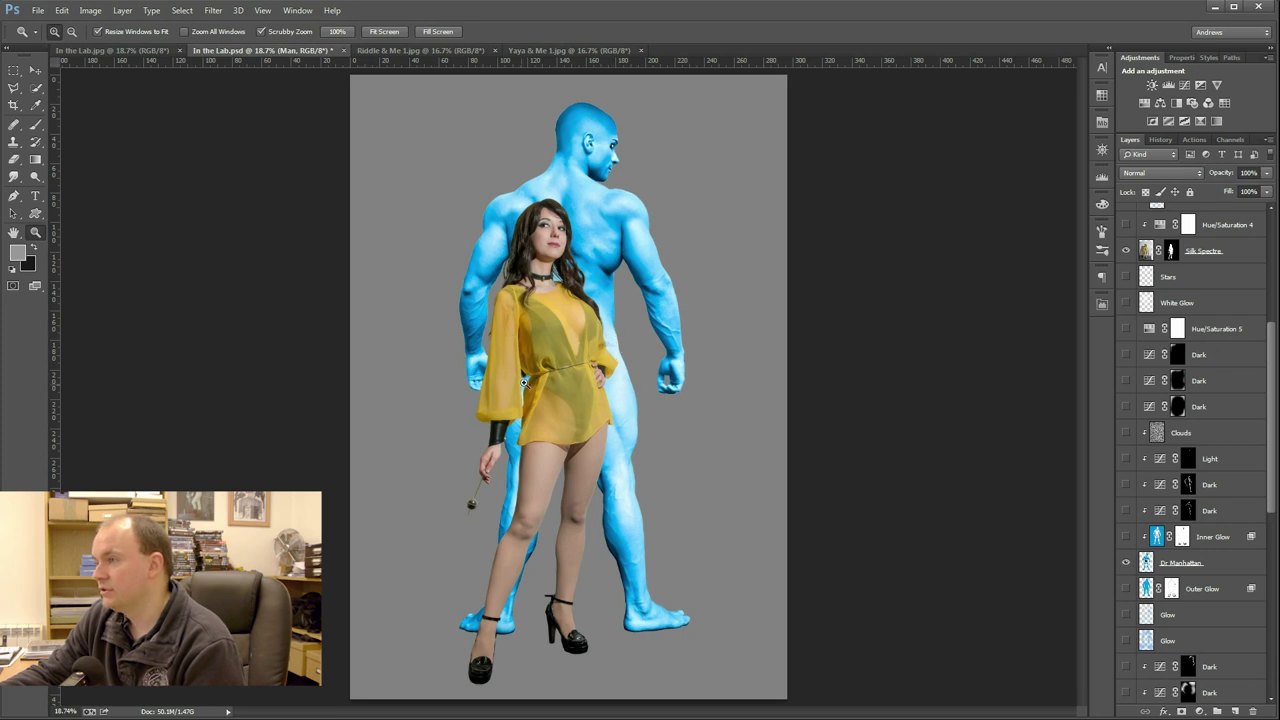
{"action": "left_click", "coordinate": [1126, 251]}
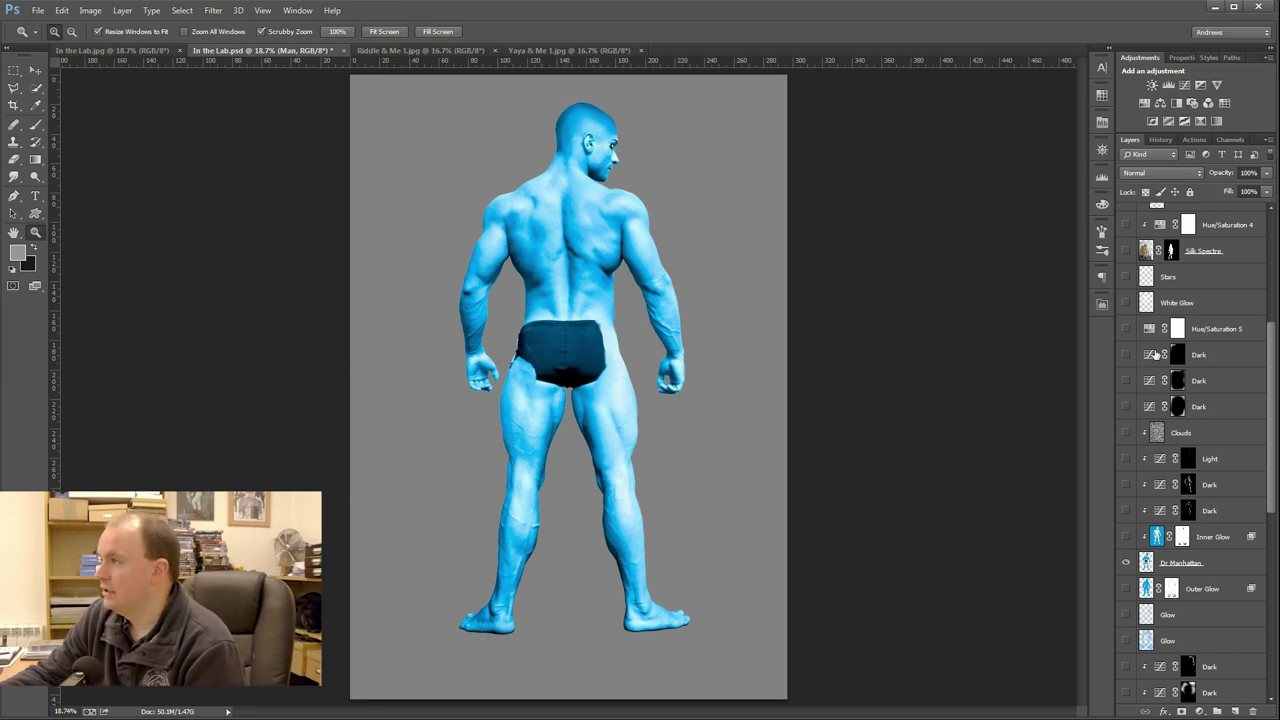
{"action": "left_click", "coordinate": [1126, 251]}
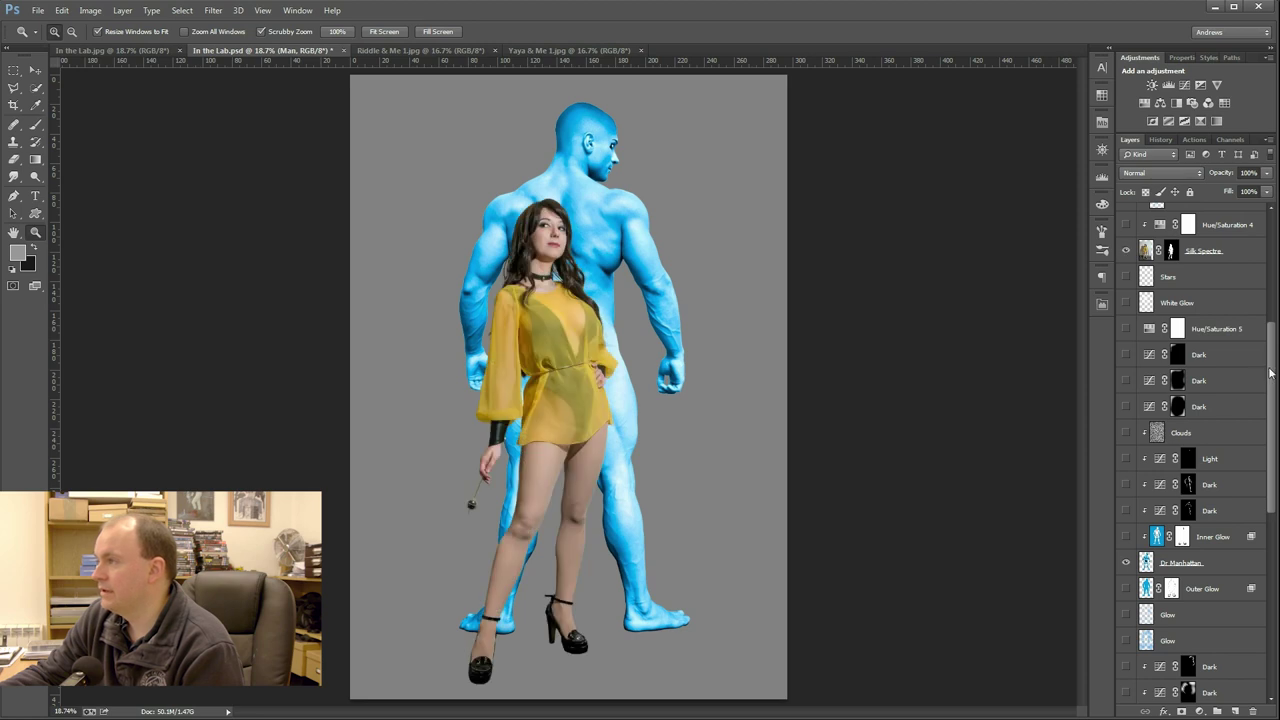
{"action": "scroll", "coordinate": [1270, 373], "scroll_direction": "down", "scroll_amount": 1}
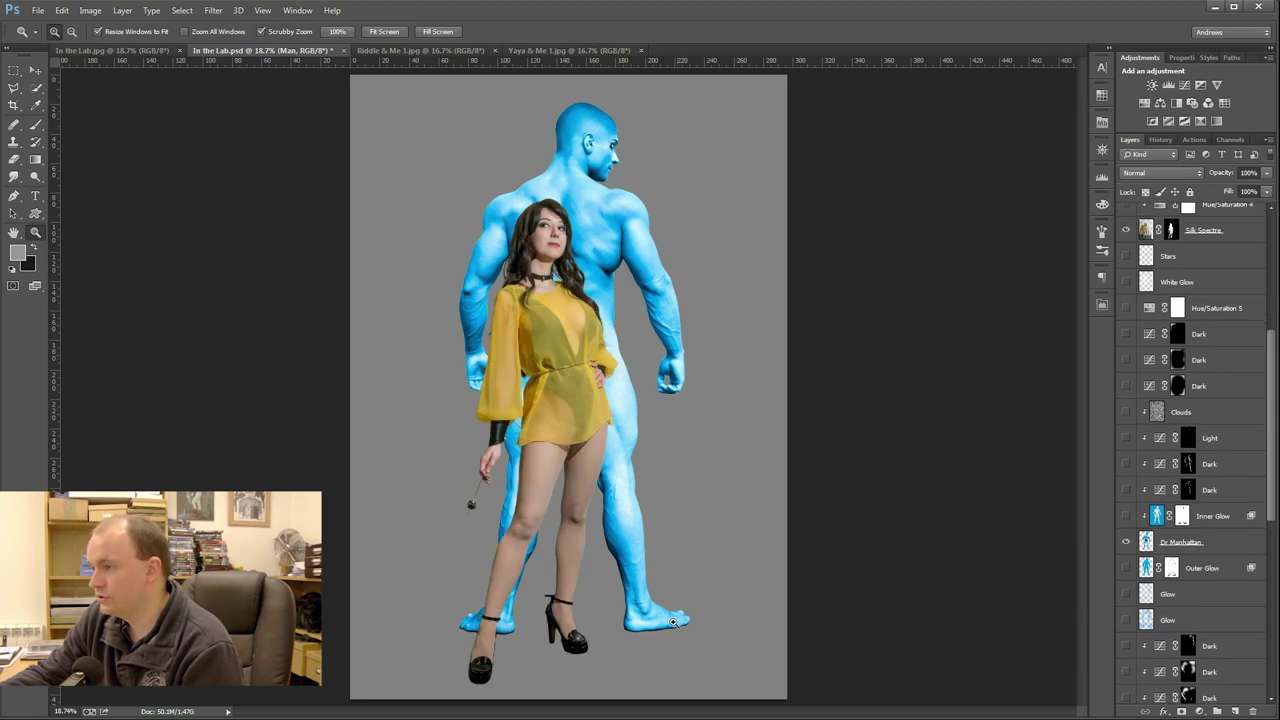
{"action": "left_click_drag", "start_coordinate": [1275, 432], "coordinate": [1275, 602]}
{"action": "left_click", "coordinate": [1127, 614]}
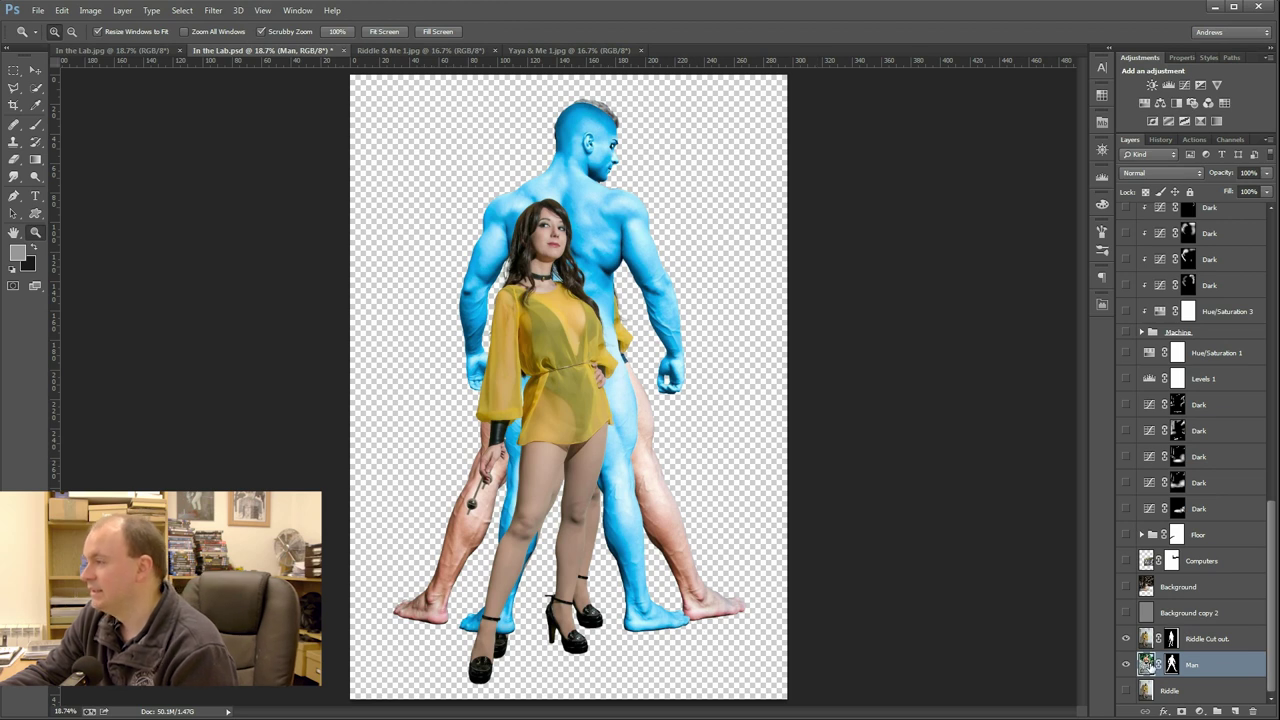
{"action": "left_click", "coordinate": [1126, 613]}
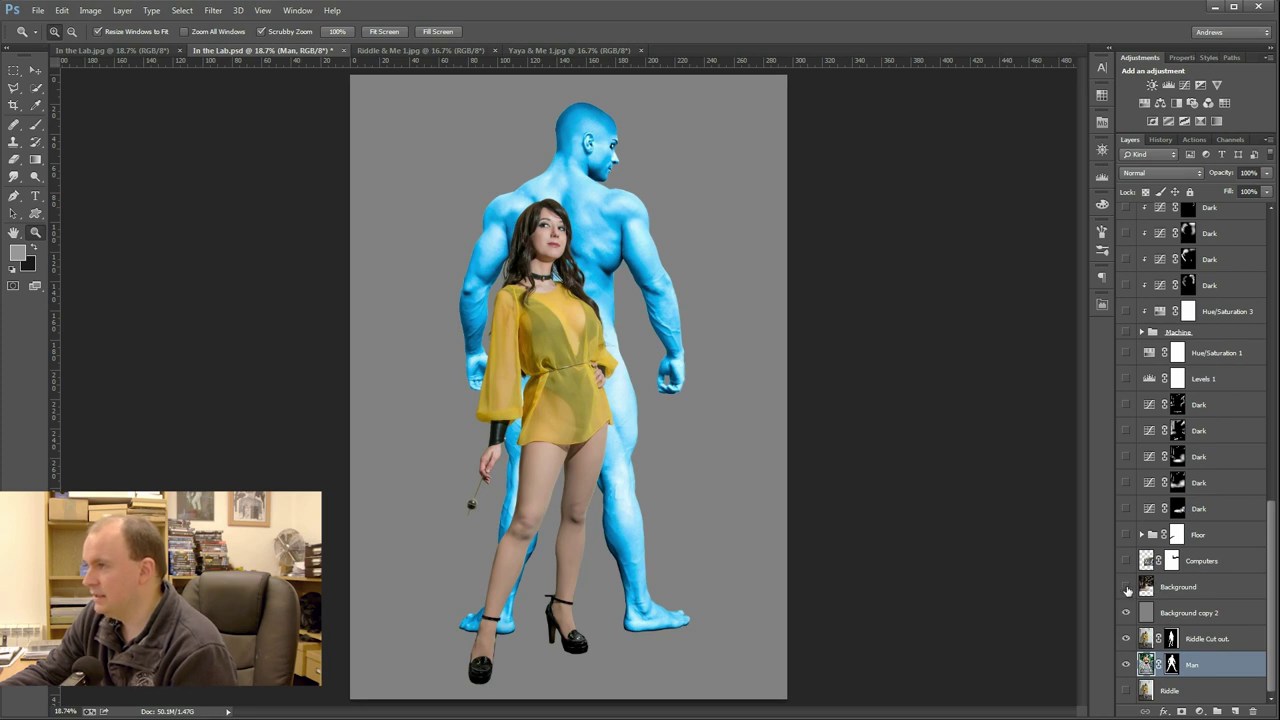
Step: Show the pipe Background layer and hide Silk Spectre and Dr Manhattan
{"action": "left_click", "coordinate": [1126, 587]}
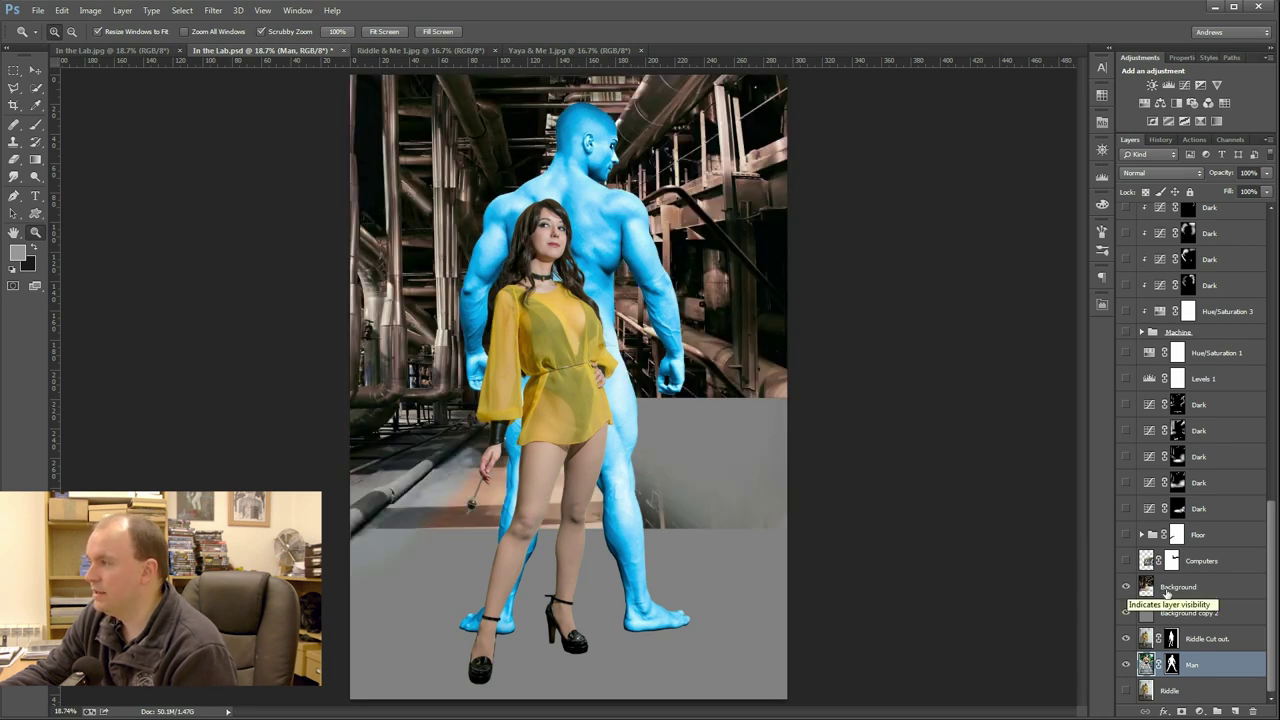
{"action": "left_click_drag", "start_coordinate": [1271, 601], "coordinate": [1227, 367]}
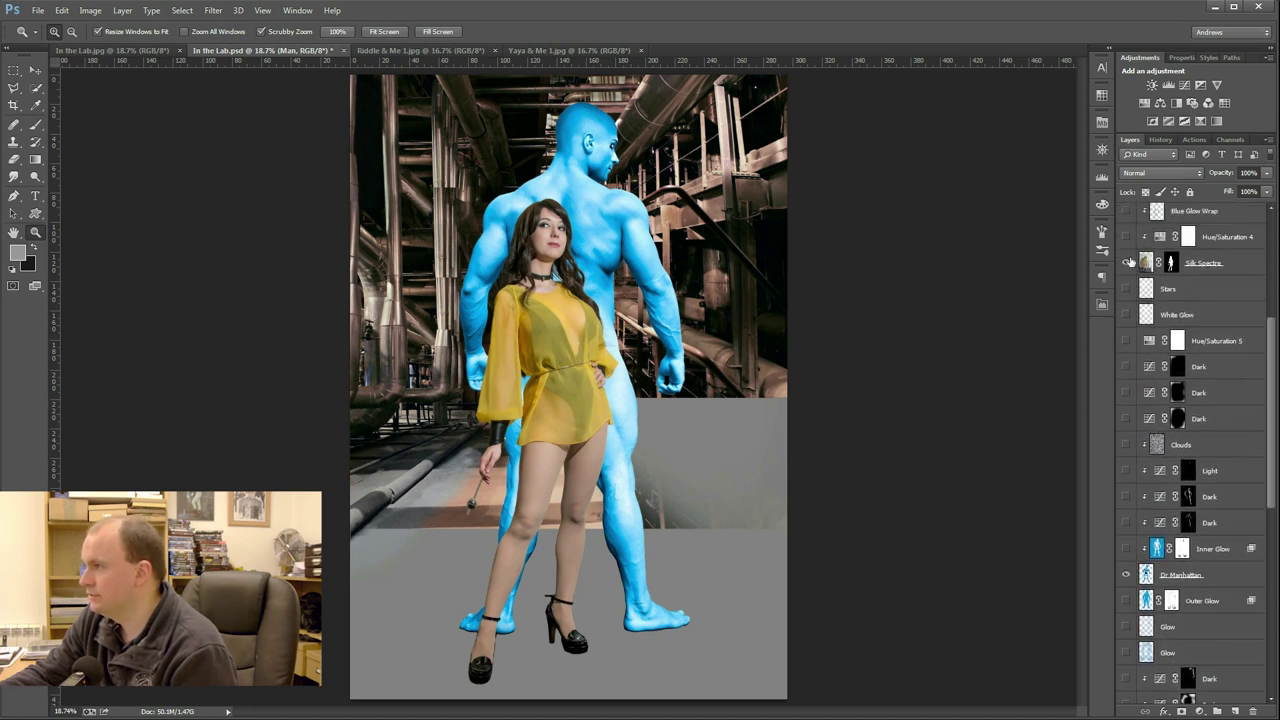
{"action": "left_click", "coordinate": [1126, 262]}
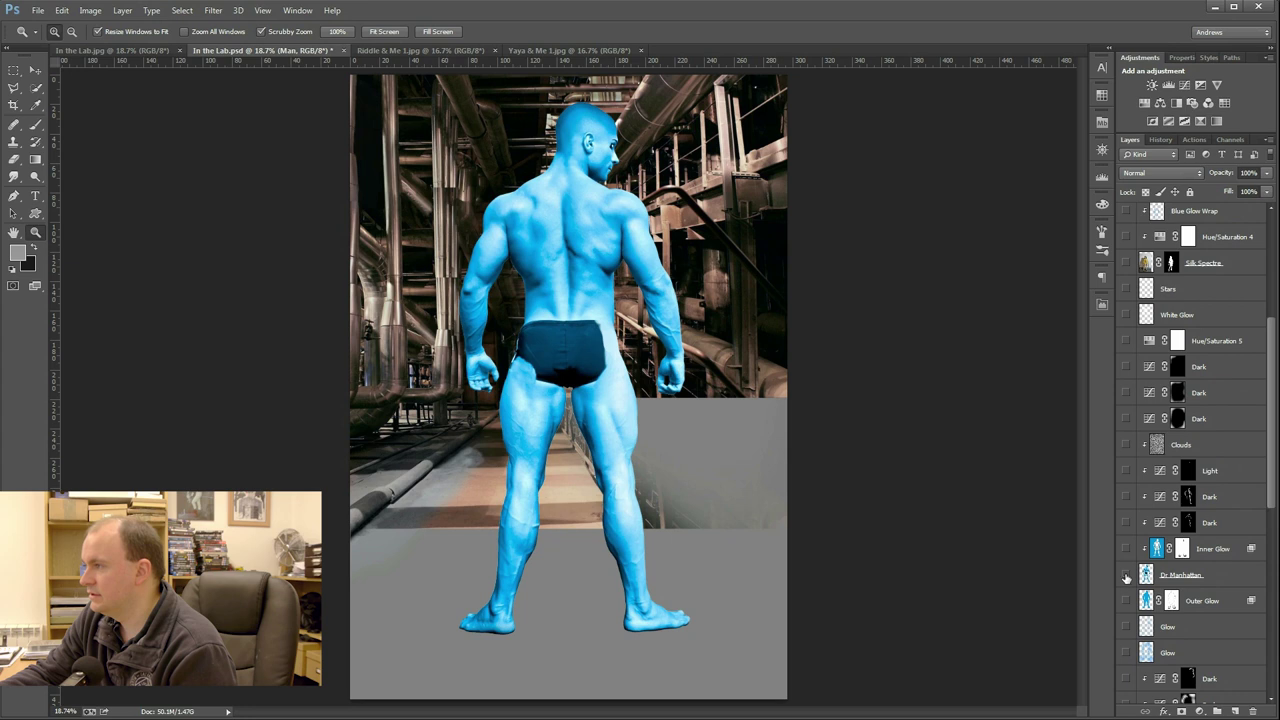
{"action": "left_click", "coordinate": [1126, 575]}
Step: Add the Computers room layer and the Floor group to the backdrop
{"action": "left_click_drag", "start_coordinate": [1273, 463], "coordinate": [1259, 650]}
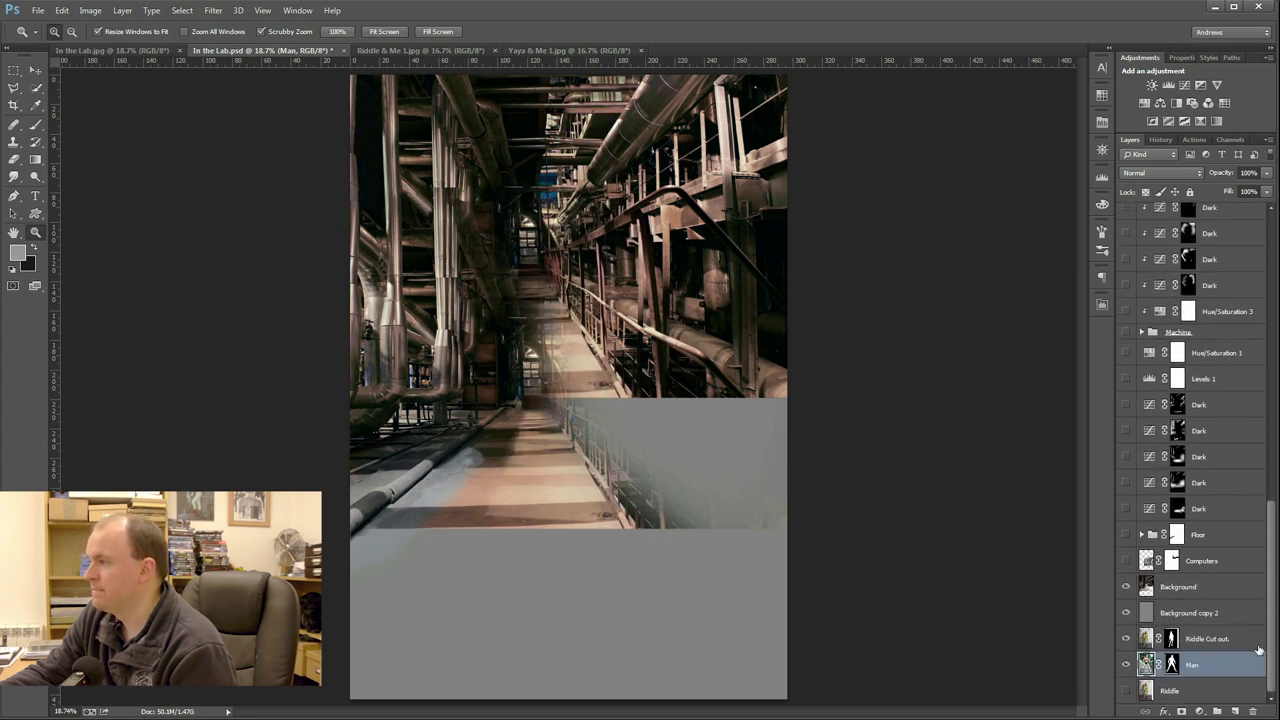
{"action": "left_click", "coordinate": [1126, 561]}
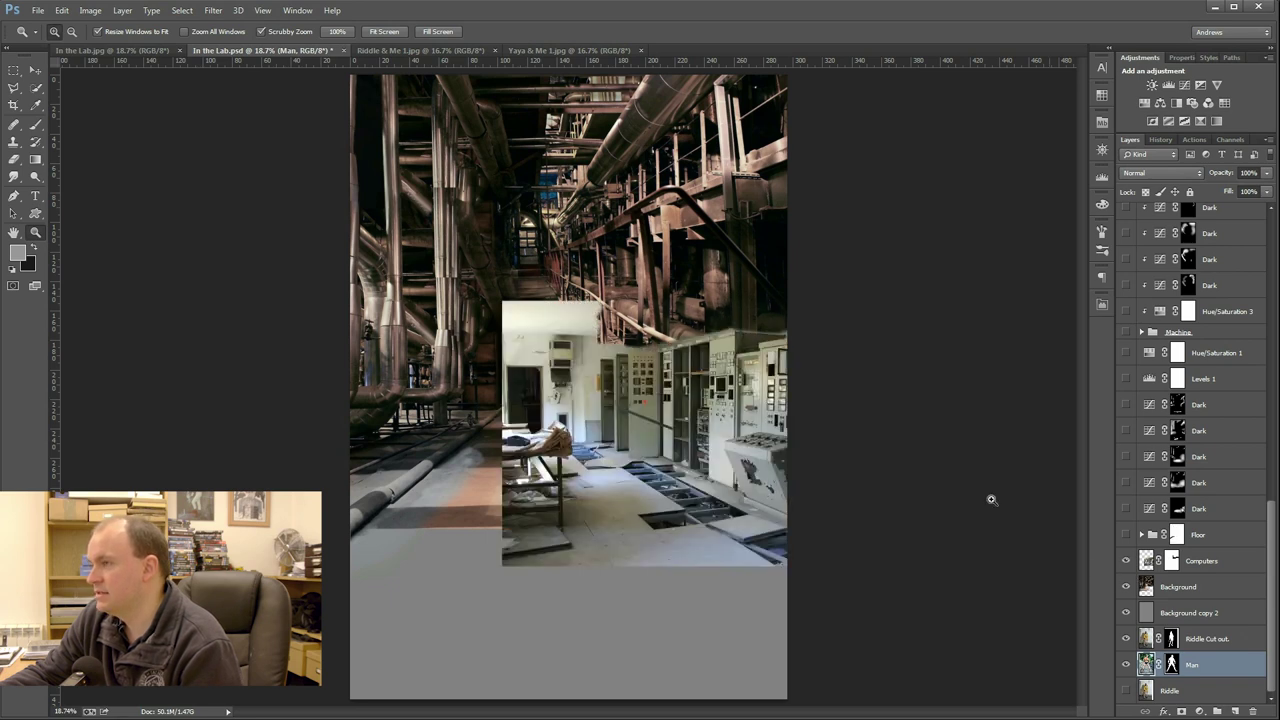
{"action": "left_click", "coordinate": [1127, 538]}
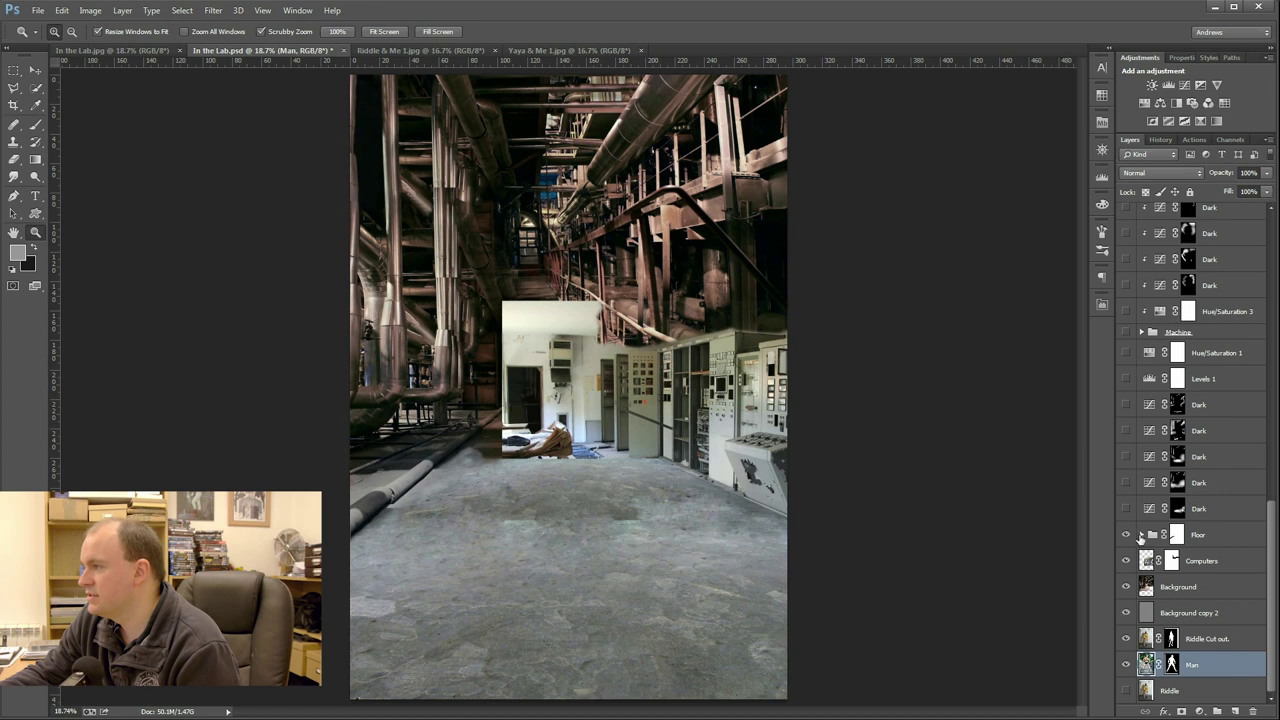
Step: Expand the Floor group, hide its metal textures and Layer 1, then restore them one by one
{"action": "left_click", "coordinate": [1142, 538]}
{"action": "scroll", "coordinate": [1266, 500], "scroll_direction": "down", "scroll_amount": 3}
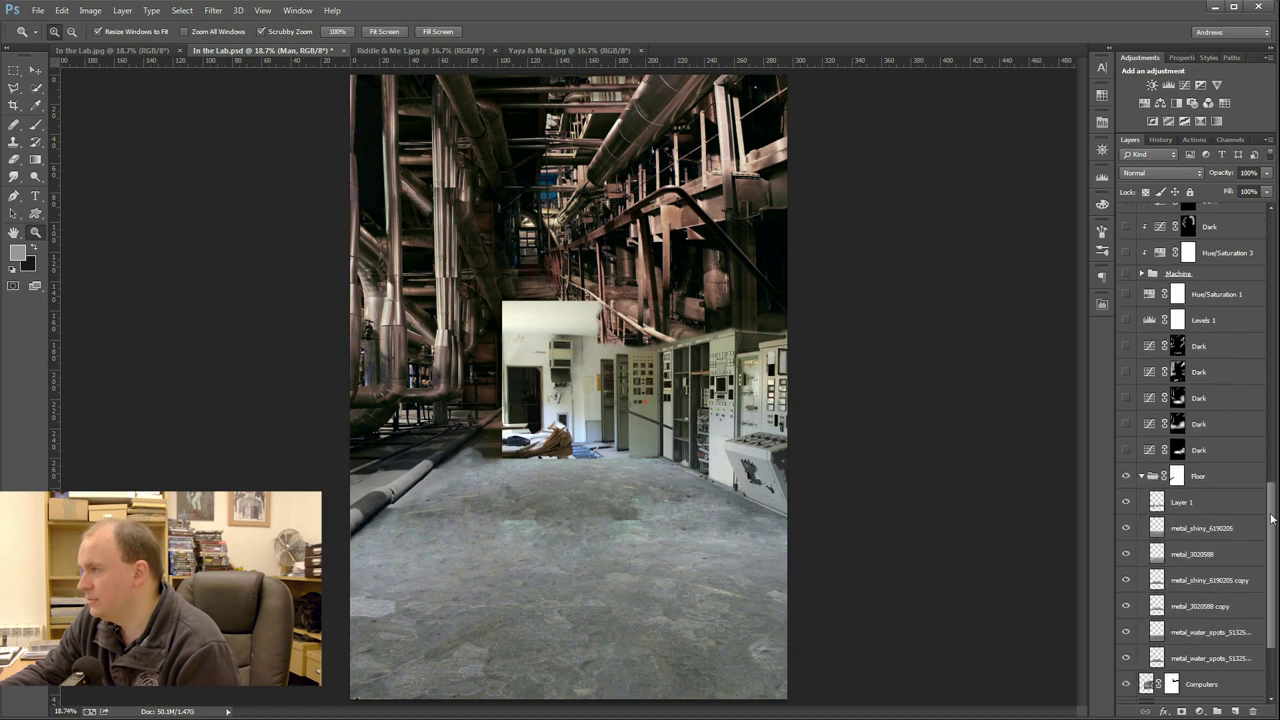
{"action": "left_click_drag", "start_coordinate": [1127, 443], "coordinate": [1126, 580]}
{"action": "left_click", "coordinate": [1123, 601]}
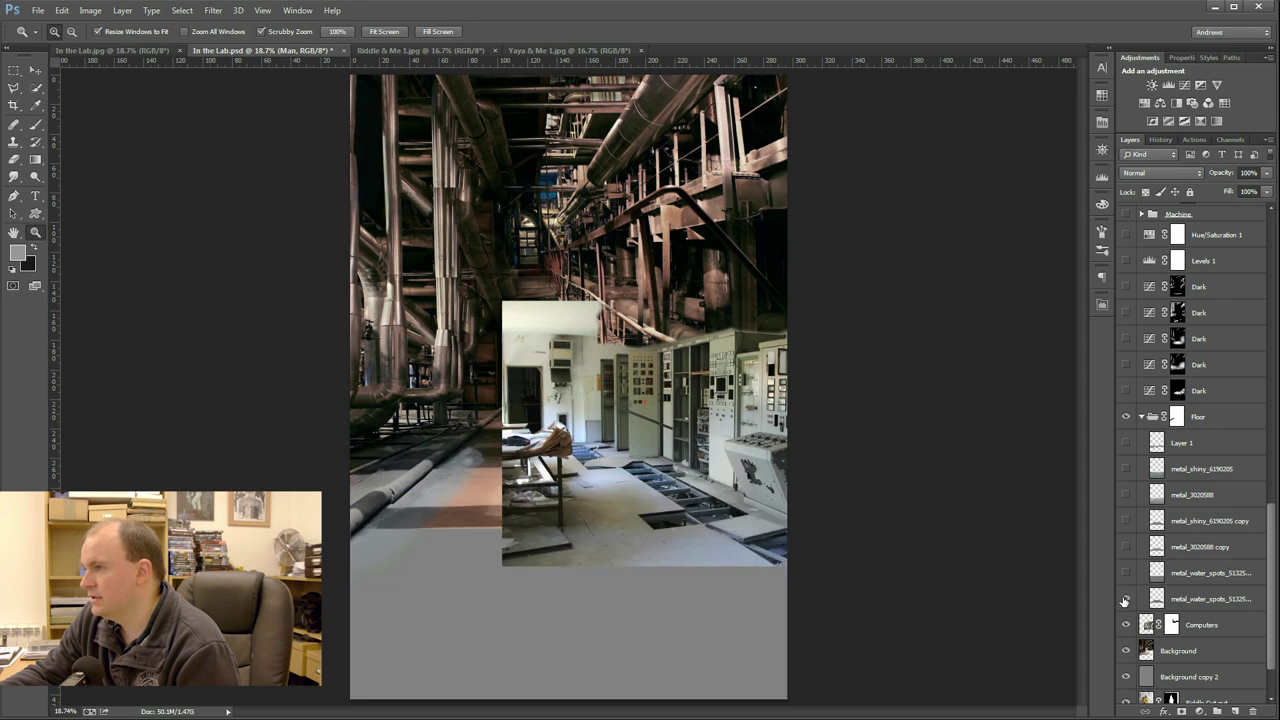
{"action": "left_click", "coordinate": [1124, 600]}
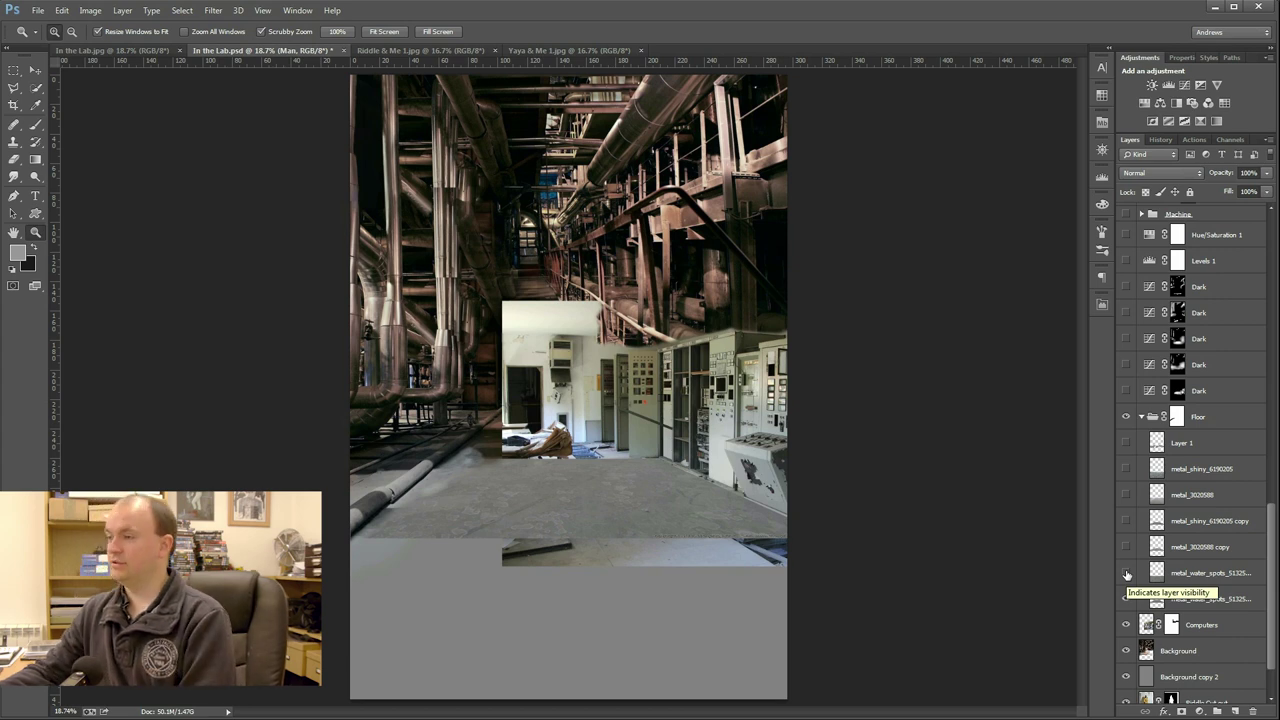
{"action": "left_click", "coordinate": [1126, 574]}
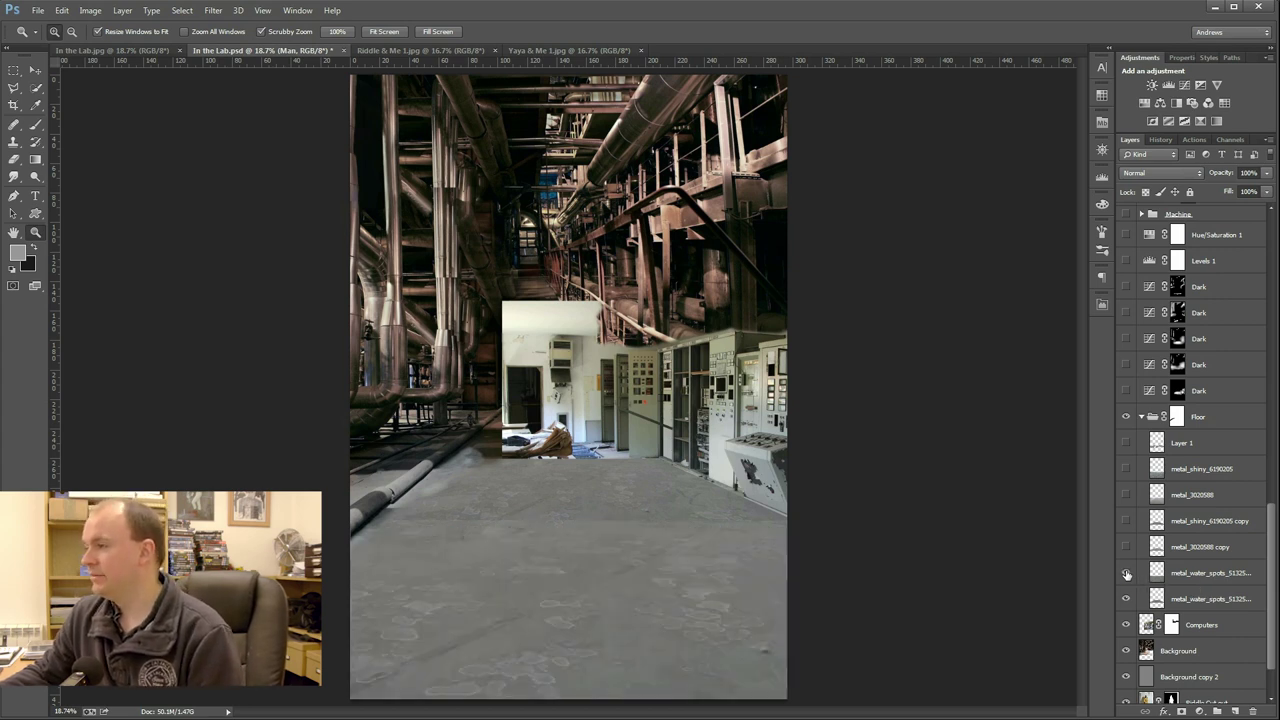
{"action": "left_click", "coordinate": [1125, 548]}
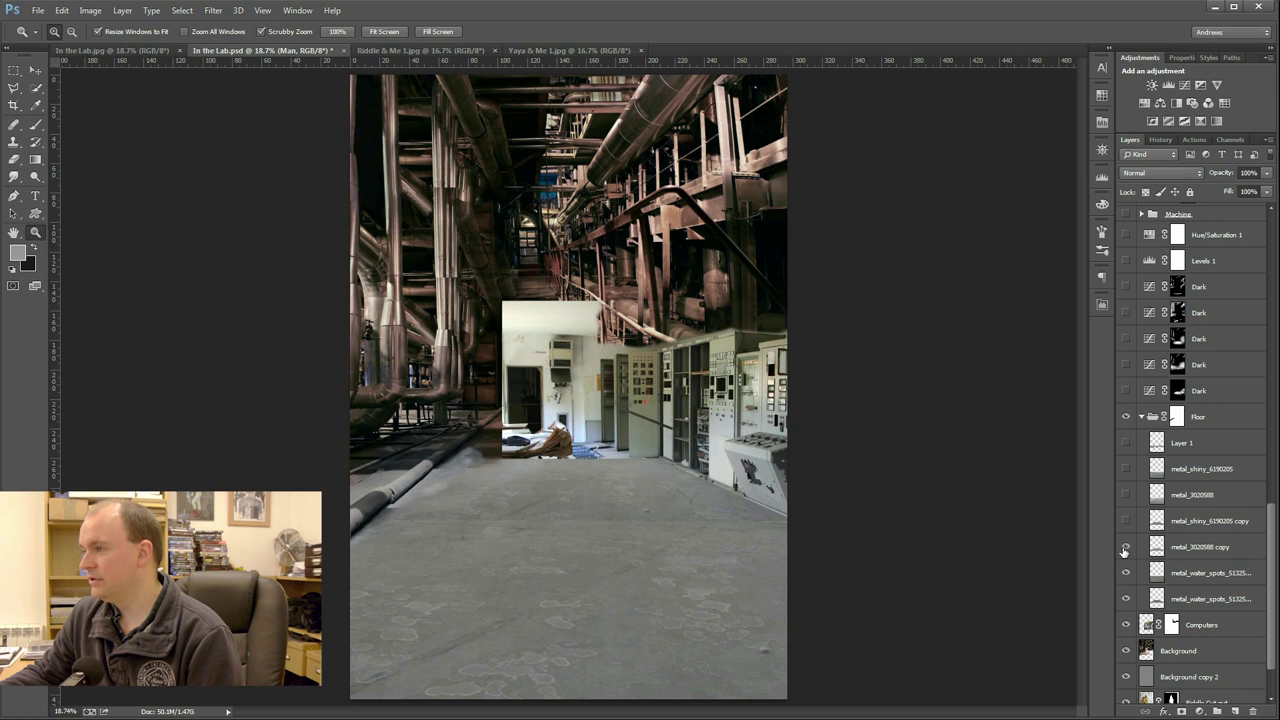
{"action": "left_click", "coordinate": [1127, 522]}
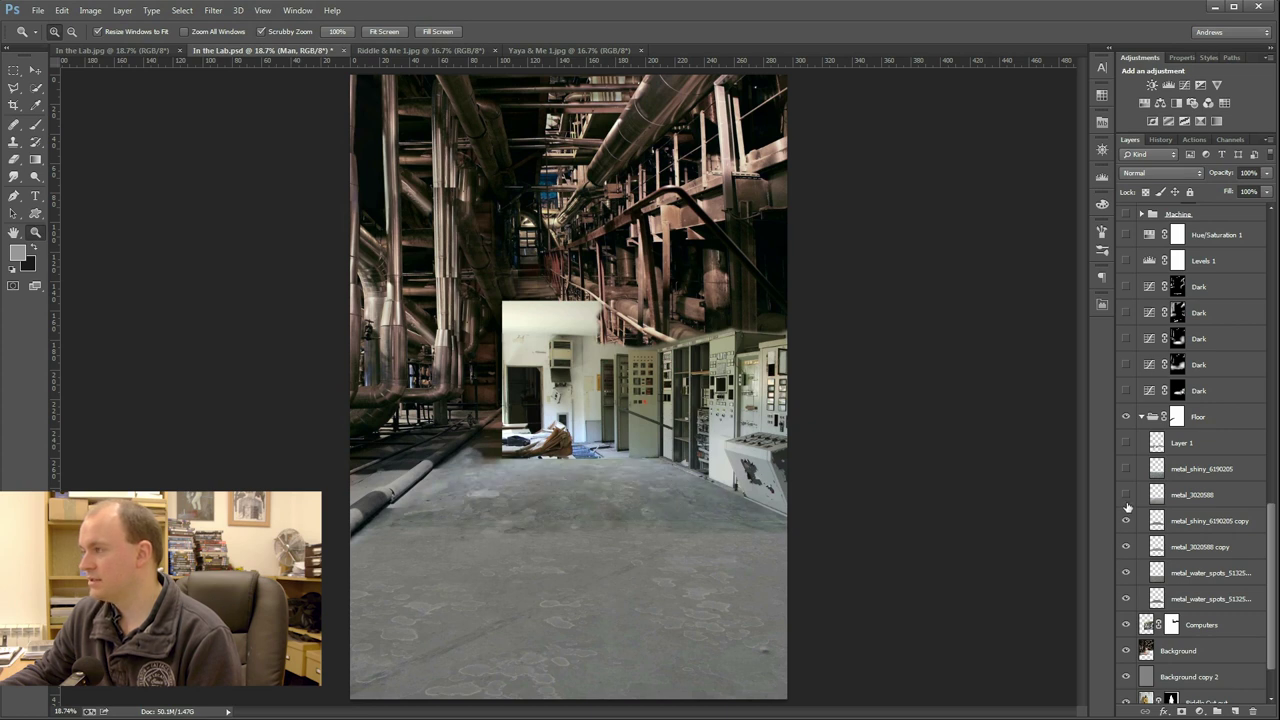
{"action": "left_click", "coordinate": [1125, 495]}
{"action": "left_click", "coordinate": [1126, 468]}
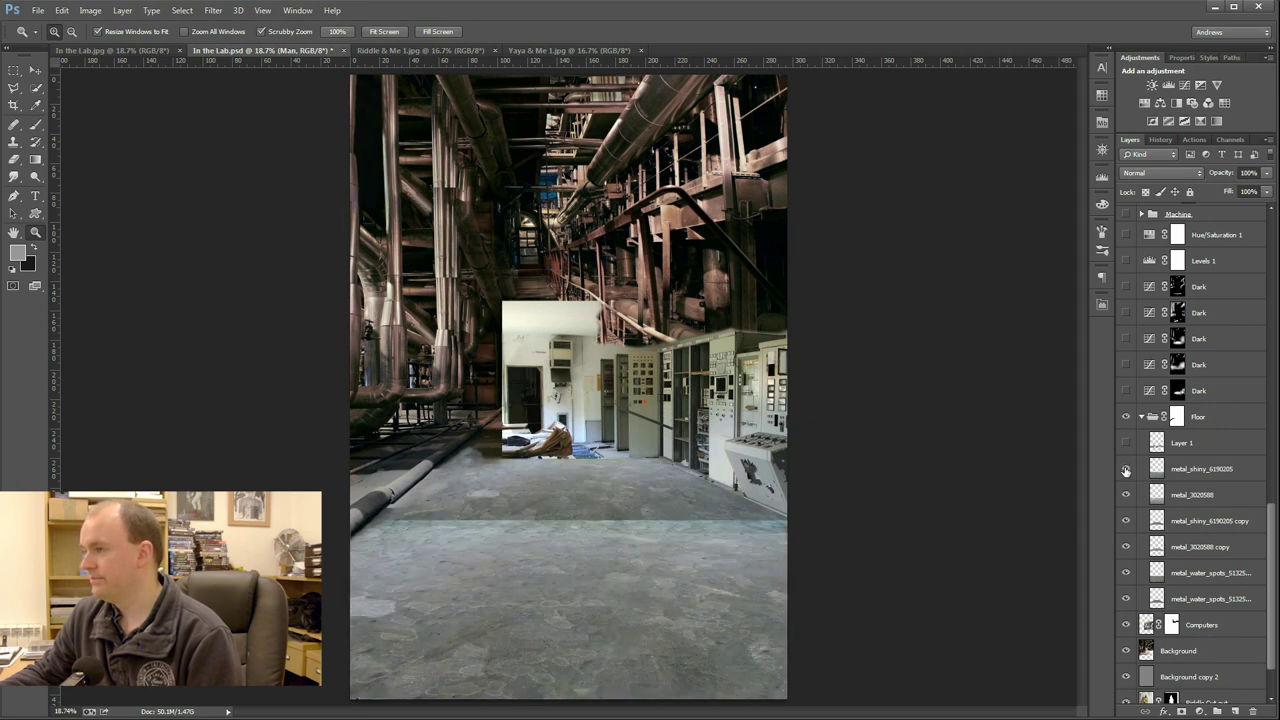
{"action": "left_click", "coordinate": [1125, 443]}
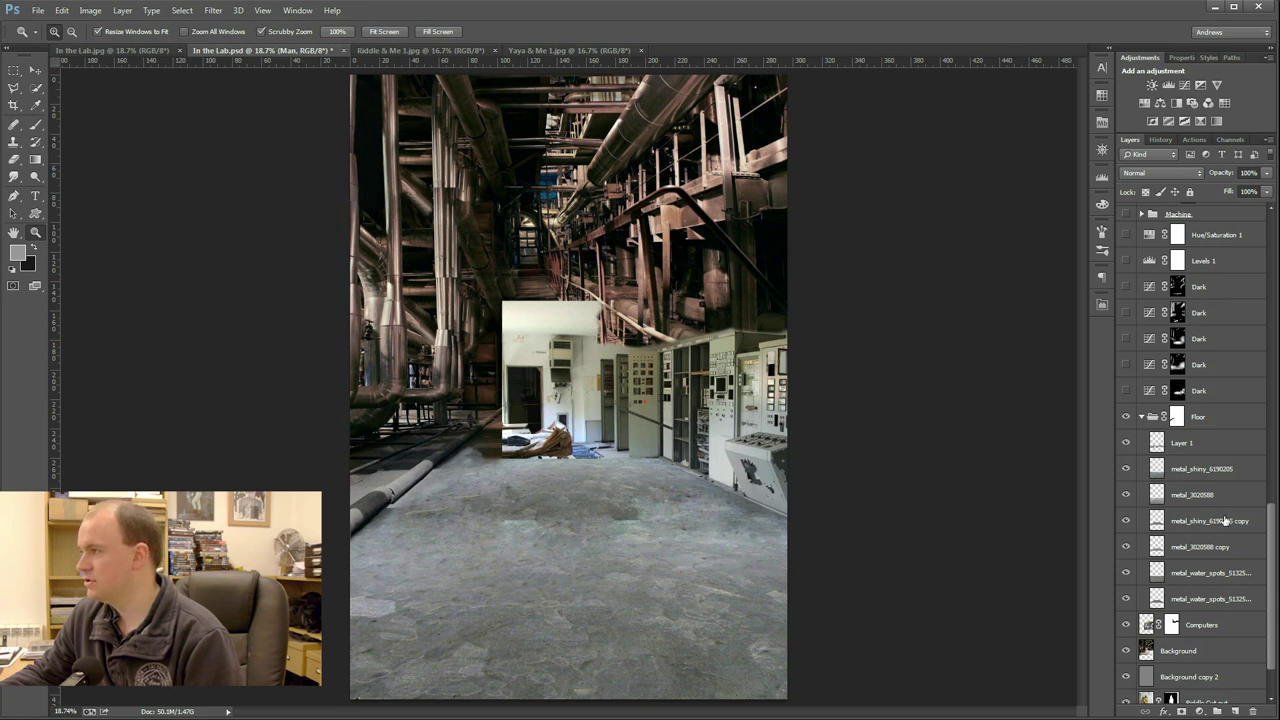
Step: Collapse the Floor group and turn on the five Dark shading layers above it
{"action": "left_click", "coordinate": [1143, 418]}
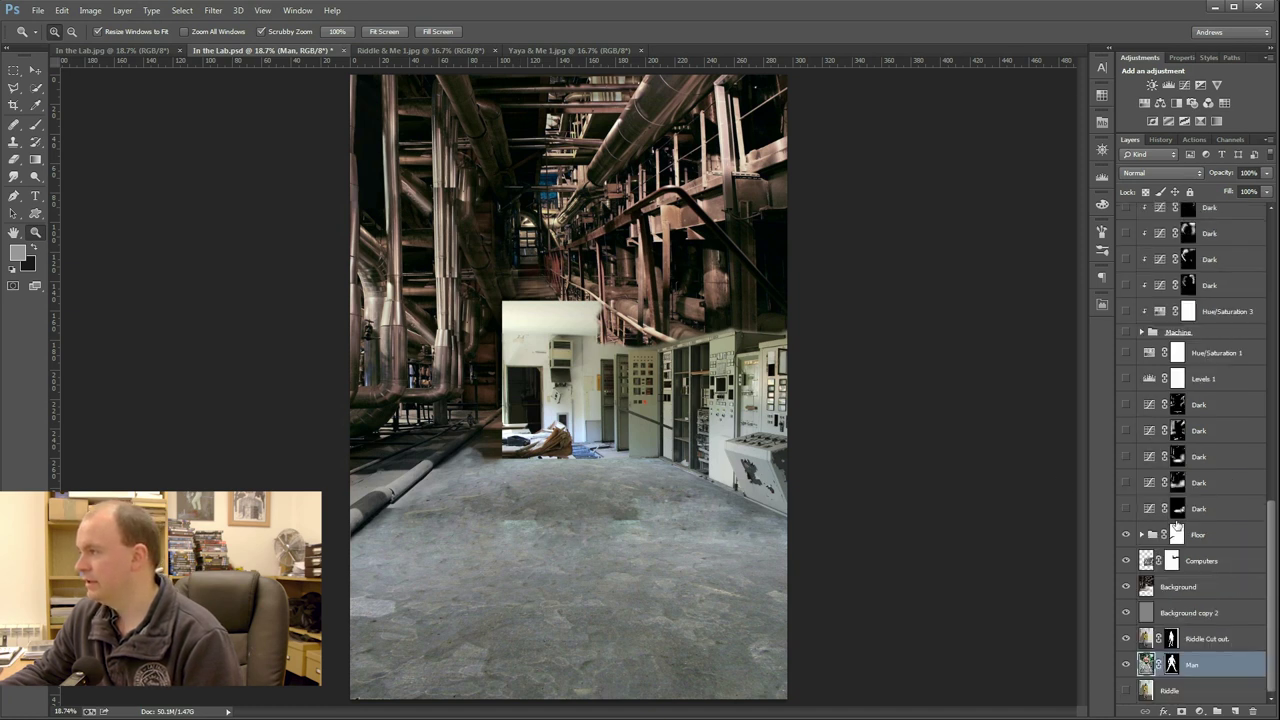
{"action": "left_click", "coordinate": [1216, 545]}
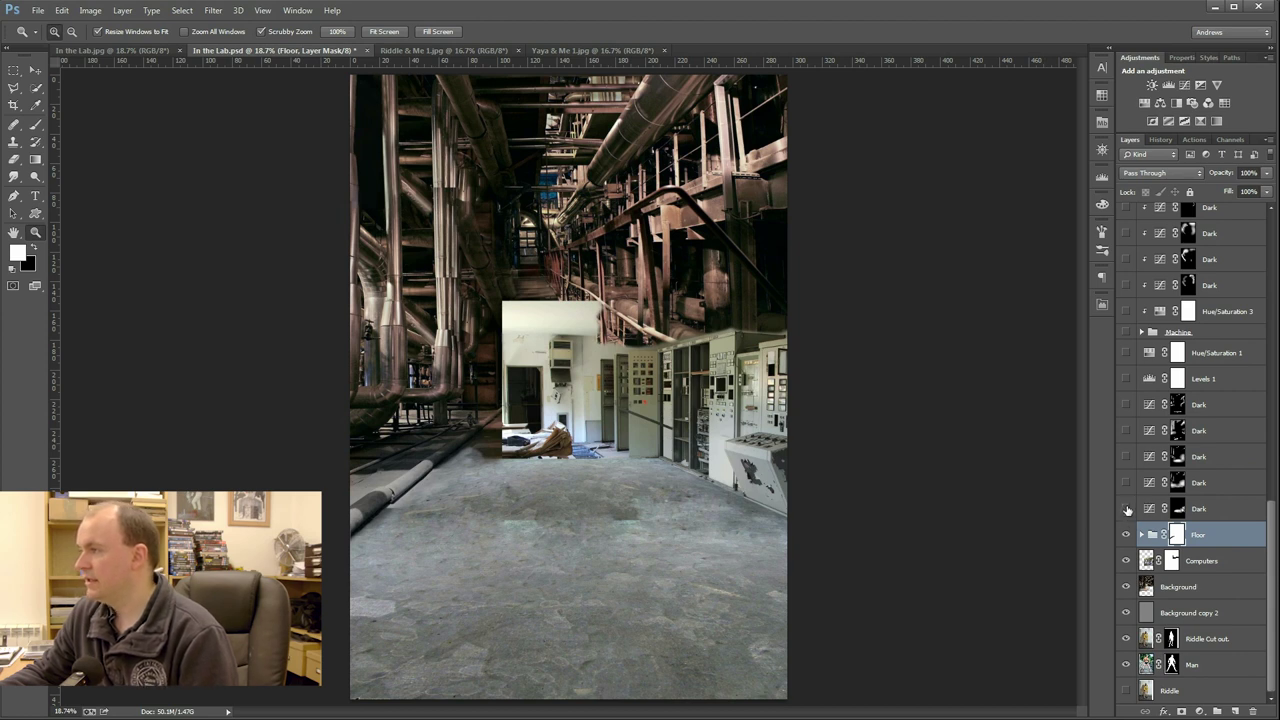
{"action": "left_click_drag", "start_coordinate": [1127, 509], "coordinate": [1126, 407]}
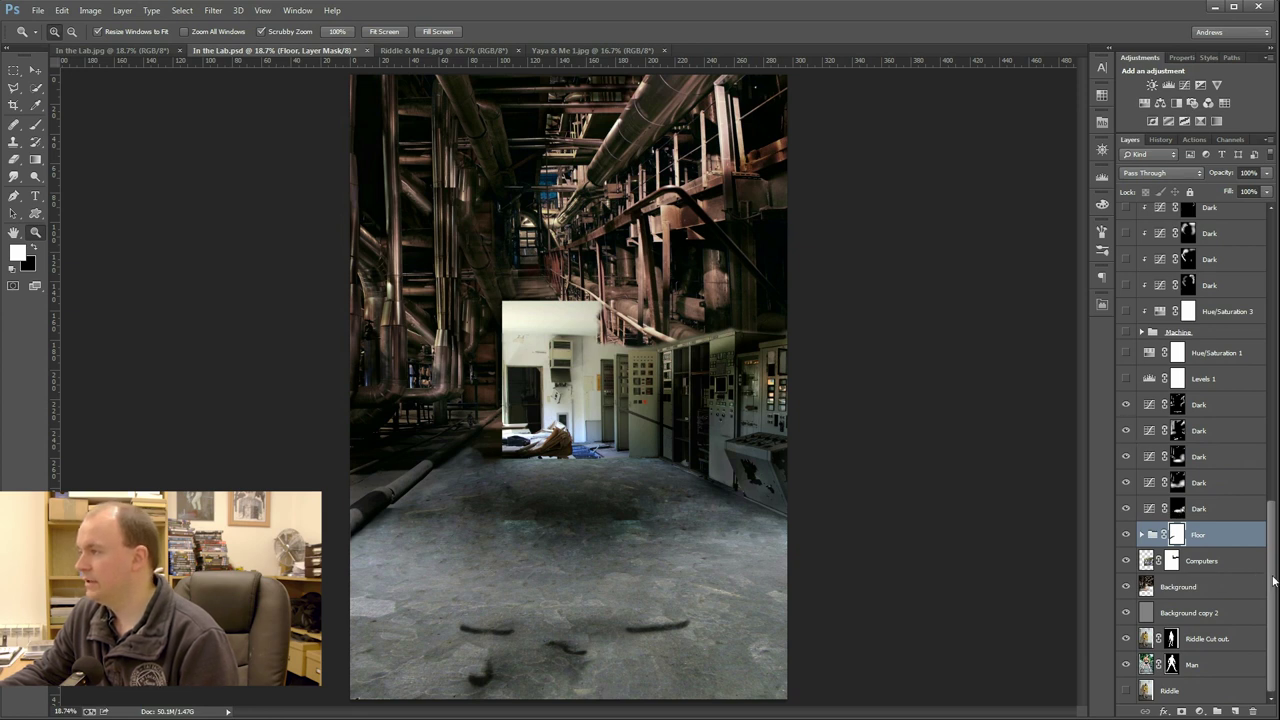
{"action": "left_click_drag", "start_coordinate": [1273, 580], "coordinate": [1258, 386]}
Step: Show Dr Manhattan, Silk Spectre and the Levels 1 darkening adjustment
{"action": "left_click", "coordinate": [1125, 633]}
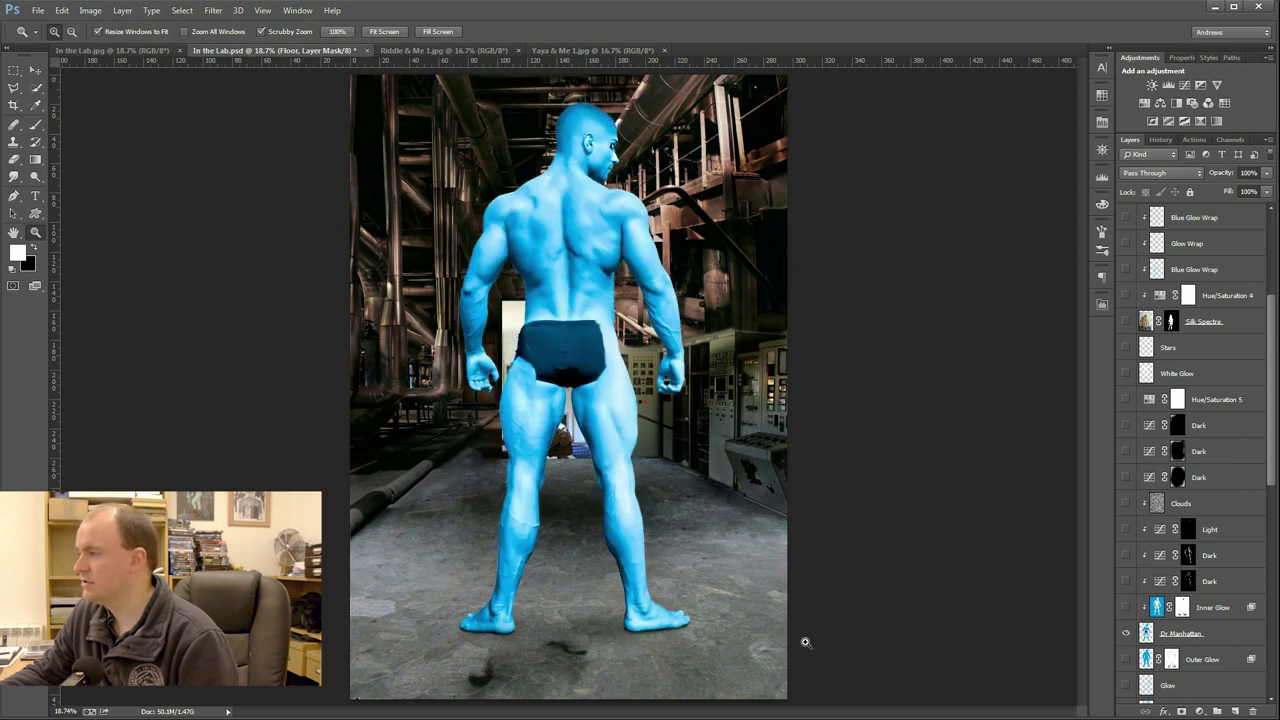
{"action": "left_click", "coordinate": [1126, 322]}
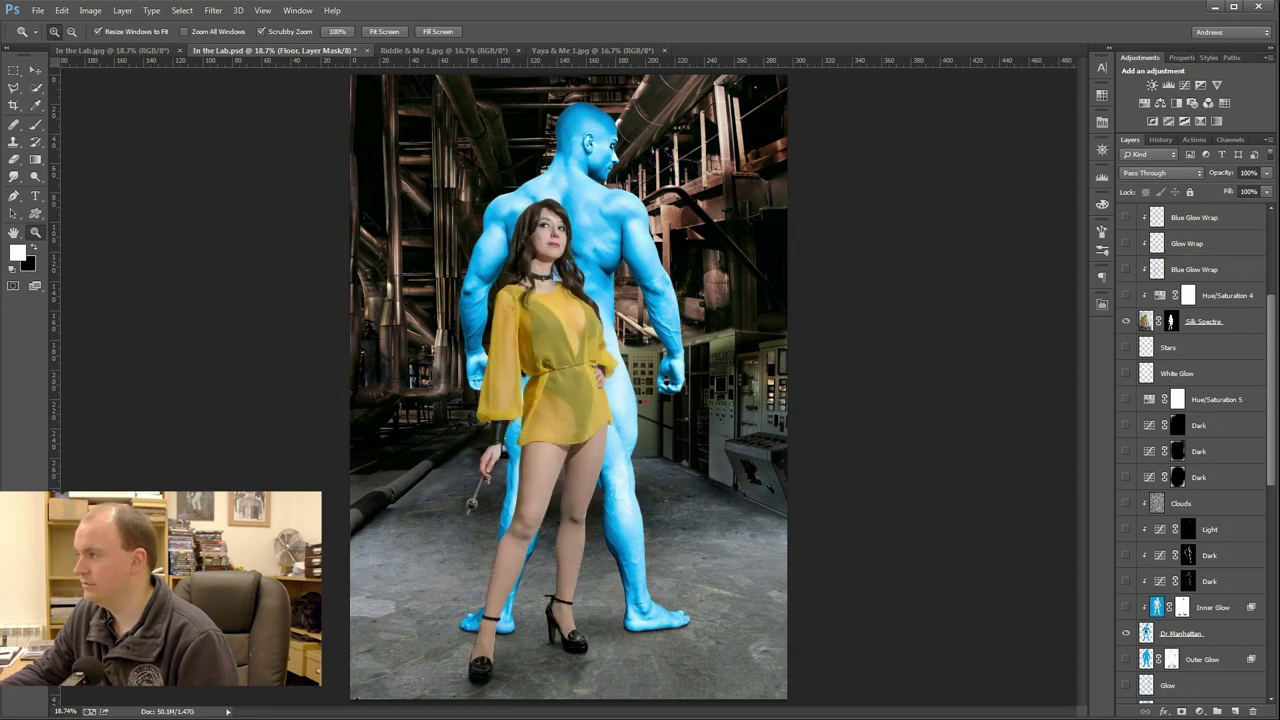
{"action": "left_click_drag", "start_coordinate": [1272, 390], "coordinate": [1272, 560]}
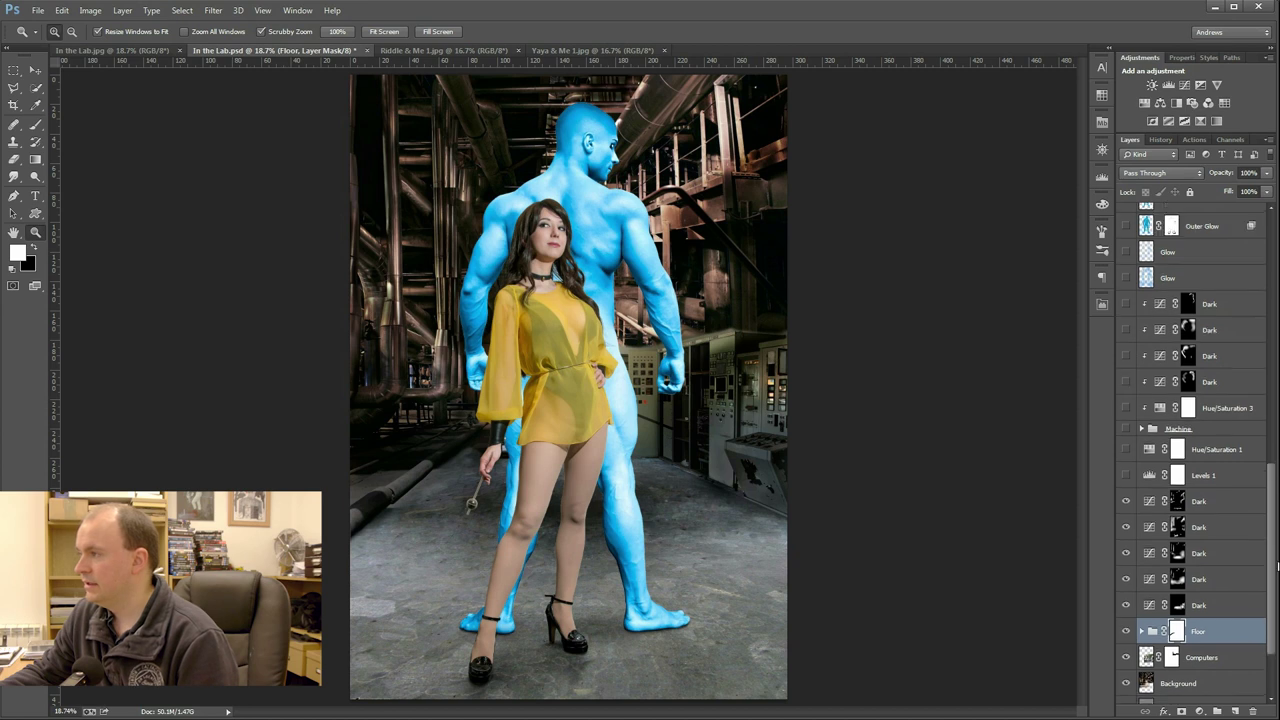
{"action": "scroll", "coordinate": [1277, 566], "scroll_direction": "up", "scroll_amount": 4}
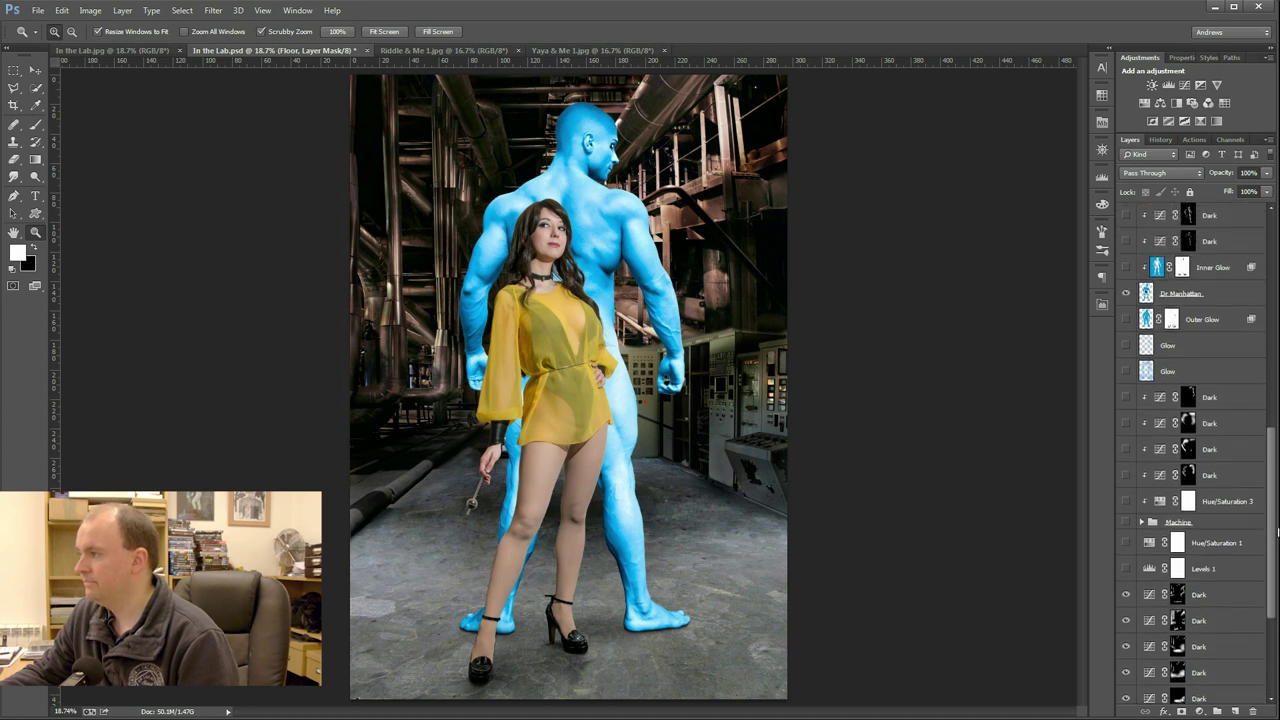
{"action": "left_click", "coordinate": [1126, 595]}
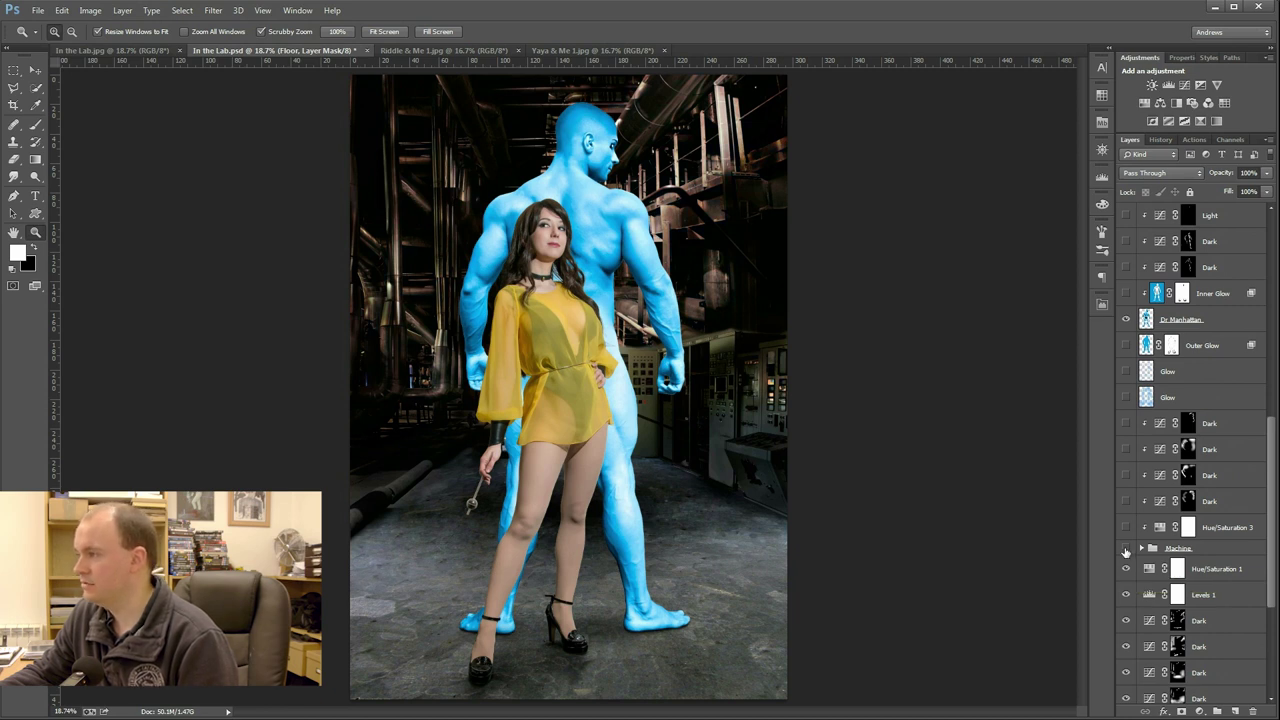
Step: Show the Machine group and hide Silk Spectre and Dr Manhattan to reveal the engine
{"action": "left_click", "coordinate": [1125, 549]}
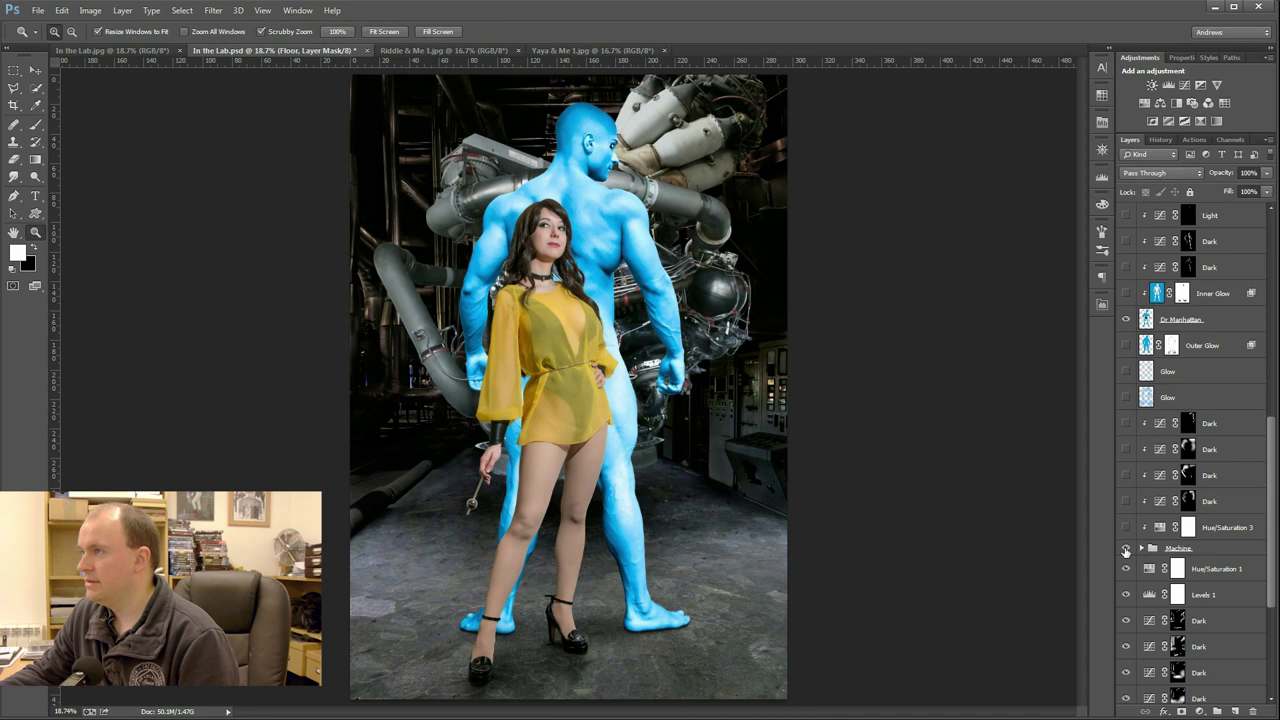
{"action": "left_click_drag", "start_coordinate": [1274, 526], "coordinate": [1274, 427]}
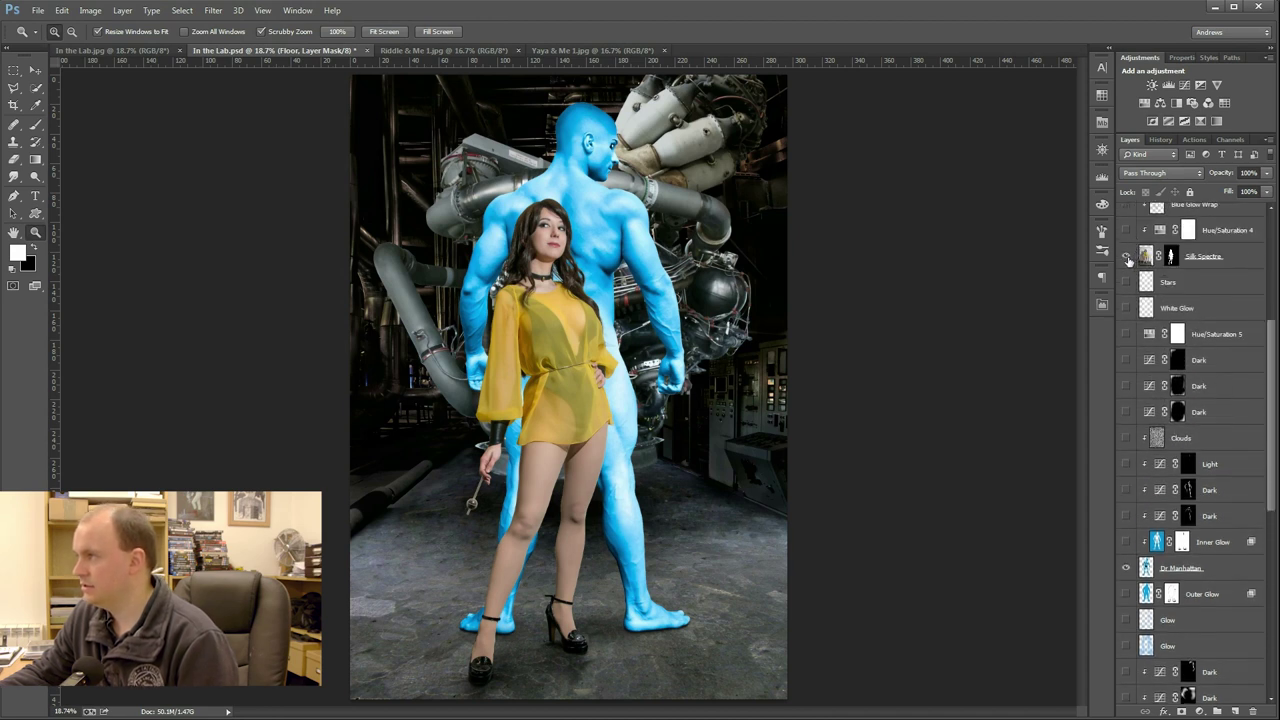
{"action": "left_click", "coordinate": [1126, 257]}
{"action": "left_click", "coordinate": [1126, 568]}
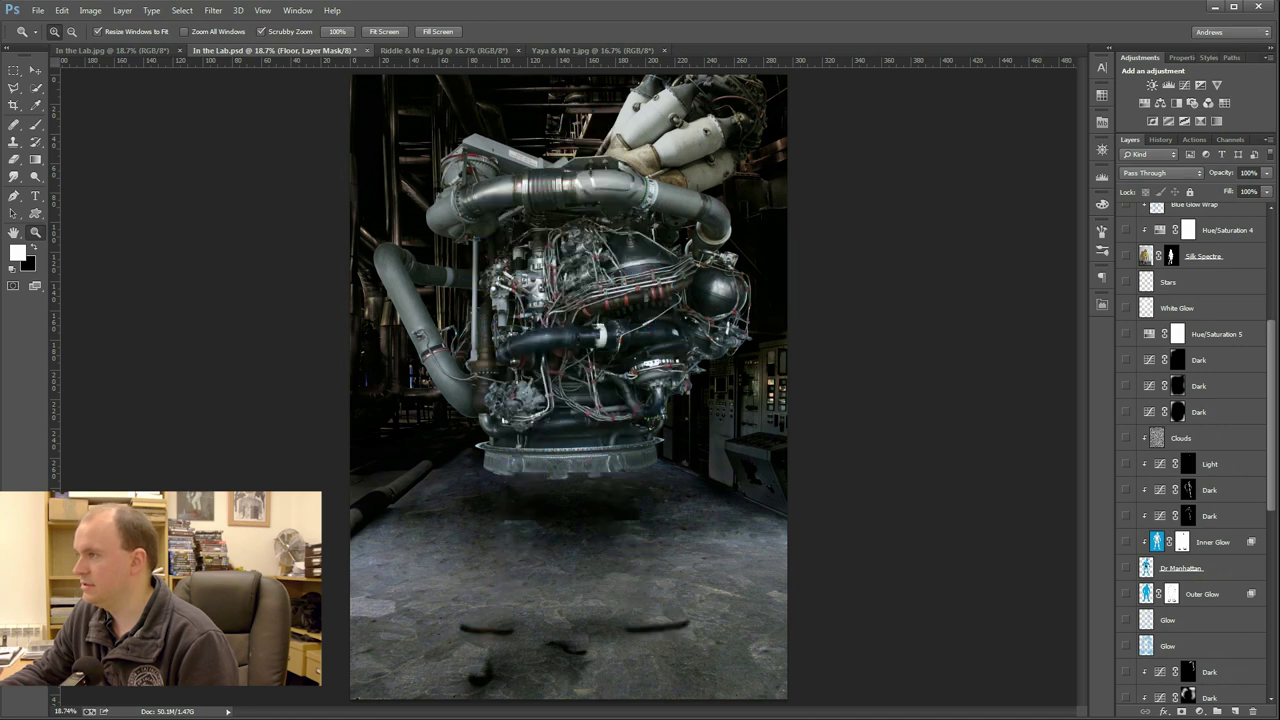
{"action": "left_click_drag", "start_coordinate": [1274, 440], "coordinate": [1274, 510]}
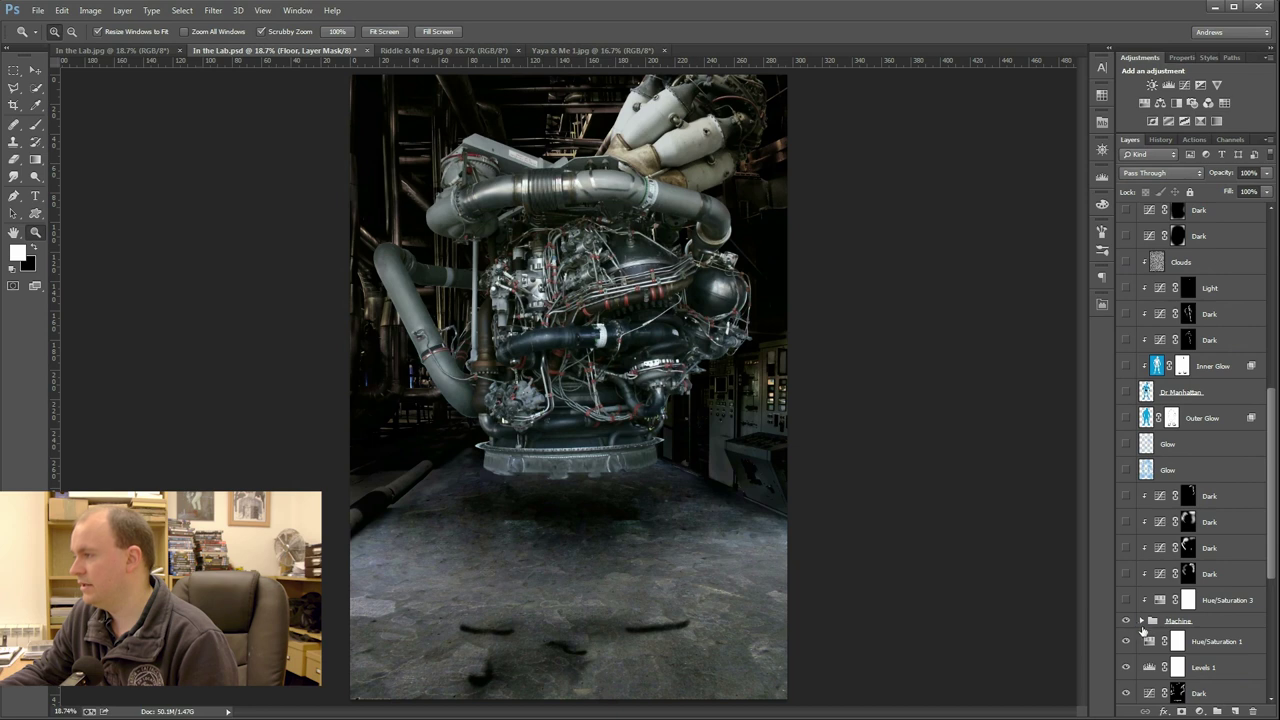
Step: Expand the Machine group, toggle its two Machine layers off and on, then collapse it
{"action": "left_click", "coordinate": [1201, 620]}
{"action": "left_click", "coordinate": [1142, 621]}
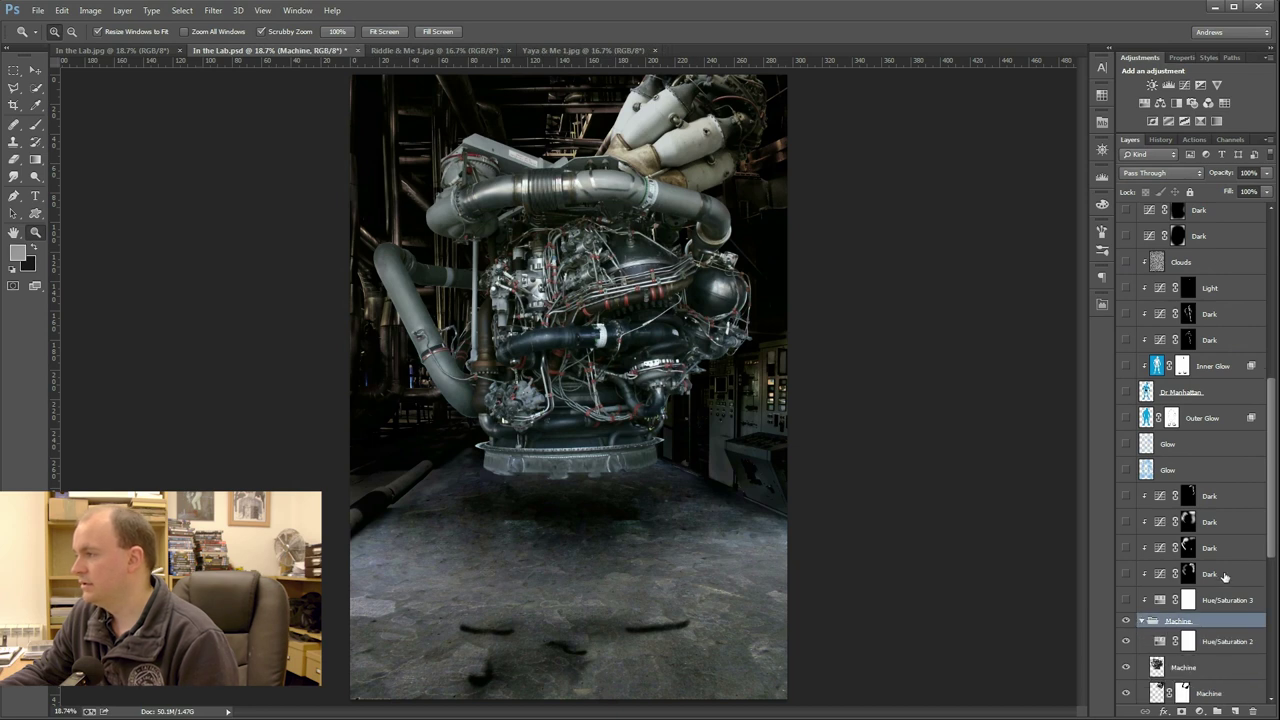
{"action": "left_click_drag", "start_coordinate": [1270, 520], "coordinate": [1272, 548]}
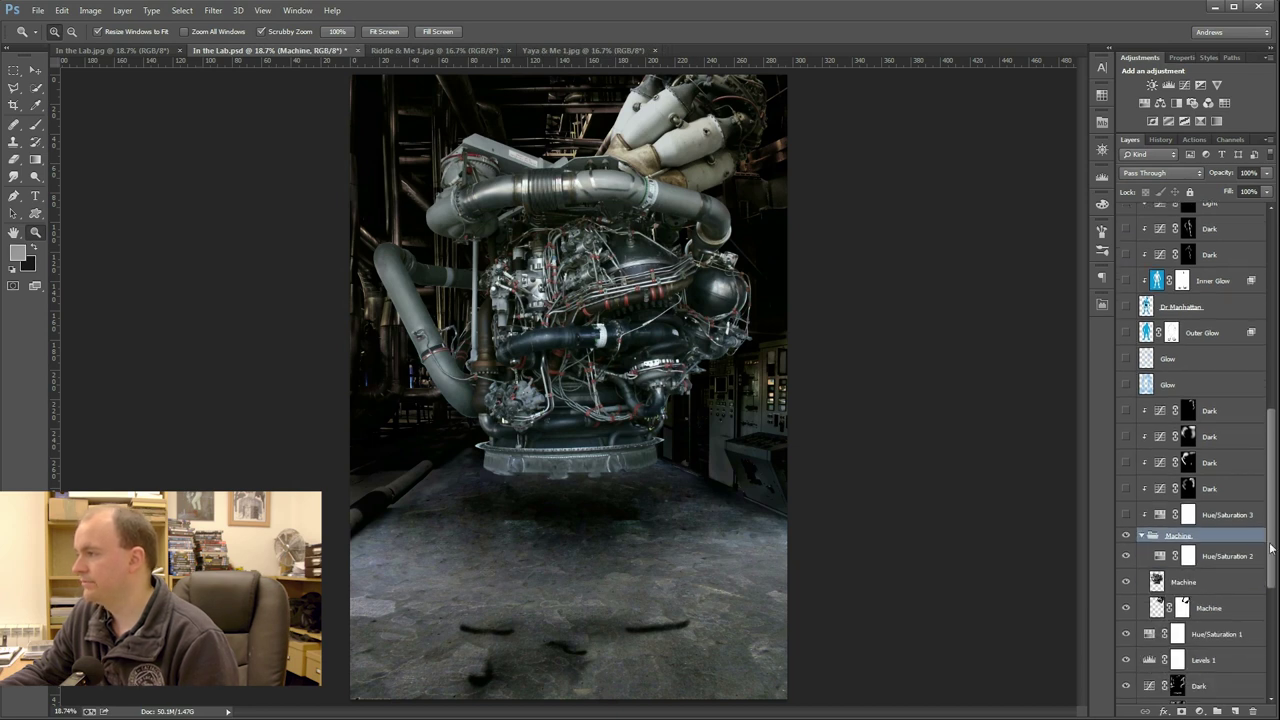
{"action": "left_click", "coordinate": [1125, 583]}
{"action": "left_click", "coordinate": [1125, 608]}
{"action": "left_click", "coordinate": [1125, 608]}
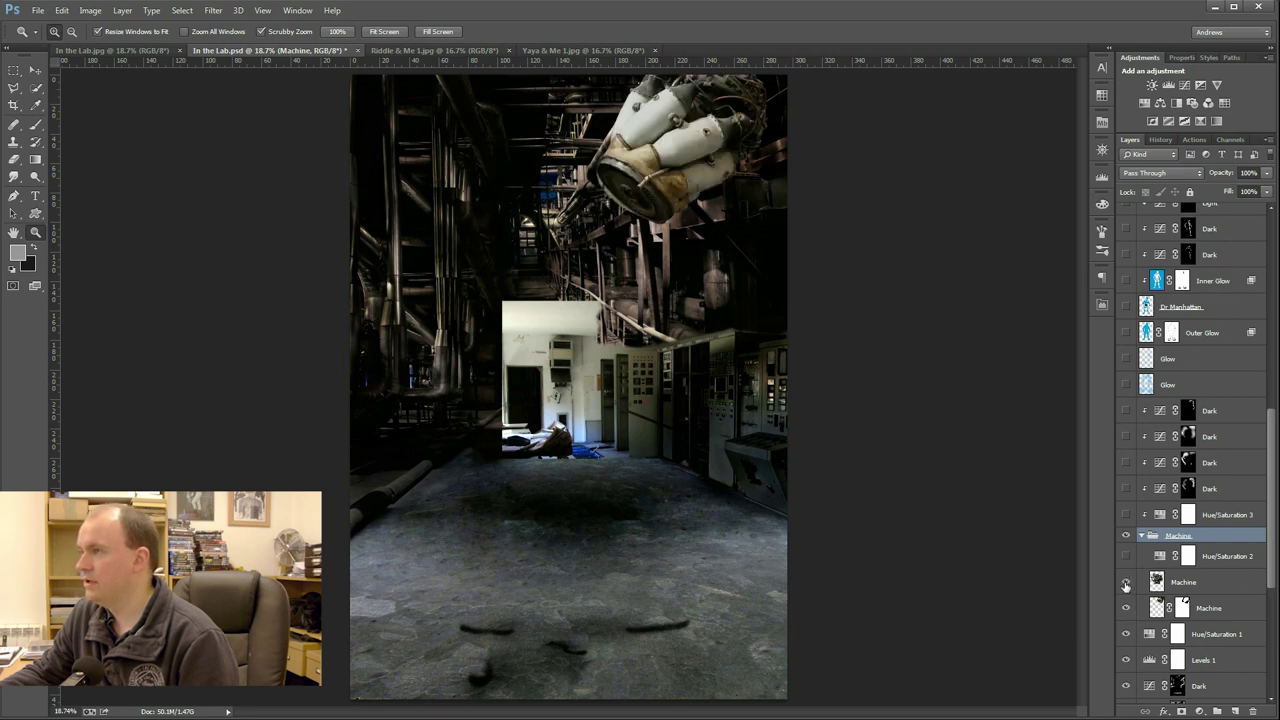
{"action": "left_click", "coordinate": [1125, 583]}
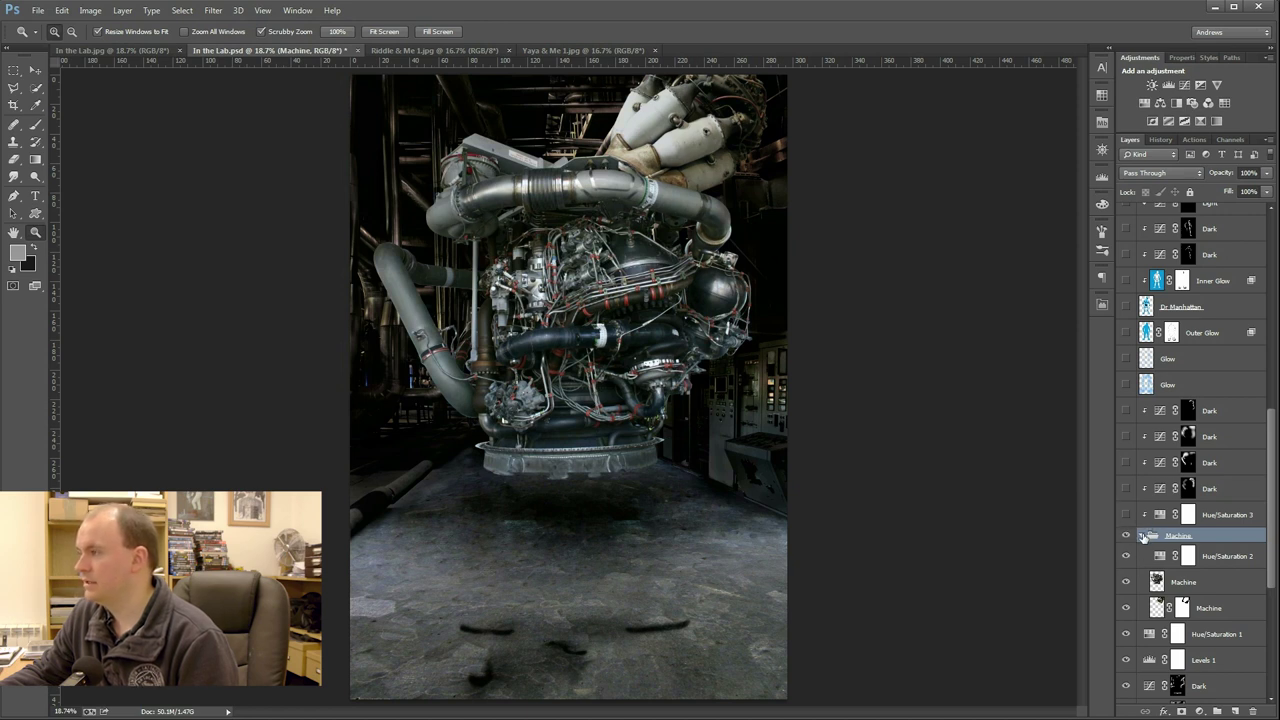
{"action": "left_click", "coordinate": [1142, 536]}
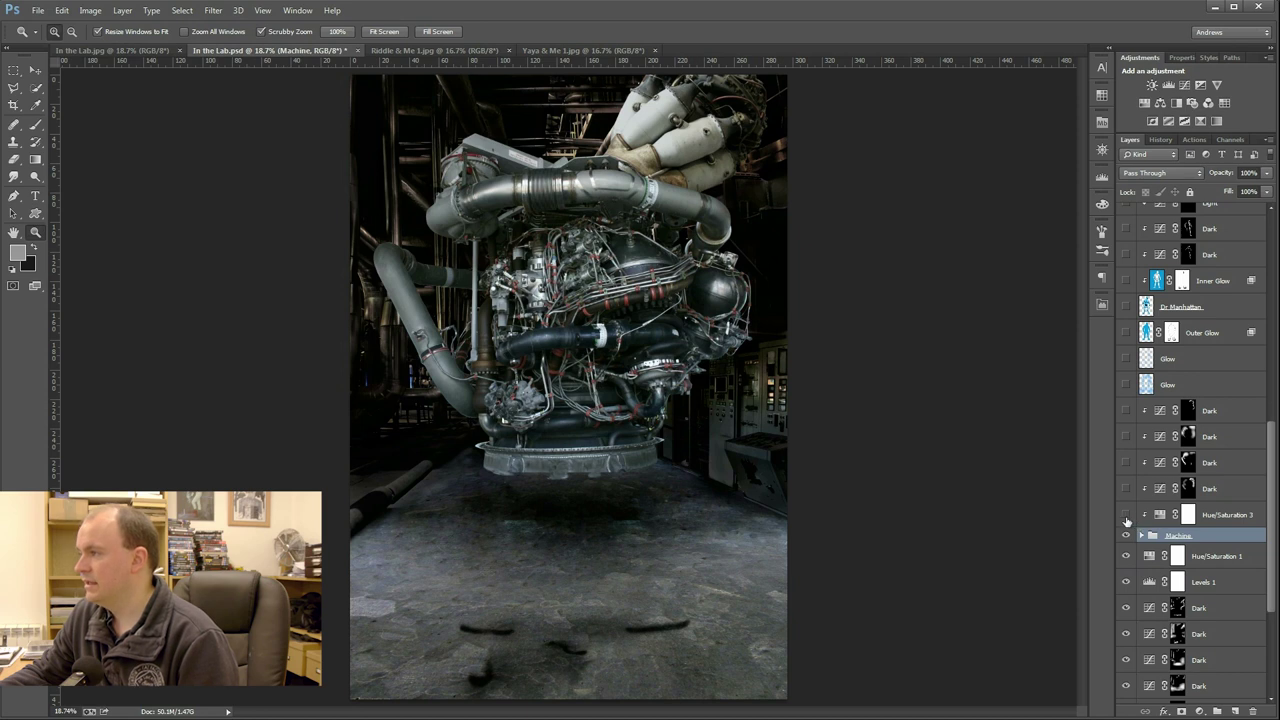
Step: Turn on Hue/Saturation 3 and the four Dark layers shading the engine
{"action": "left_click", "coordinate": [1125, 515]}
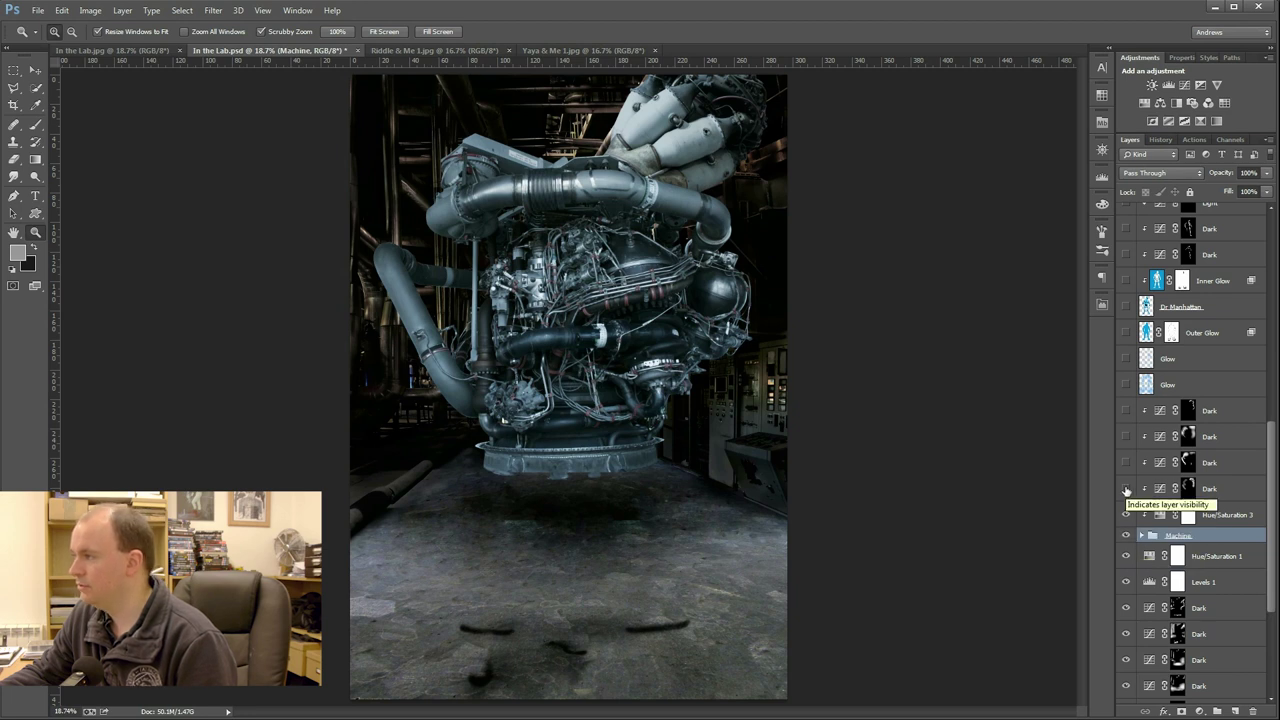
{"action": "left_click", "coordinate": [1125, 489]}
{"action": "left_click", "coordinate": [1125, 462]}
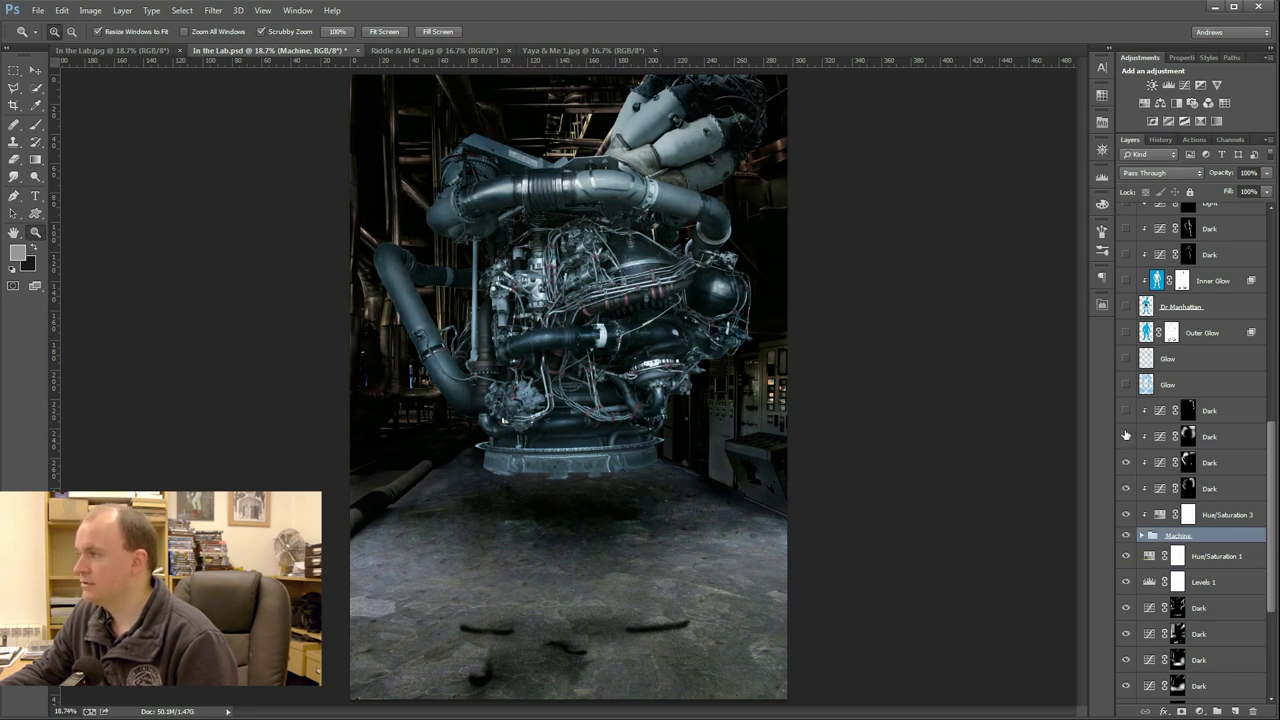
{"action": "left_click", "coordinate": [1125, 436]}
{"action": "left_click", "coordinate": [1125, 410]}
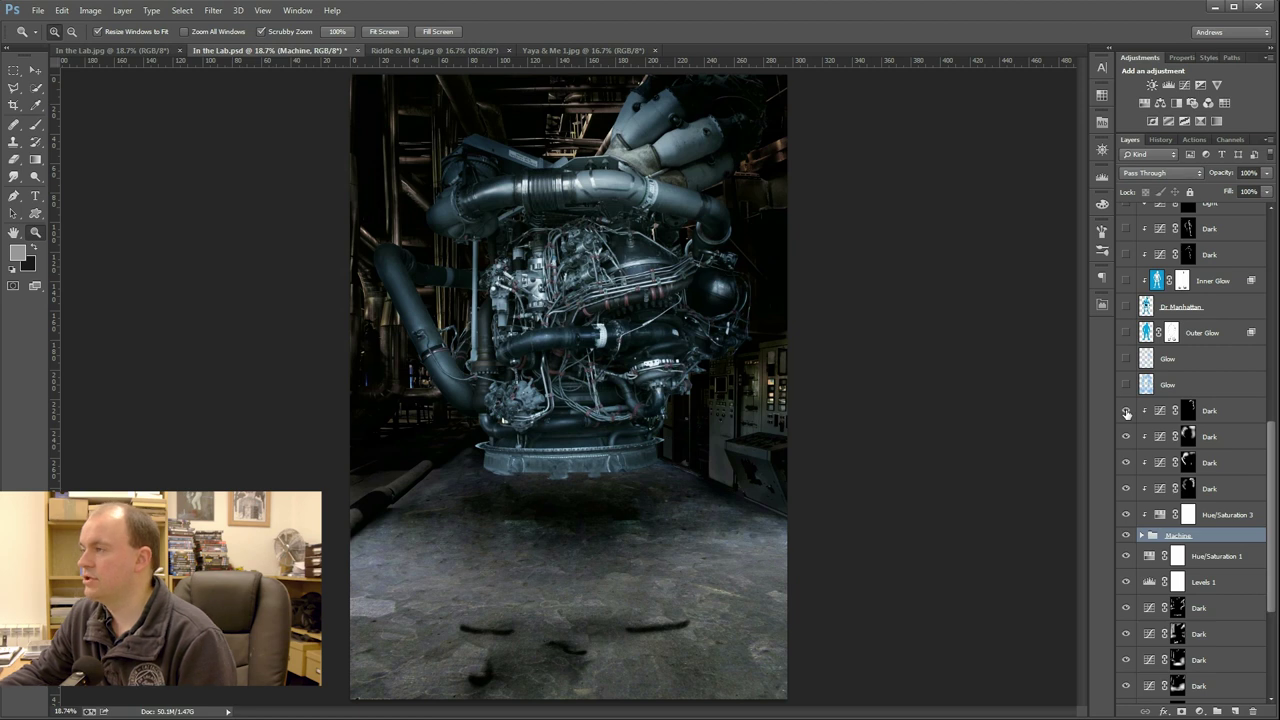
{"action": "left_click_drag", "start_coordinate": [1272, 502], "coordinate": [1273, 445]}
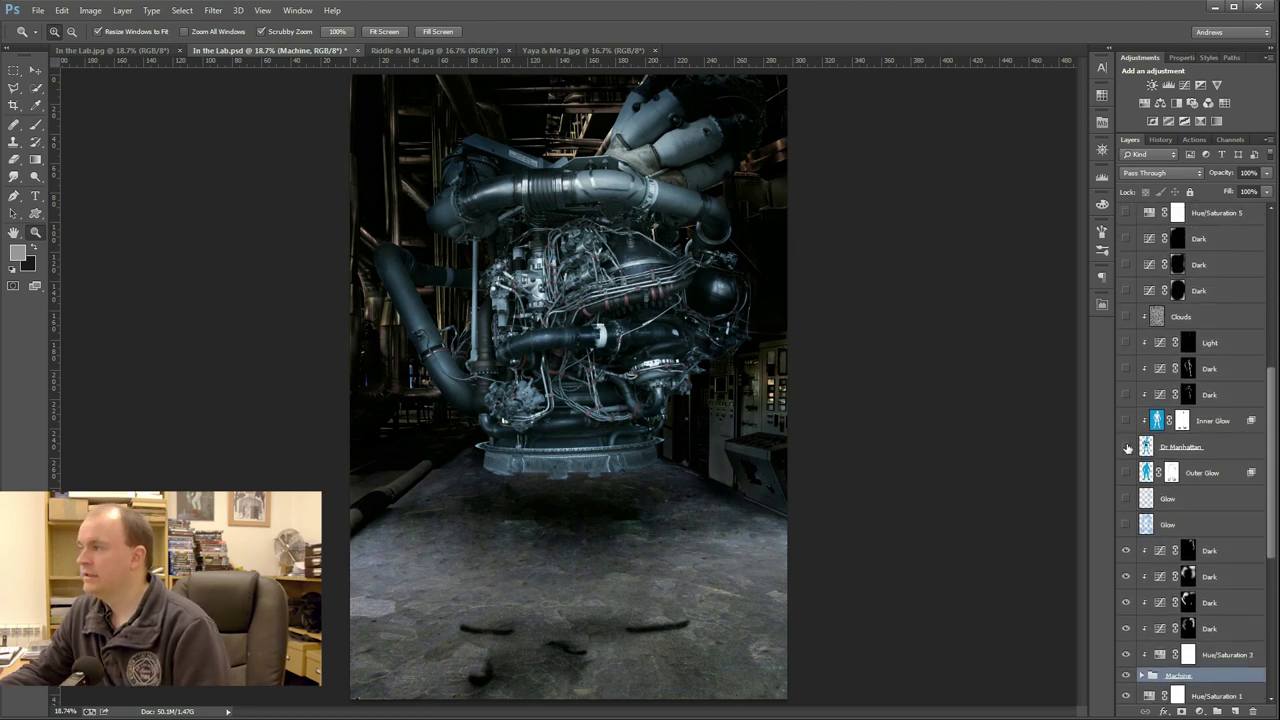
Step: Show Dr Manhattan with his Outer Glow and the upper Color Dodge Glow layer, selecting it
{"action": "left_click", "coordinate": [1126, 447]}
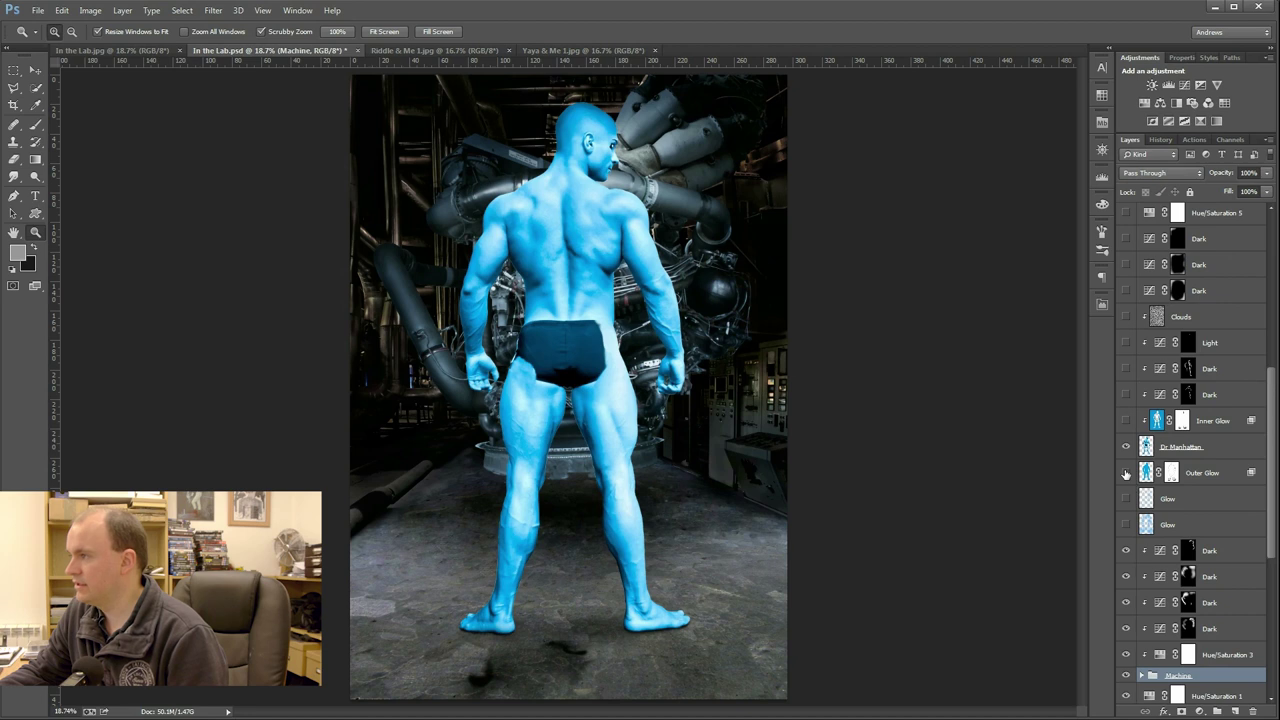
{"action": "left_click", "coordinate": [1126, 473]}
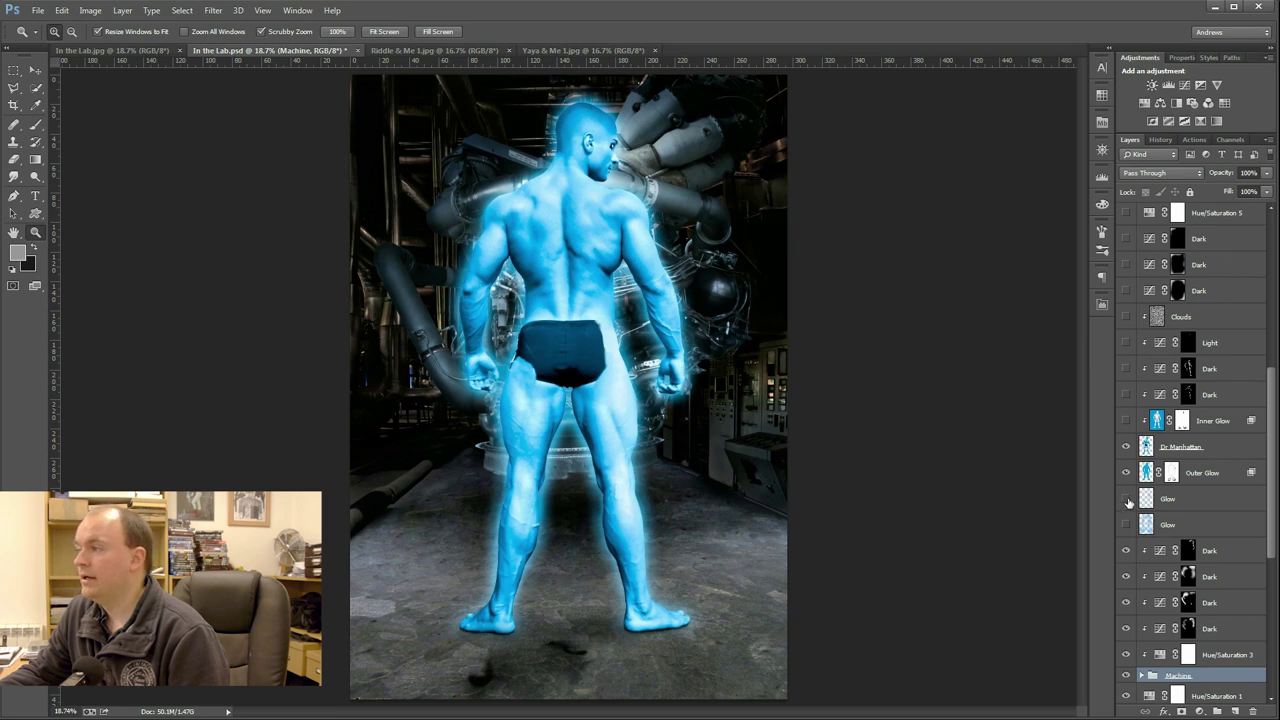
{"action": "left_click", "coordinate": [1127, 499]}
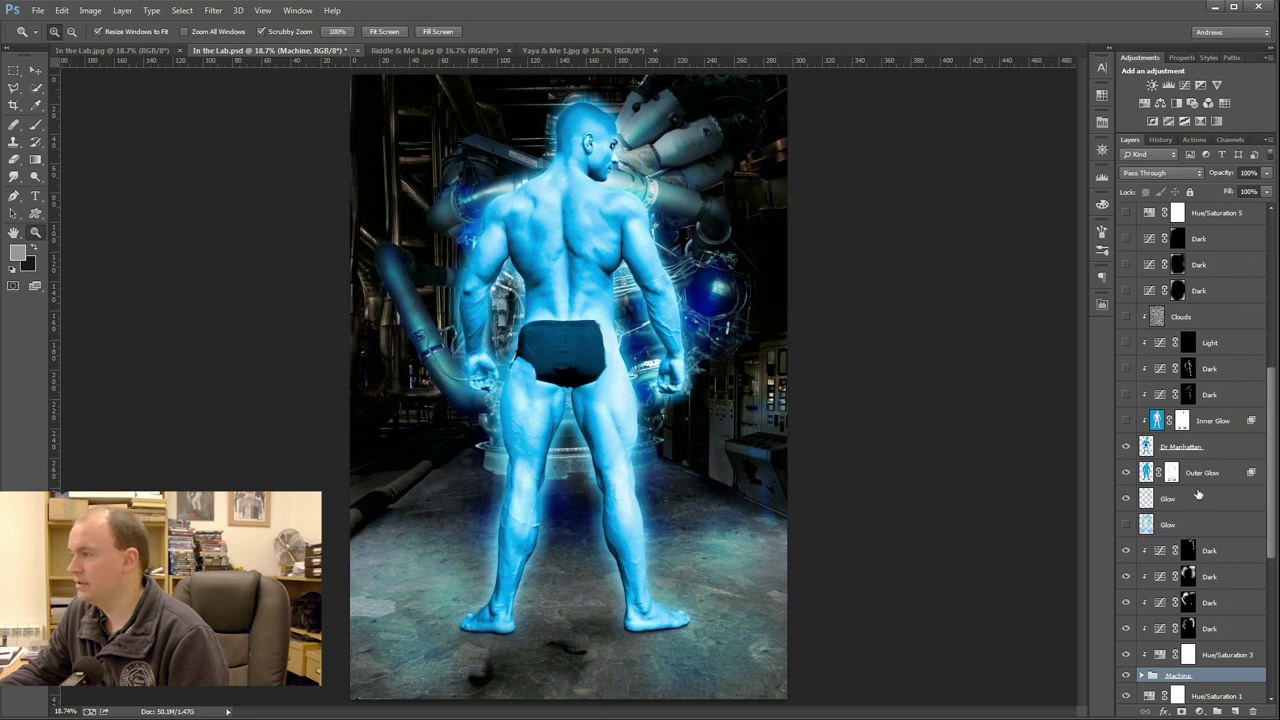
{"action": "left_click", "coordinate": [1198, 497]}
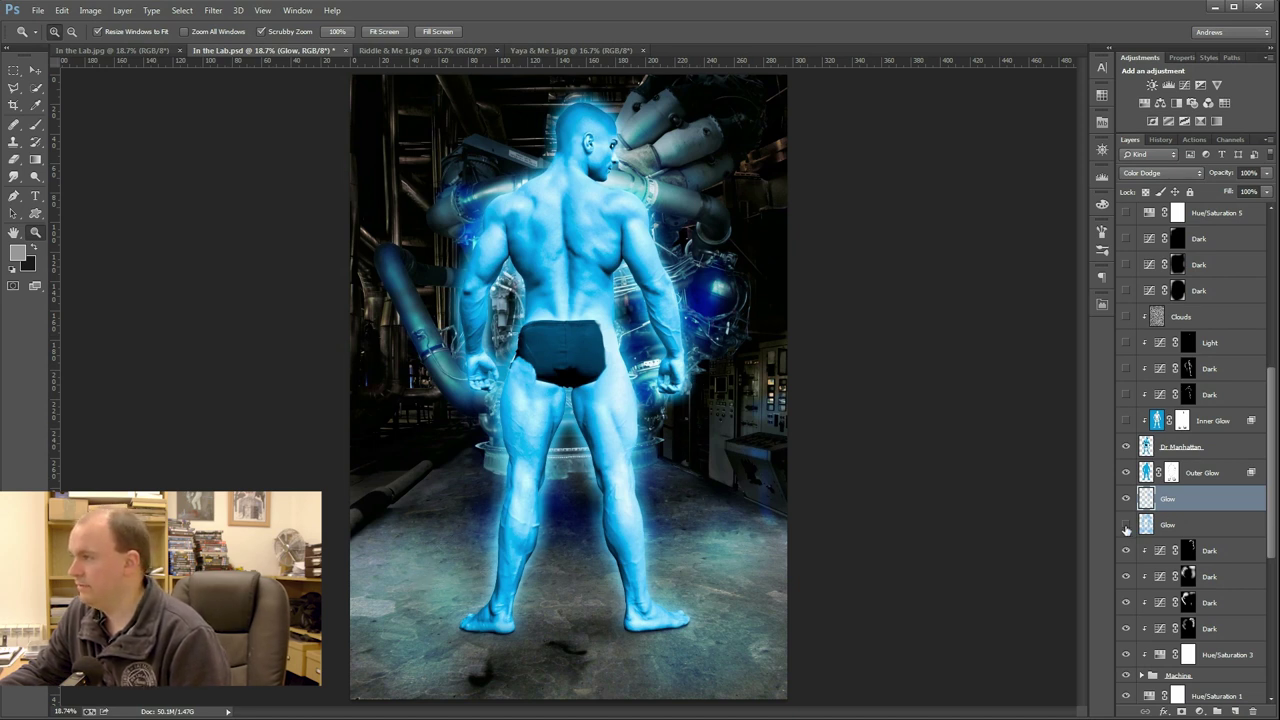
Step: Enable the lower Glow layer and compare the blend modes of both Glow layers
{"action": "left_click", "coordinate": [1126, 526]}
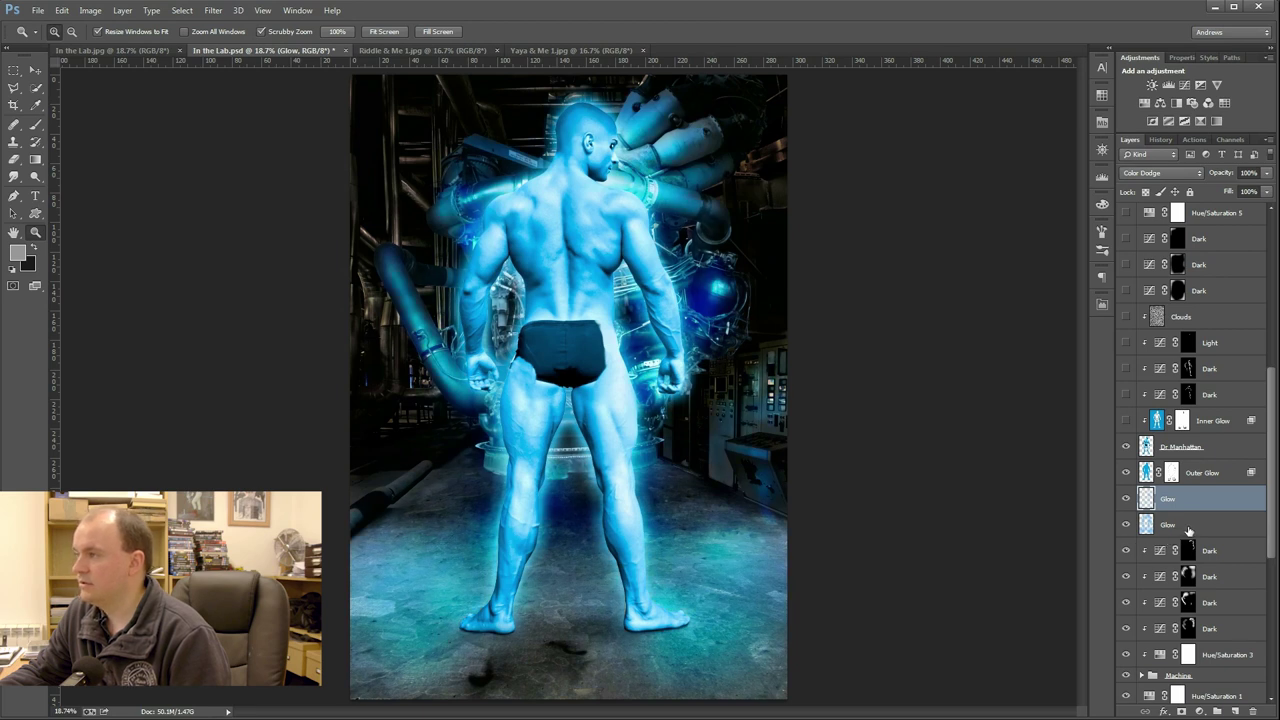
{"action": "left_click", "coordinate": [1188, 528]}
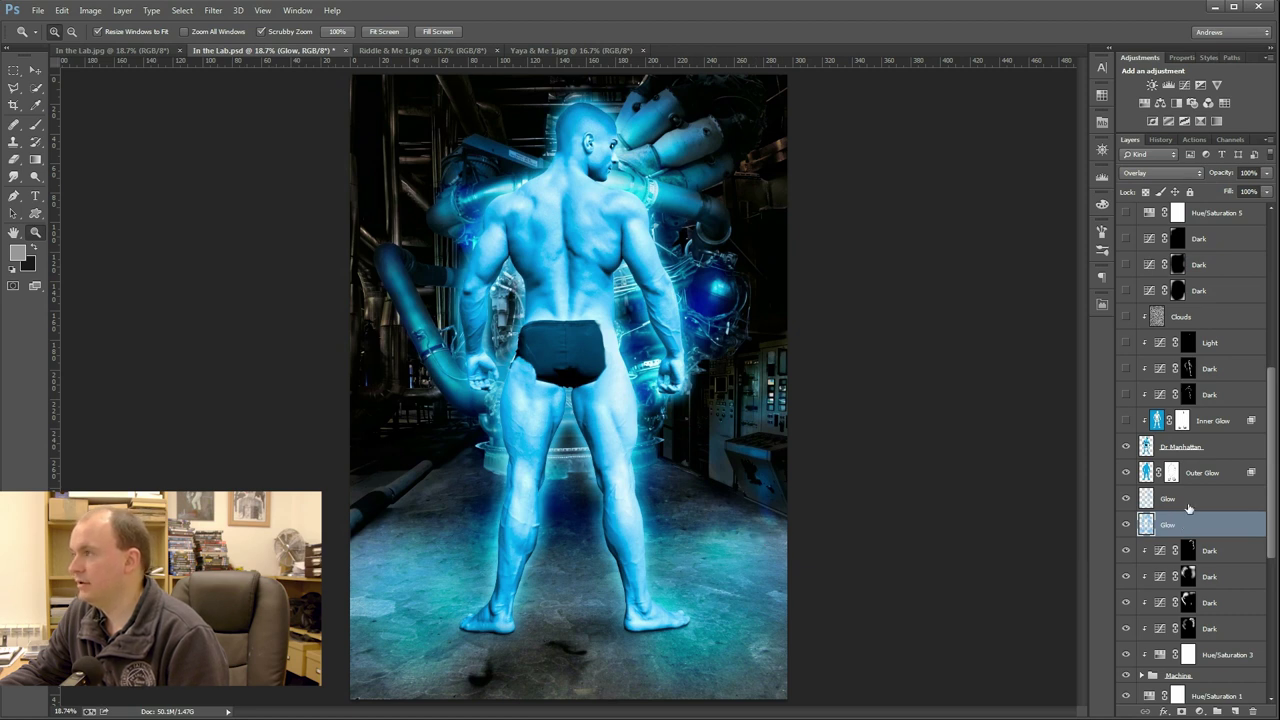
{"action": "left_click", "coordinate": [1188, 506]}
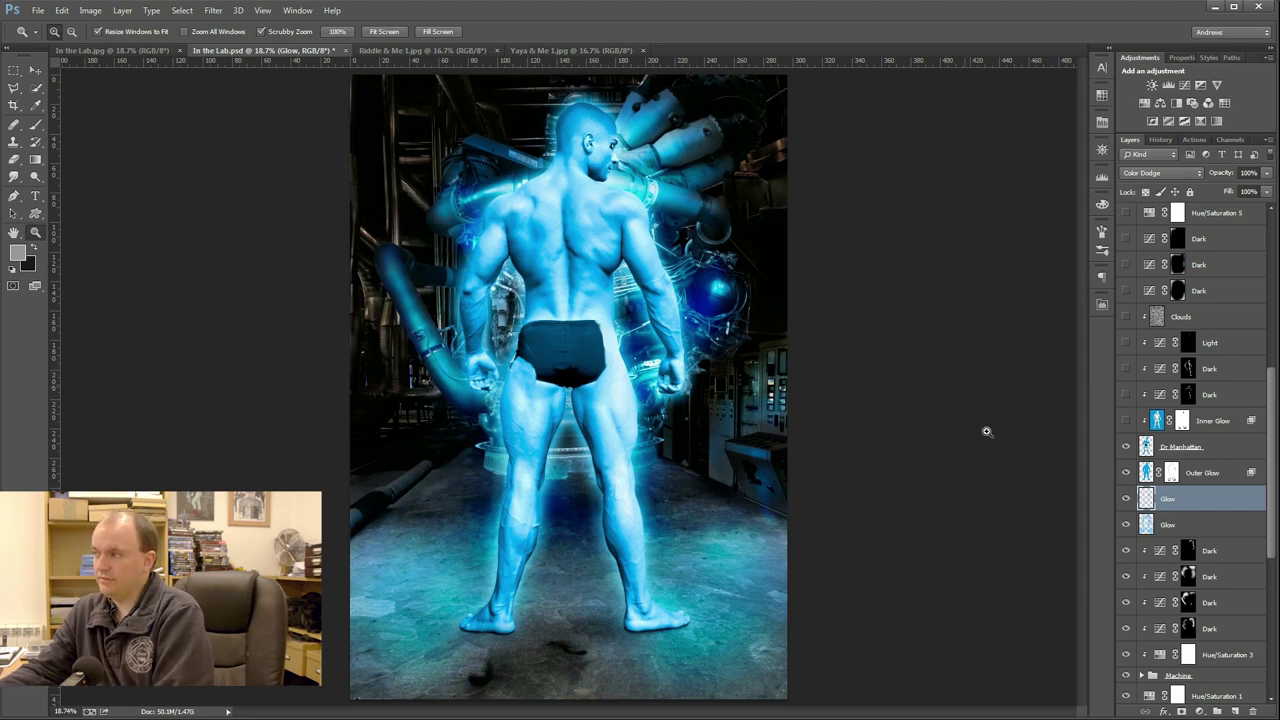
Step: Turn on Inner Glow, the two Dark shading layers and the Light layer on the figure
{"action": "left_click", "coordinate": [1125, 421]}
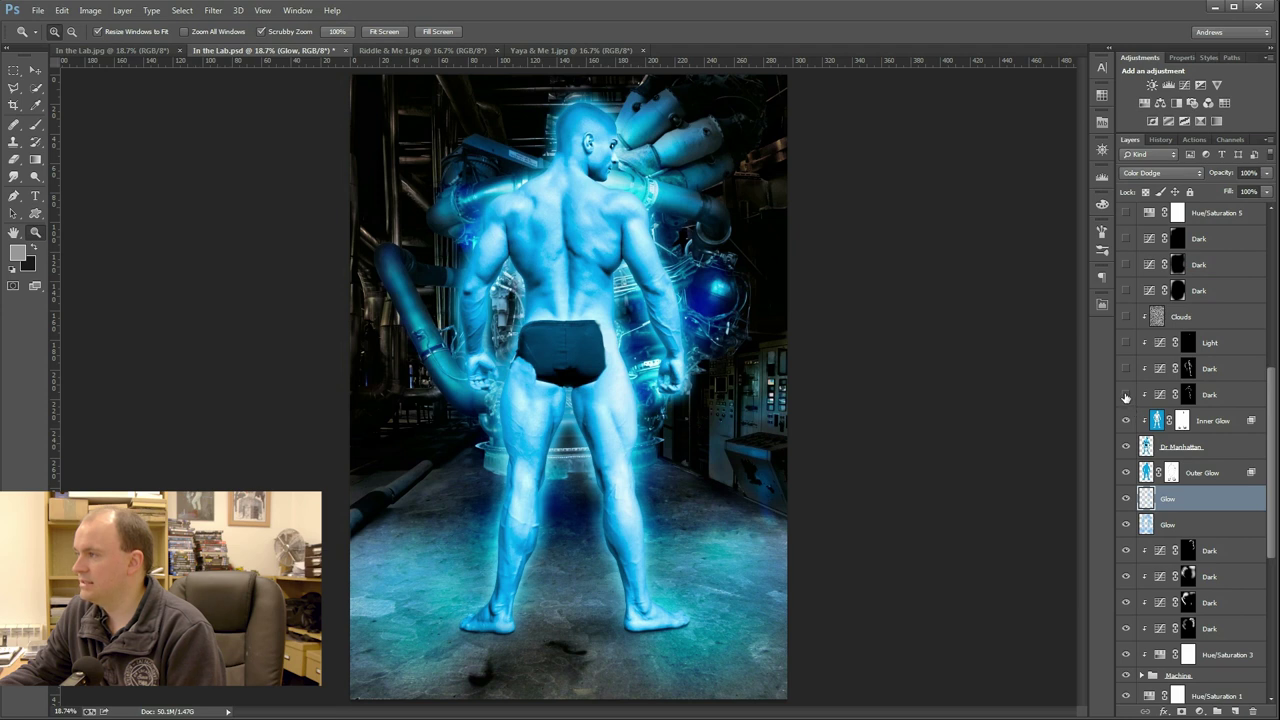
{"action": "left_click", "coordinate": [1126, 395]}
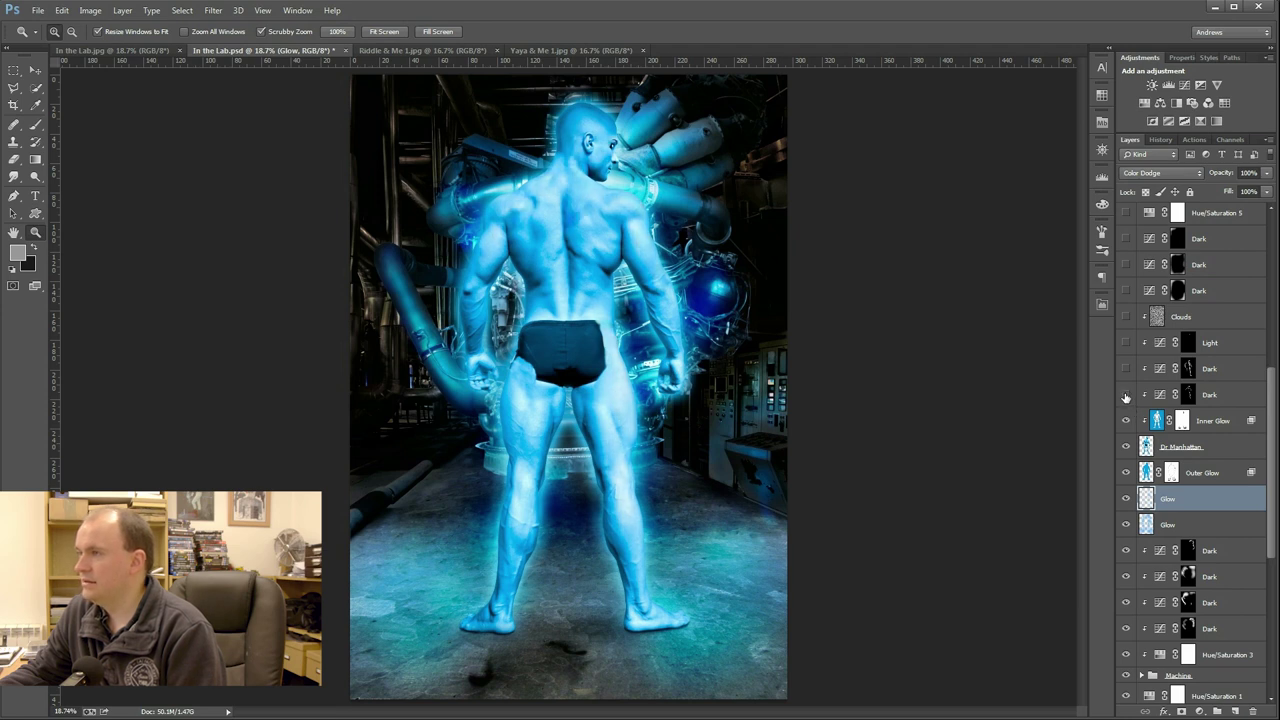
{"action": "left_click", "coordinate": [1126, 395]}
{"action": "left_click", "coordinate": [1126, 395]}
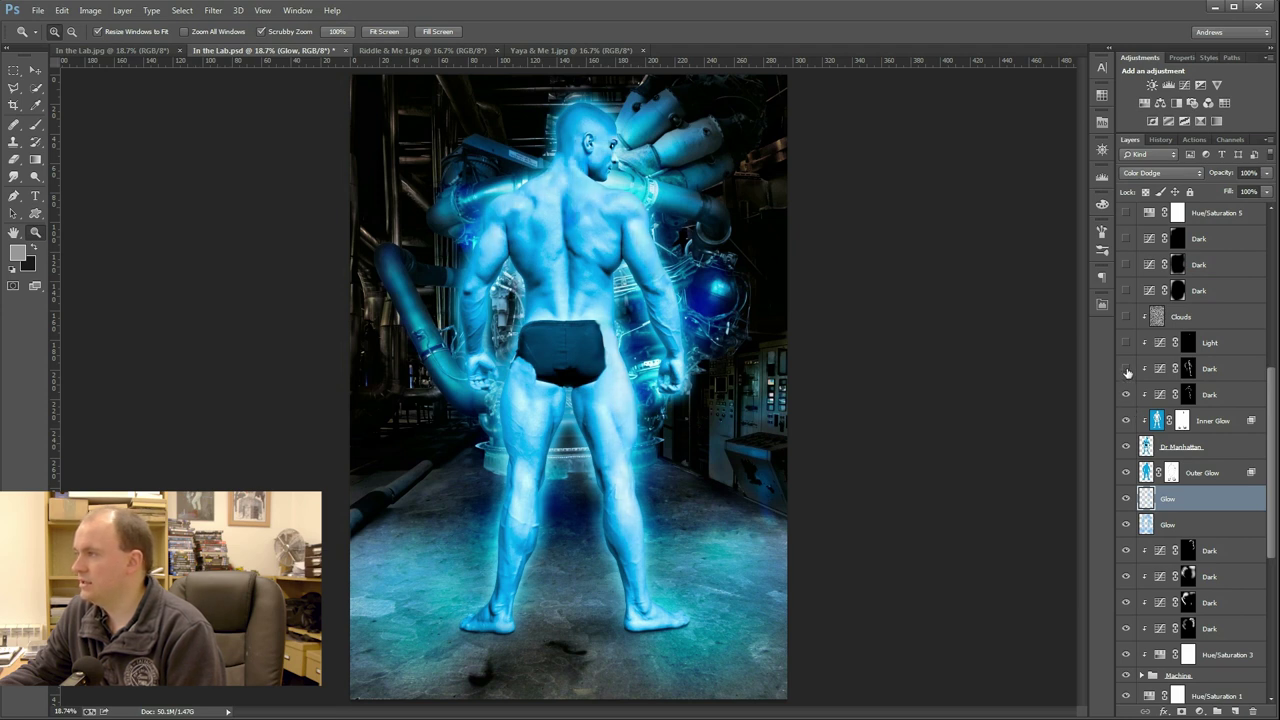
{"action": "left_click", "coordinate": [1126, 369]}
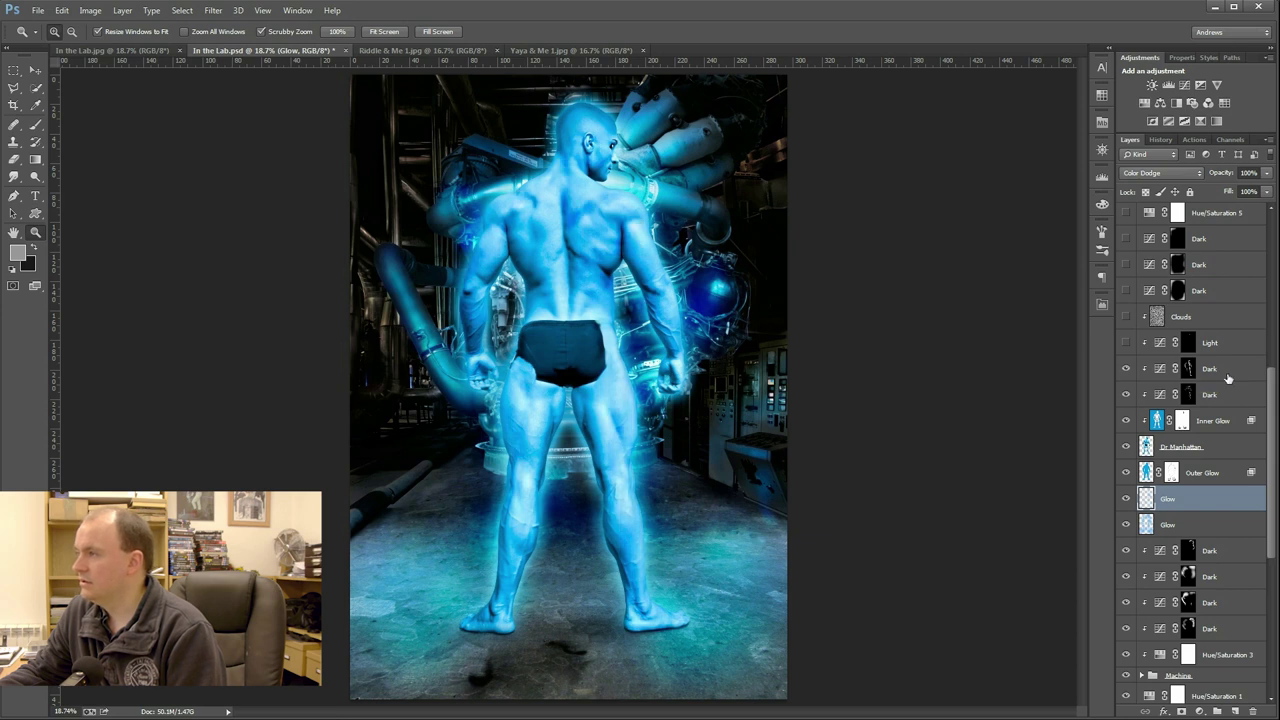
{"action": "left_click", "coordinate": [1127, 345]}
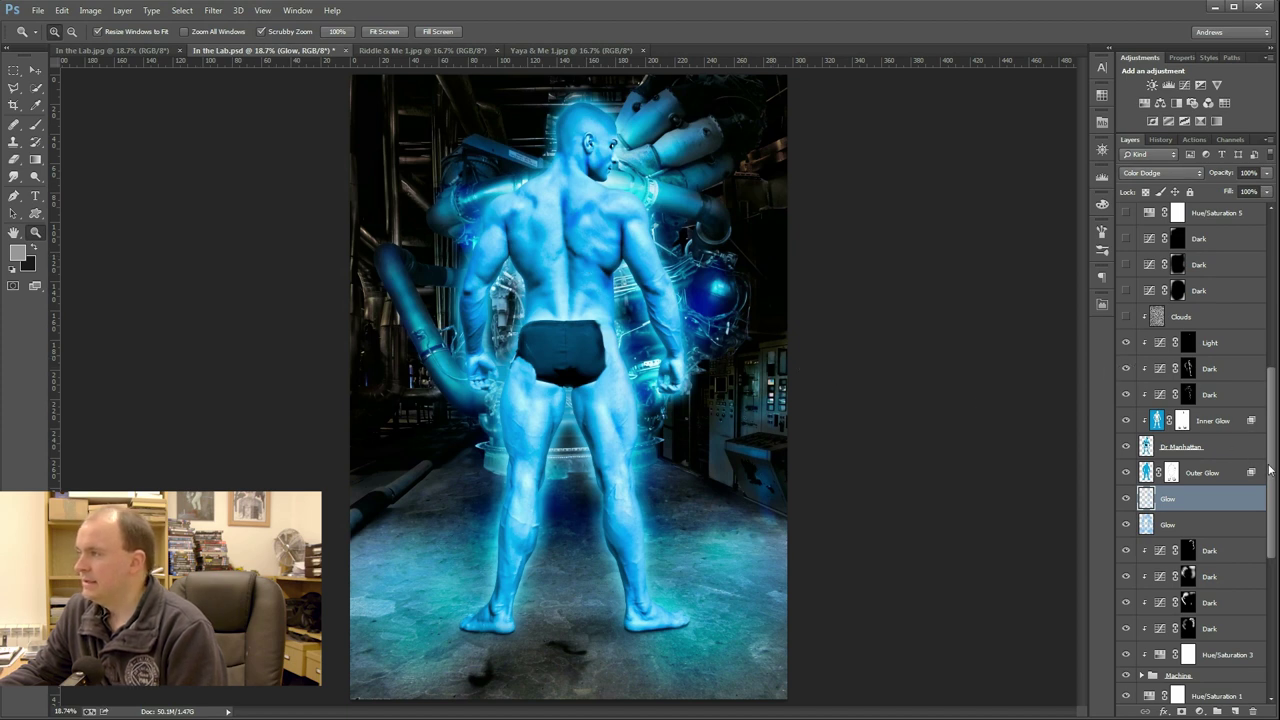
Step: Overlay the Clouds texture on the blue figure in Soft Light mode
{"action": "left_click_drag", "start_coordinate": [1271, 470], "coordinate": [1273, 435]}
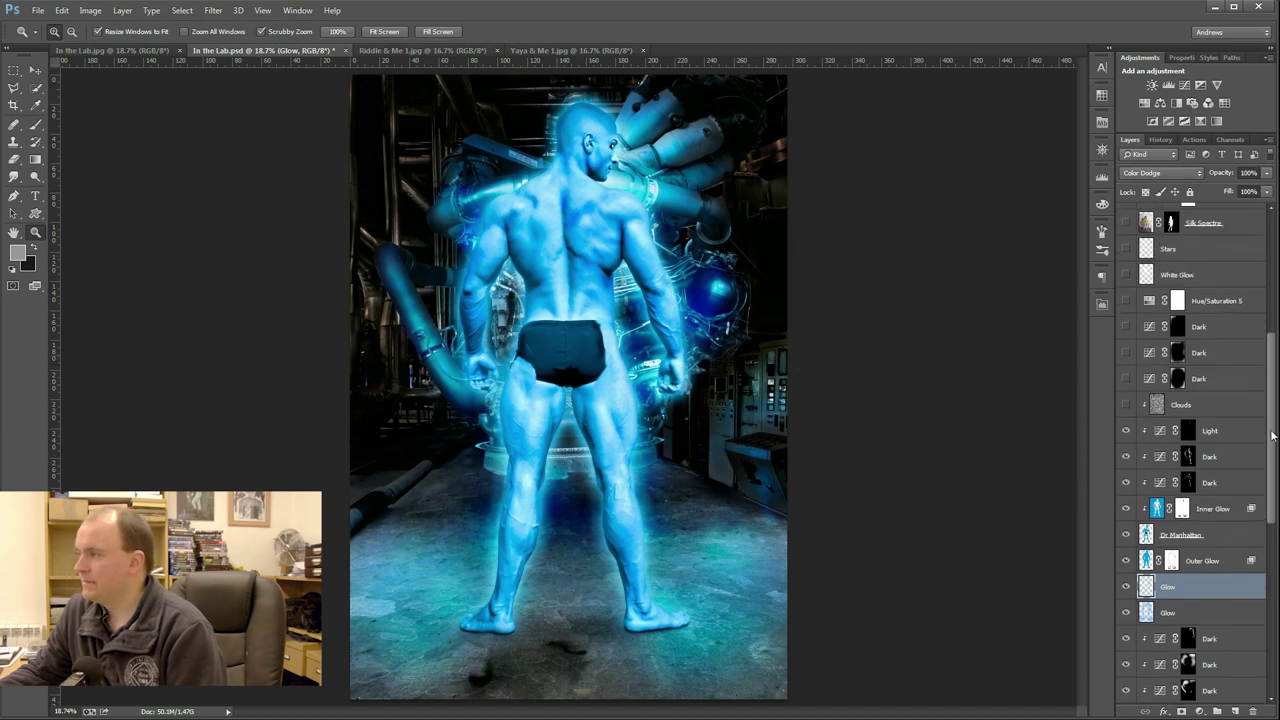
{"action": "left_click", "coordinate": [1127, 405]}
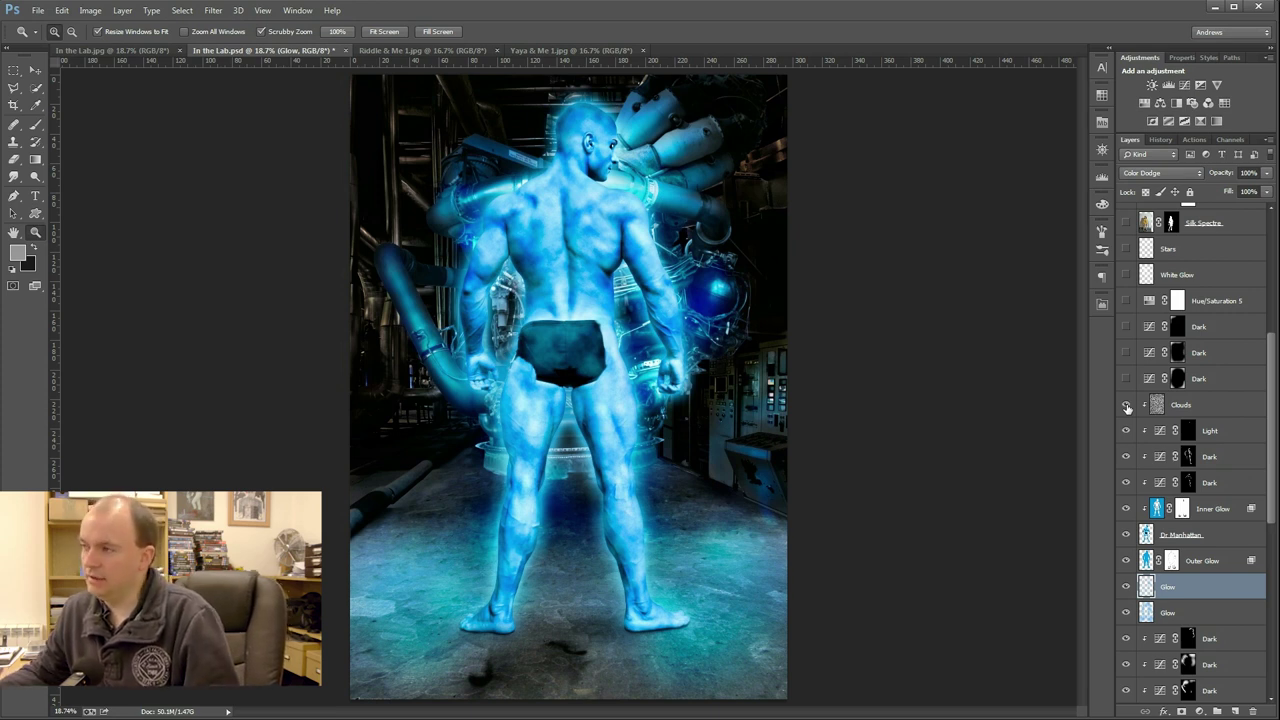
{"action": "left_click", "coordinate": [1157, 406]}
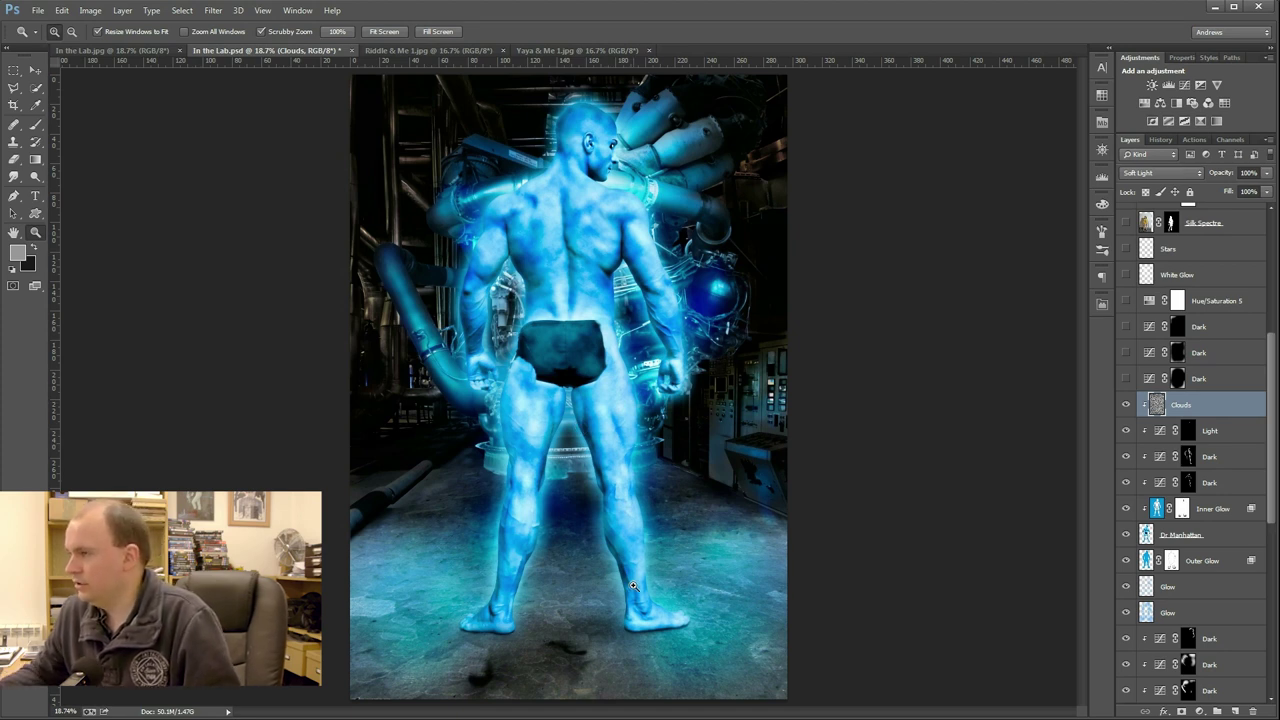
Step: Enable two more Dark layers to deepen the shading, then turn on White Glow for the torso
{"action": "left_click", "coordinate": [1126, 379]}
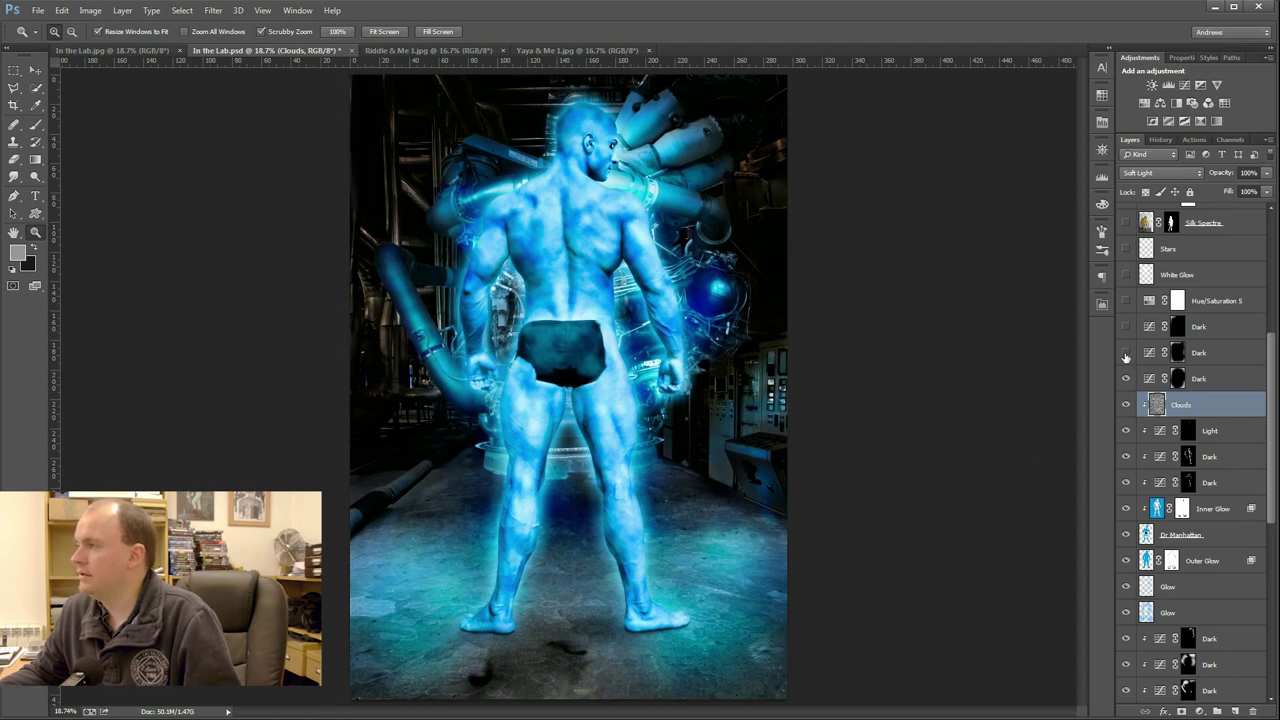
{"action": "left_click", "coordinate": [1126, 353]}
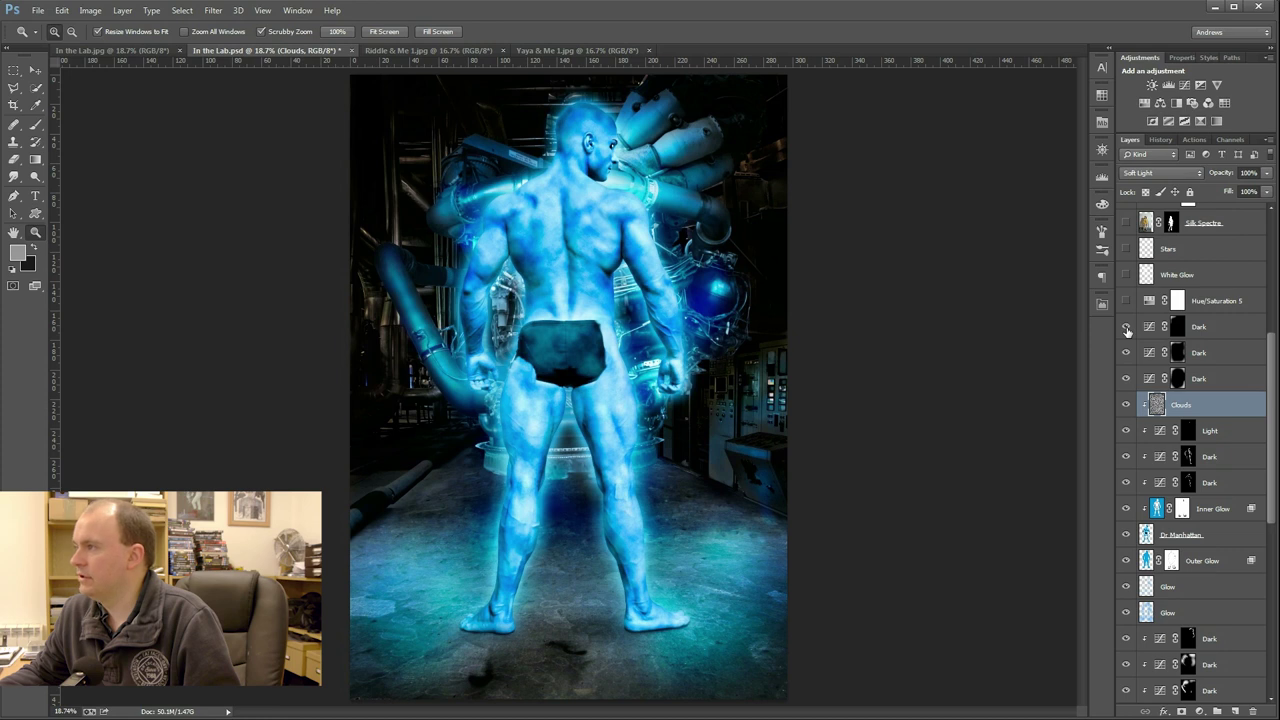
{"action": "scroll", "coordinate": [1200, 428], "scroll_direction": "up", "scroll_amount": 3}
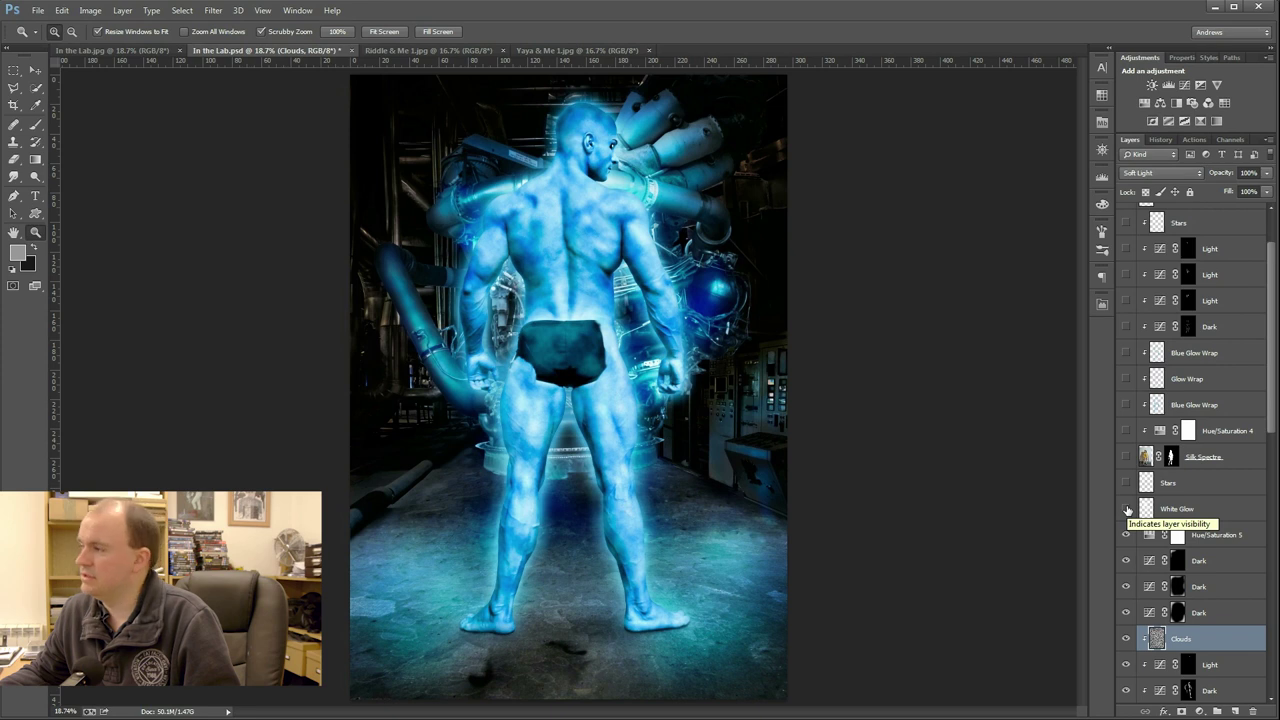
{"action": "left_click", "coordinate": [1127, 510]}
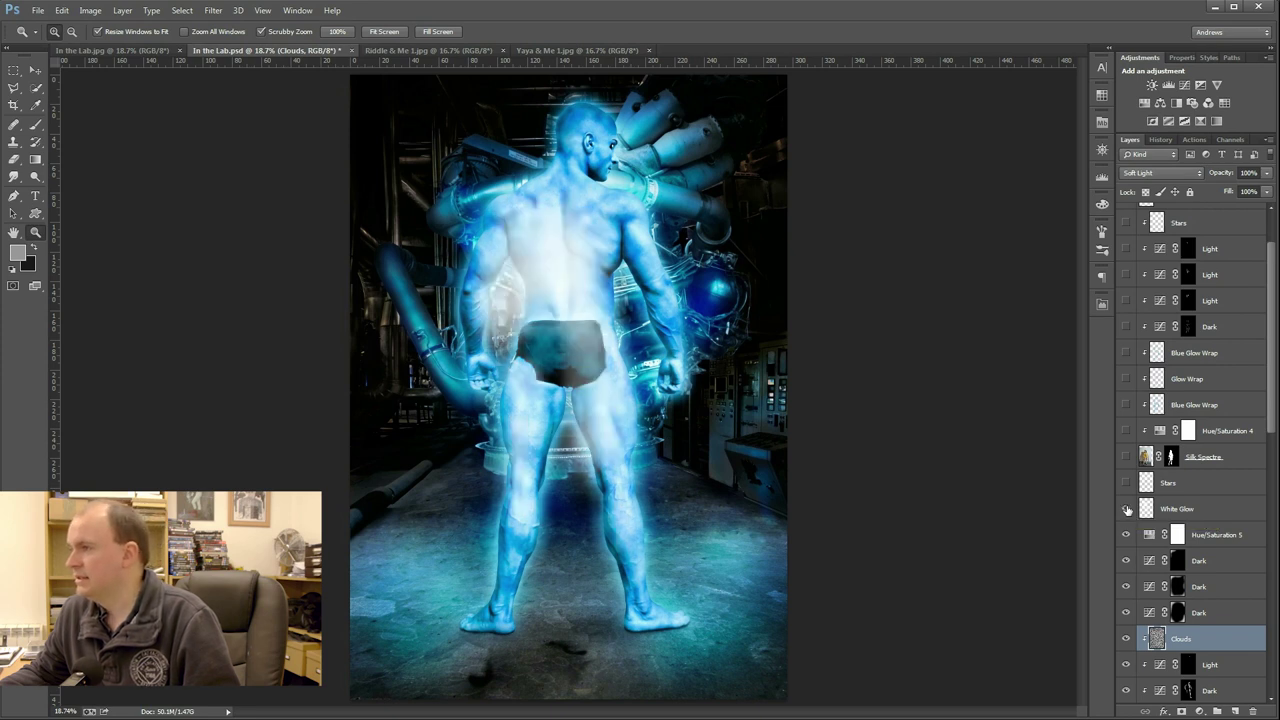
Step: Show Stars and the Silk Spectre woman, comparing with White Glow and Stars briefly hidden
{"action": "left_click", "coordinate": [1126, 483]}
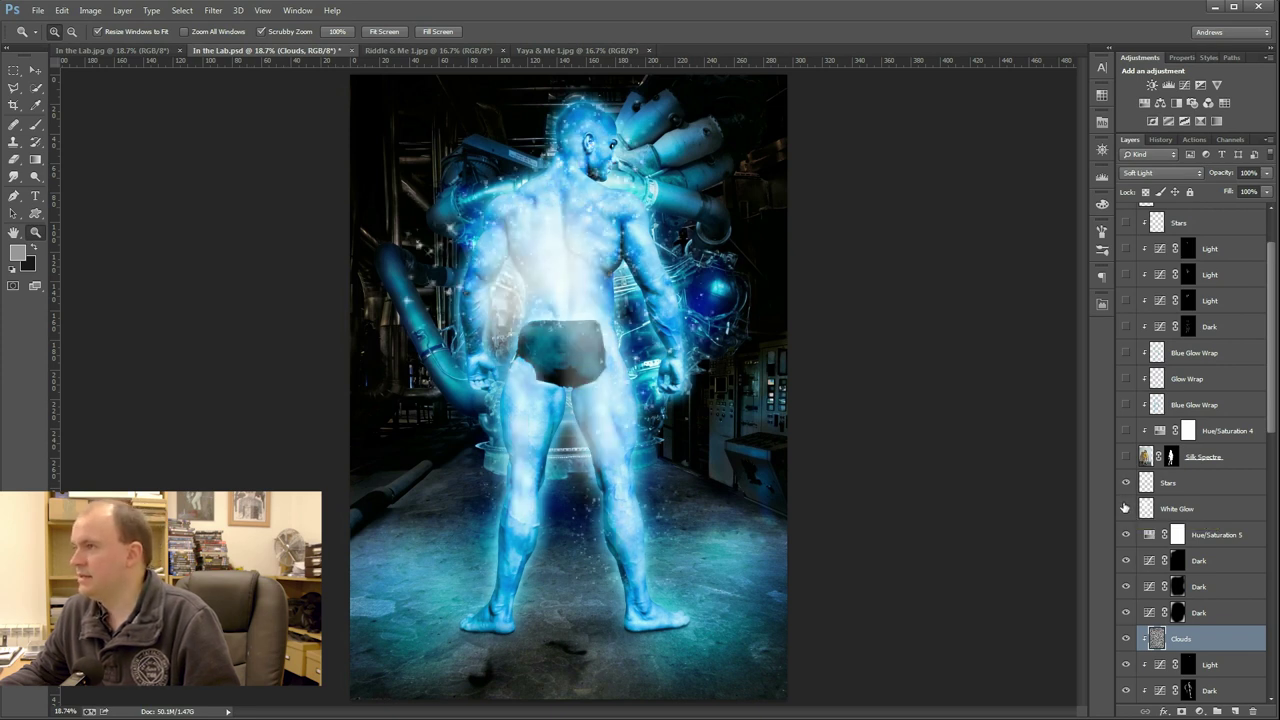
{"action": "left_click", "coordinate": [1126, 457]}
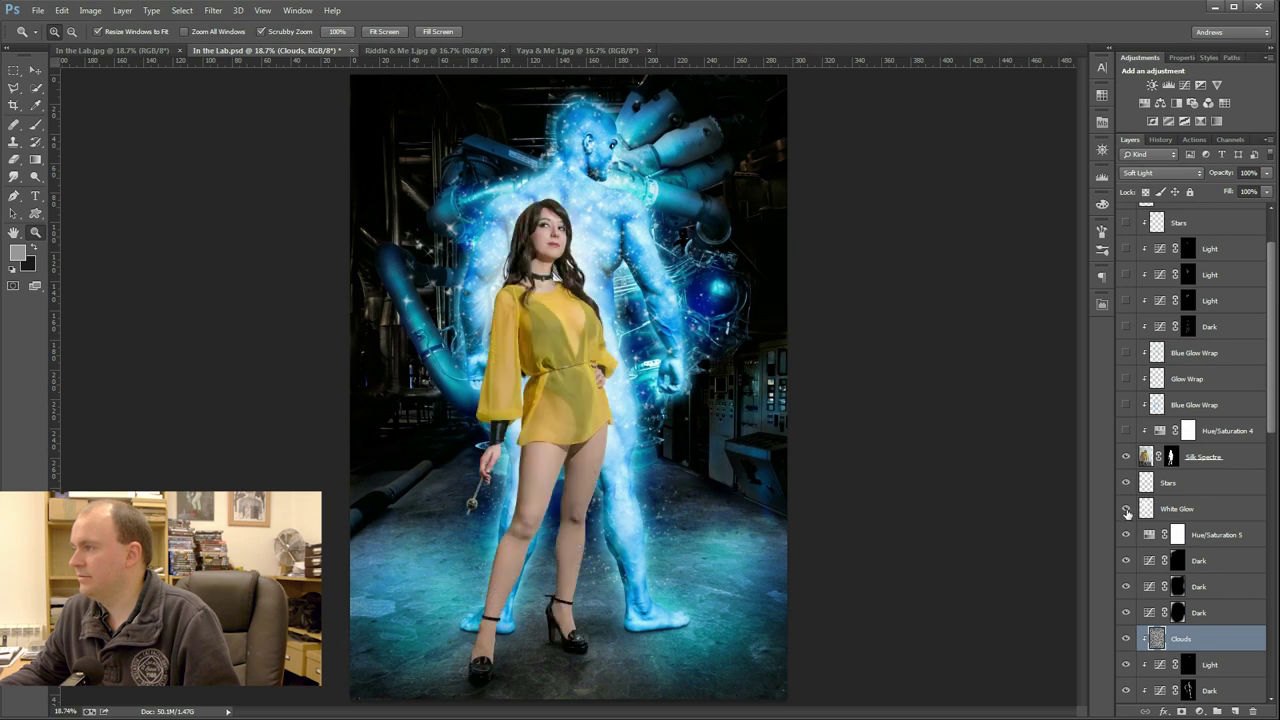
{"action": "left_click", "coordinate": [1127, 510]}
{"action": "left_click", "coordinate": [1126, 483]}
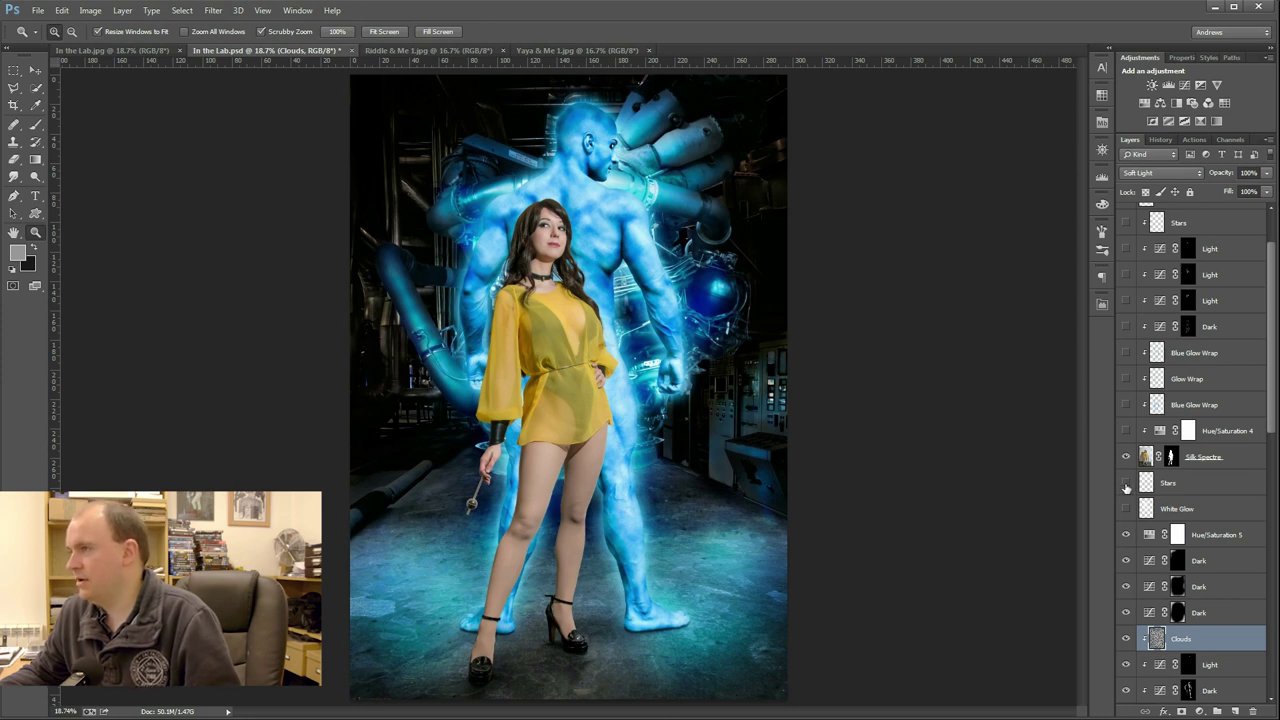
{"action": "left_click", "coordinate": [1125, 510]}
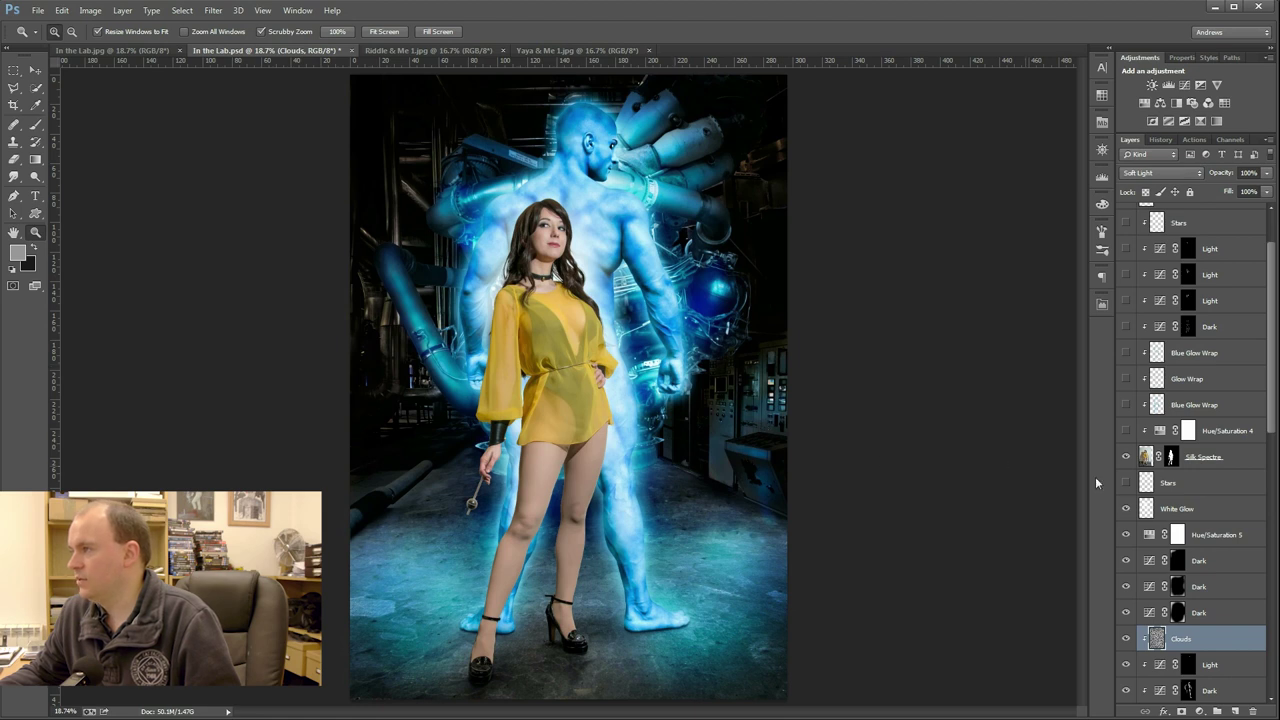
{"action": "left_click", "coordinate": [1125, 483]}
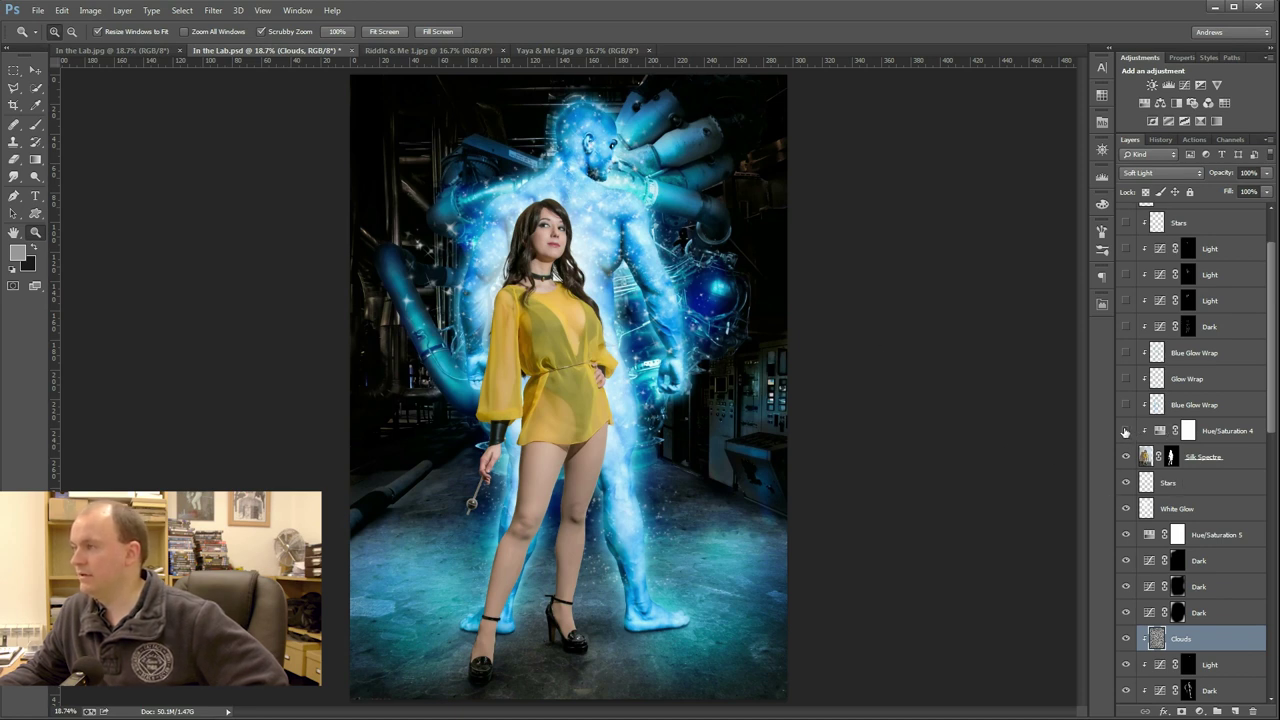
Step: Give the yellow dress an olive tint and enable the lower Blue Glow Wrap layer
{"action": "left_click", "coordinate": [1125, 431]}
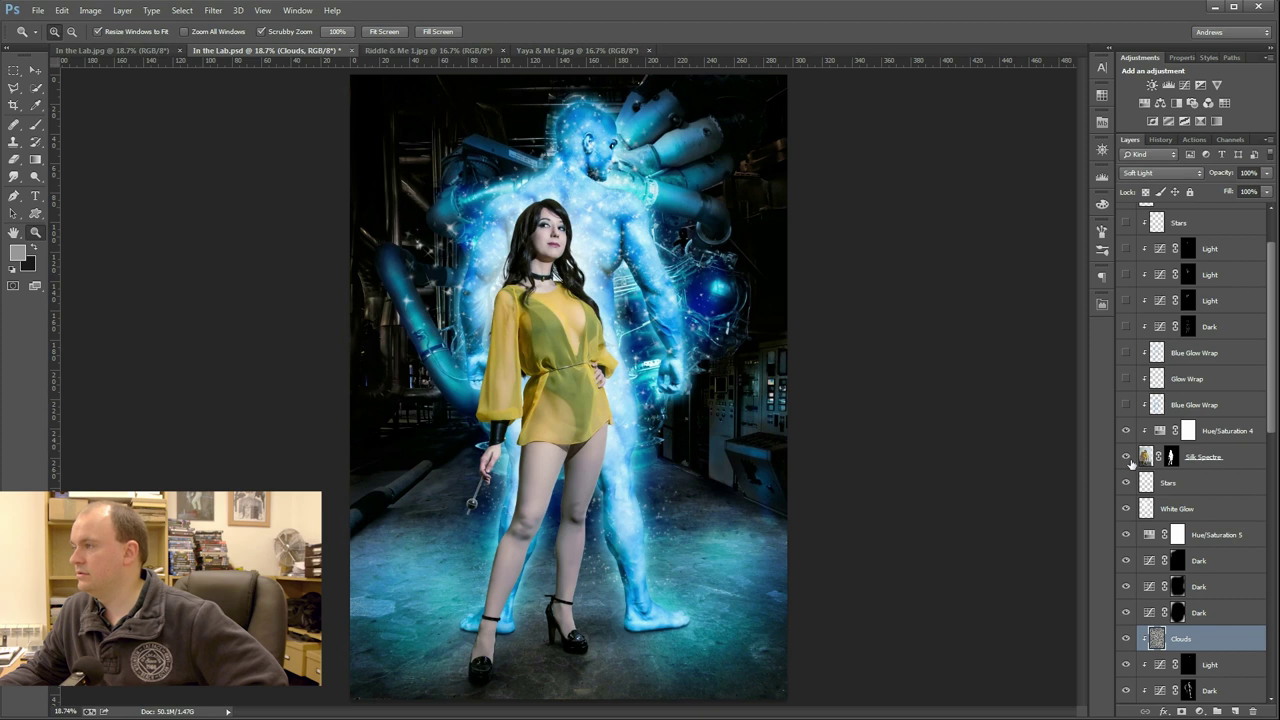
{"action": "left_click", "coordinate": [1127, 406]}
{"action": "left_click", "coordinate": [1186, 408]}
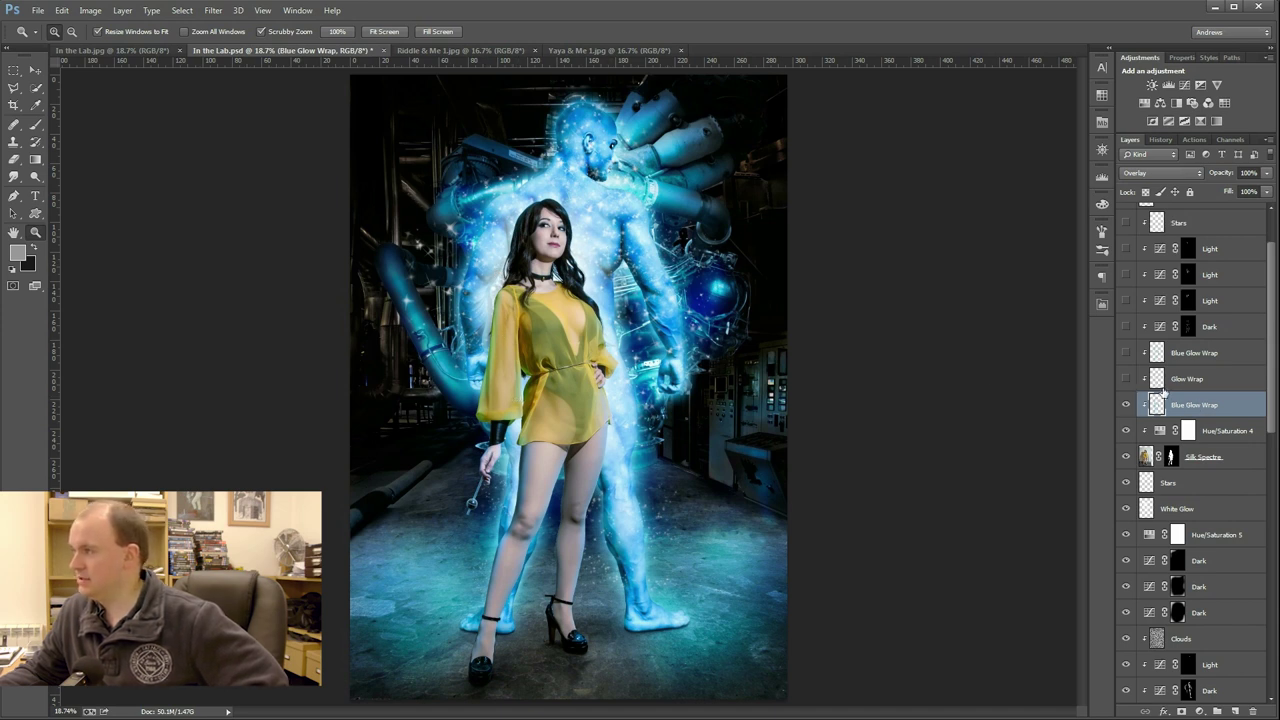
Step: Enable the Color Dodge Glow Wrap, kept above Blue Glow Wrap, plus the upper Blue Glow Wrap
{"action": "left_click", "coordinate": [1126, 379]}
{"action": "left_click", "coordinate": [1190, 382]}
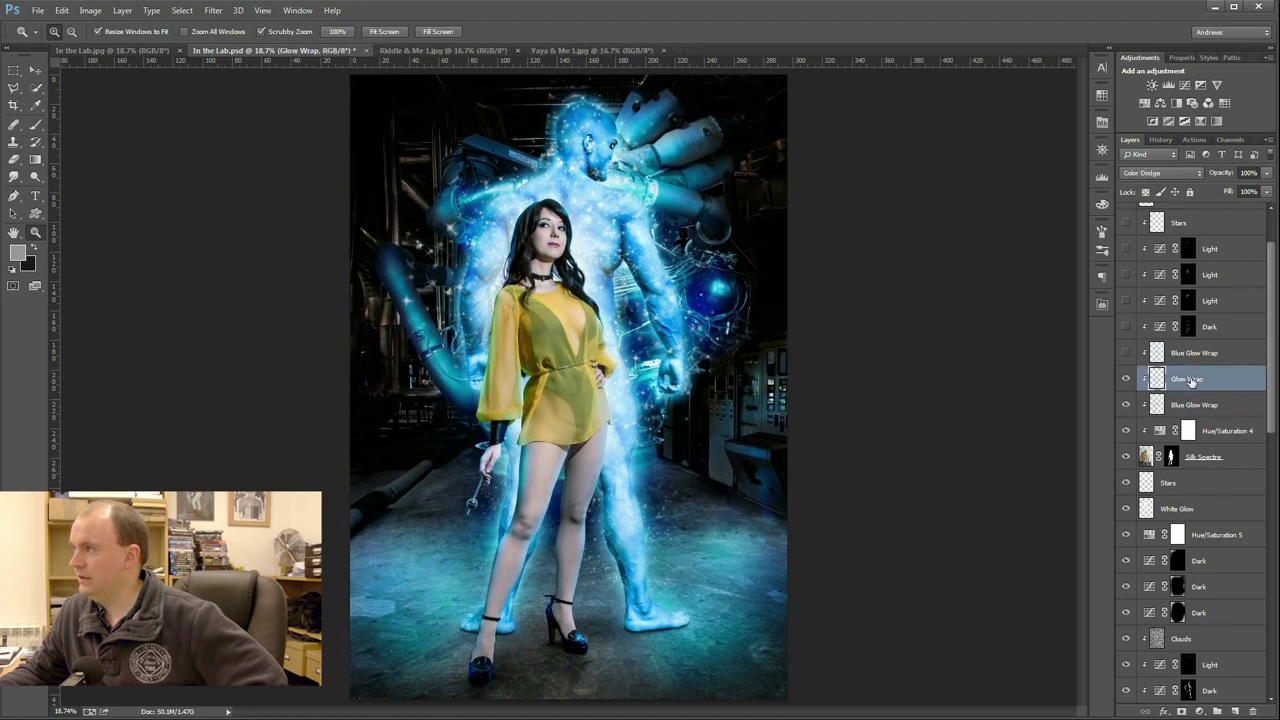
{"action": "left_click_drag", "start_coordinate": [1190, 390], "coordinate": [1193, 412]}
{"action": "left_click_drag", "start_coordinate": [1193, 411], "coordinate": [1206, 378]}
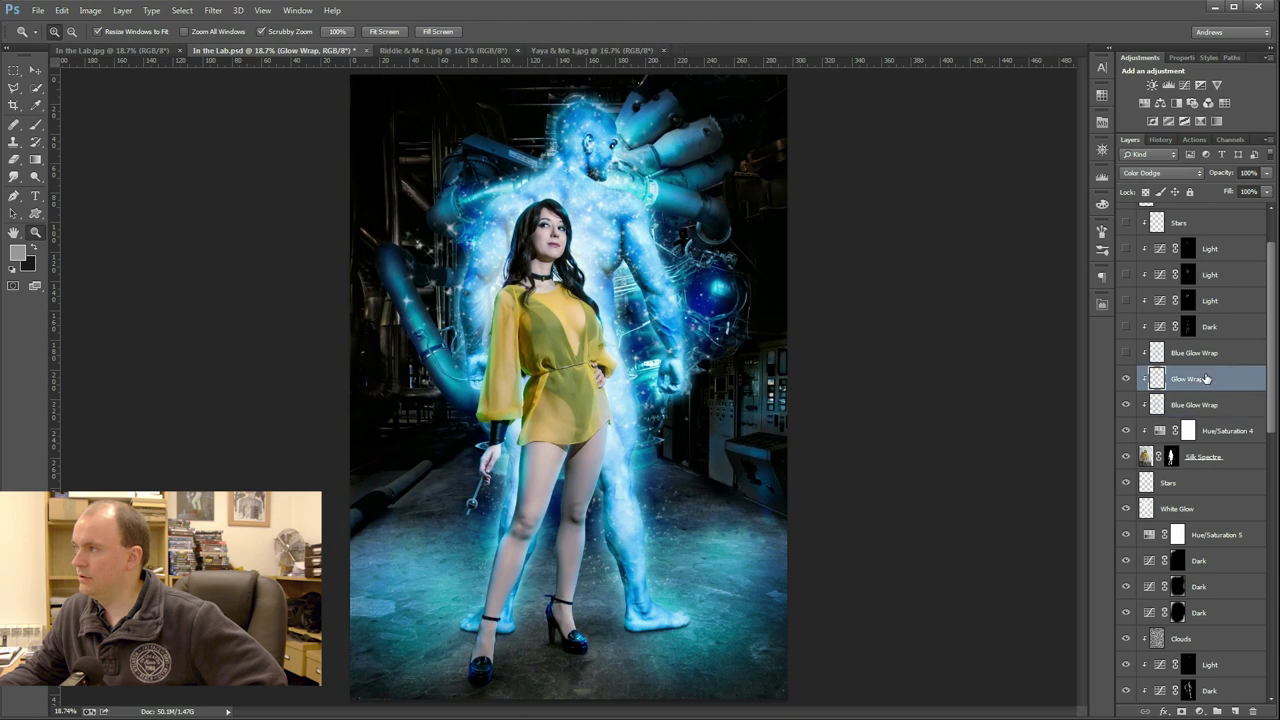
{"action": "left_click", "coordinate": [1128, 354]}
{"action": "left_click", "coordinate": [1199, 356]}
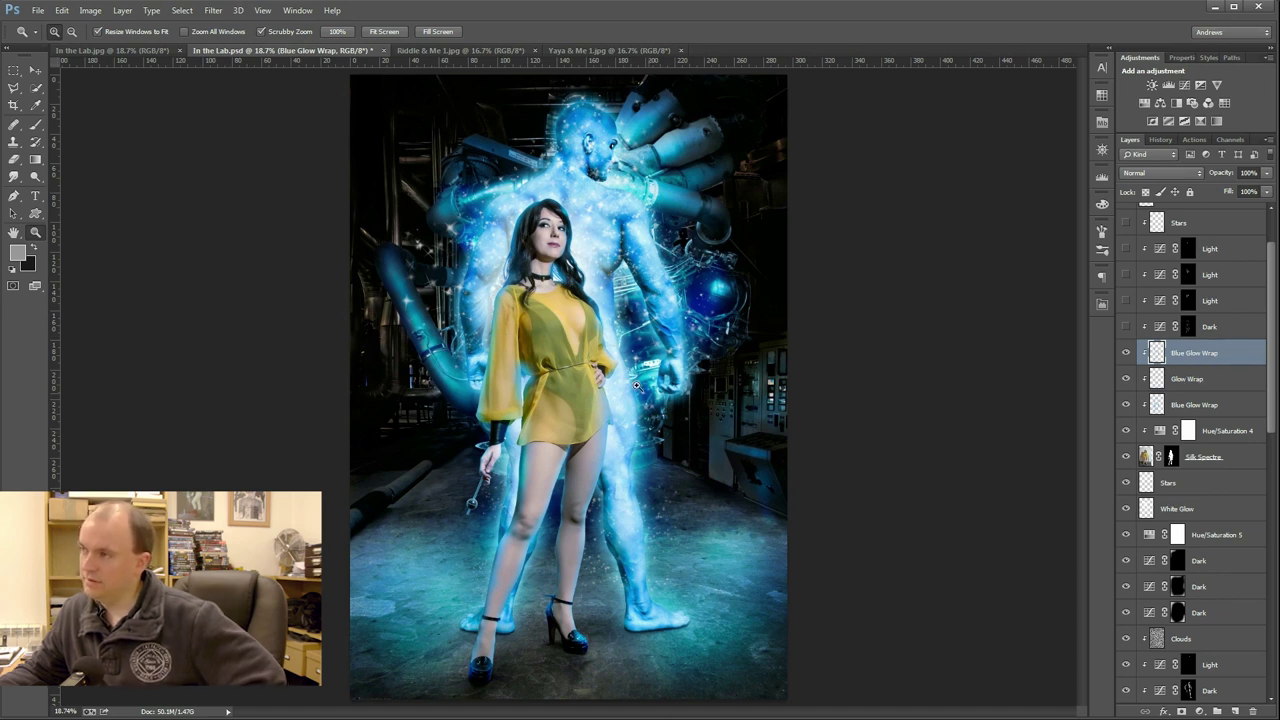
Step: Show the Dark shading on the legs and the three Light layers on the woman
{"action": "scroll", "coordinate": [1190, 378], "scroll_direction": "up", "scroll_amount": 2}
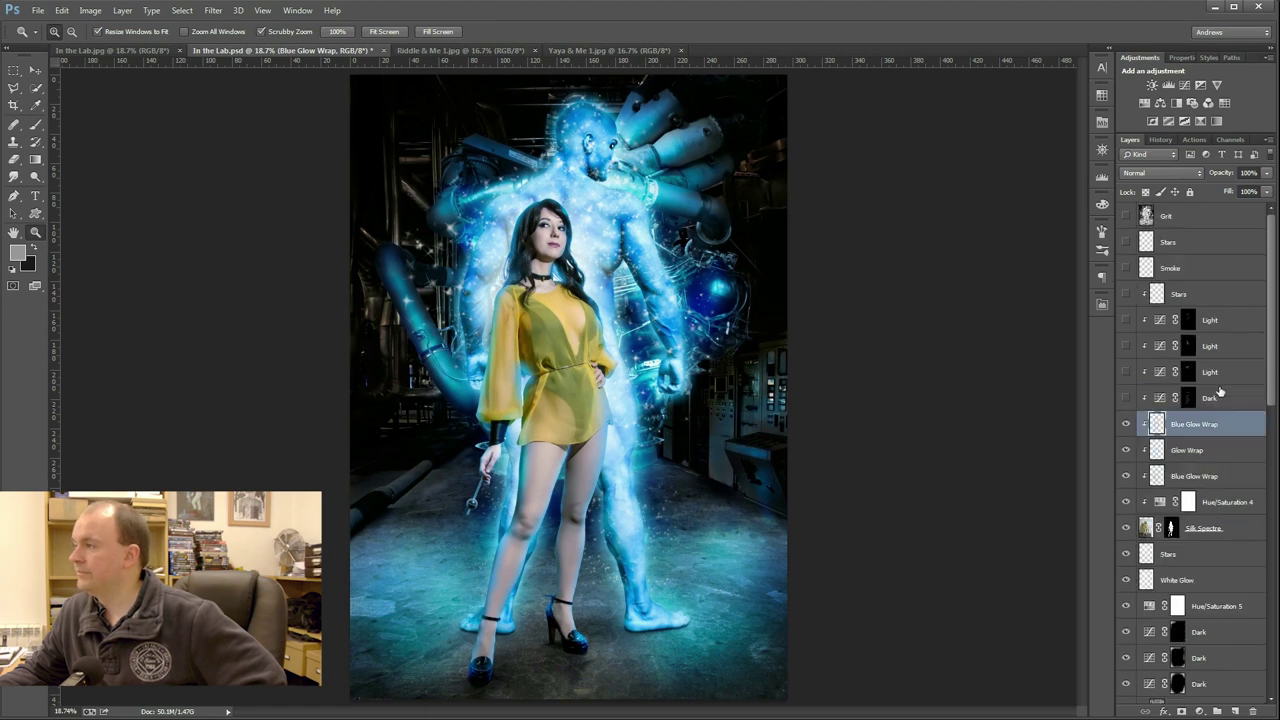
{"action": "left_click", "coordinate": [1125, 399]}
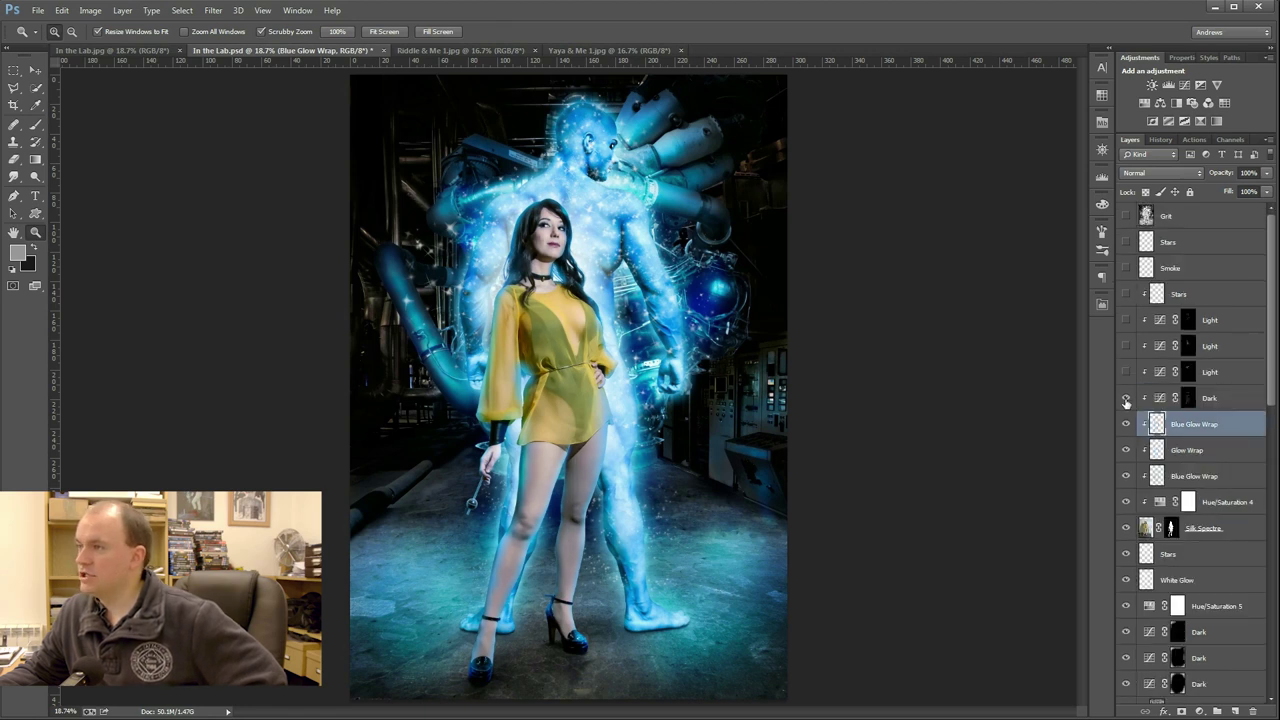
{"action": "left_click", "coordinate": [1126, 373]}
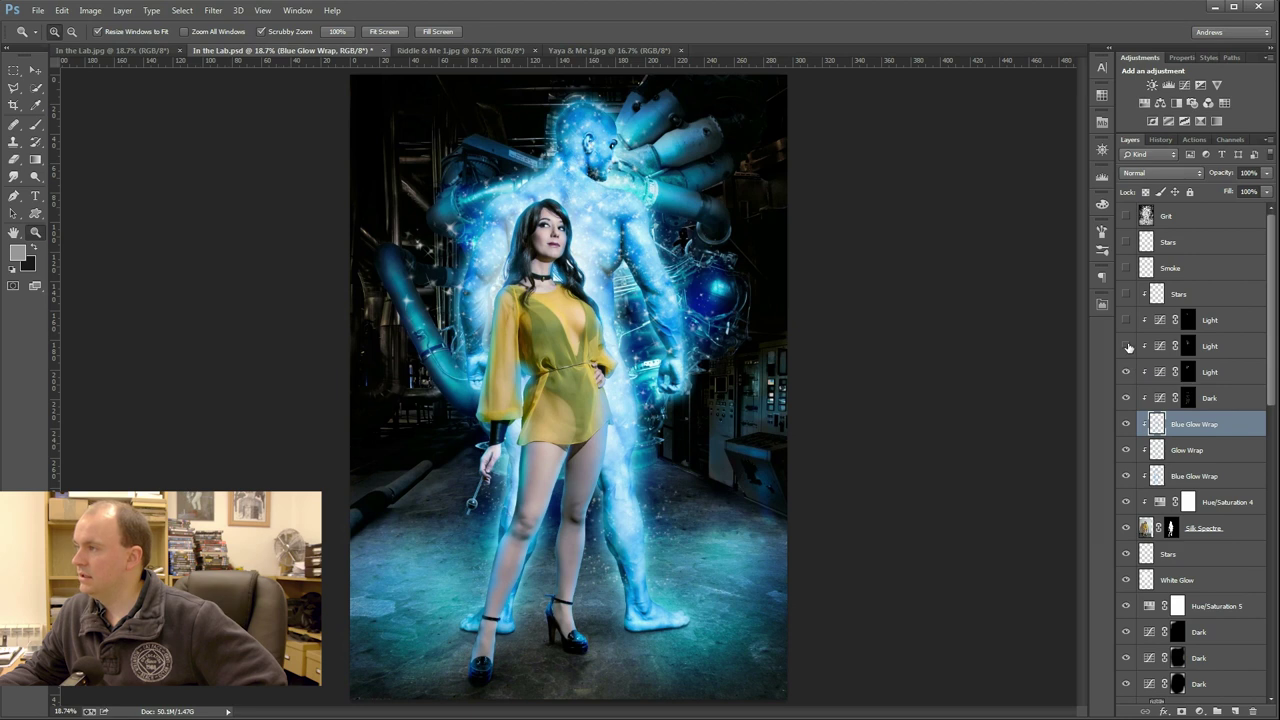
{"action": "left_click", "coordinate": [1127, 346]}
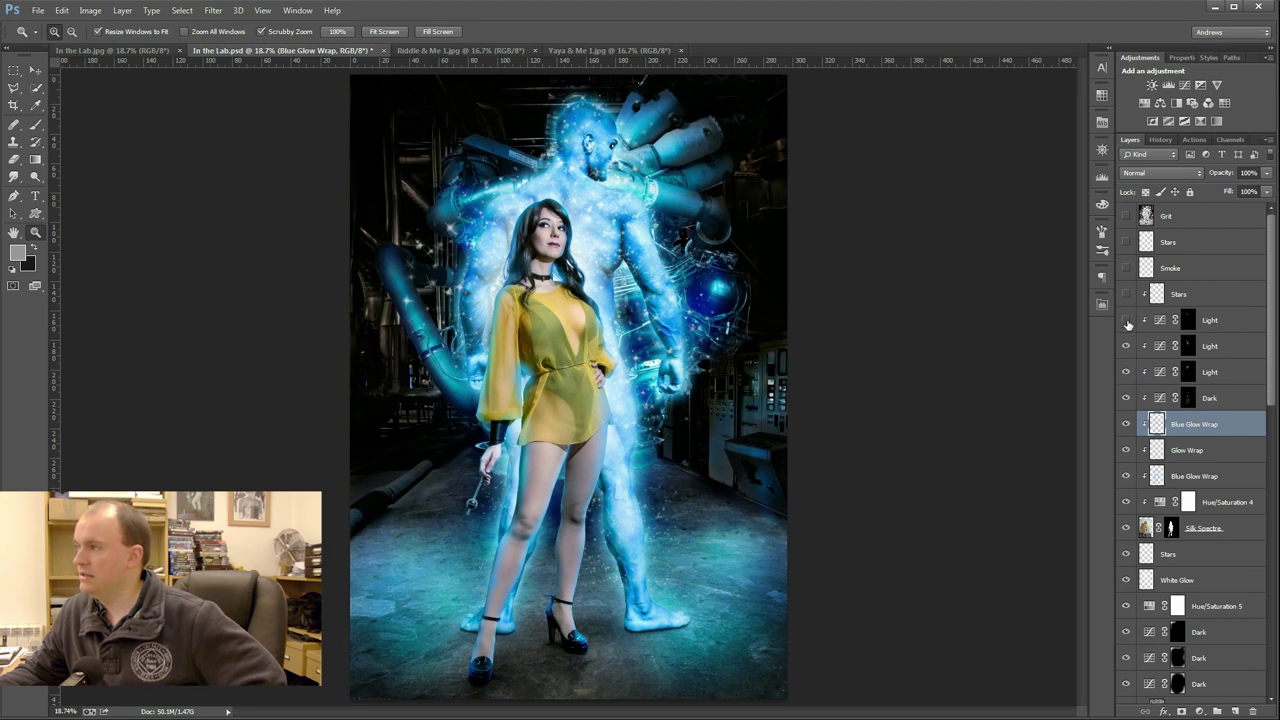
{"action": "left_click", "coordinate": [1126, 320]}
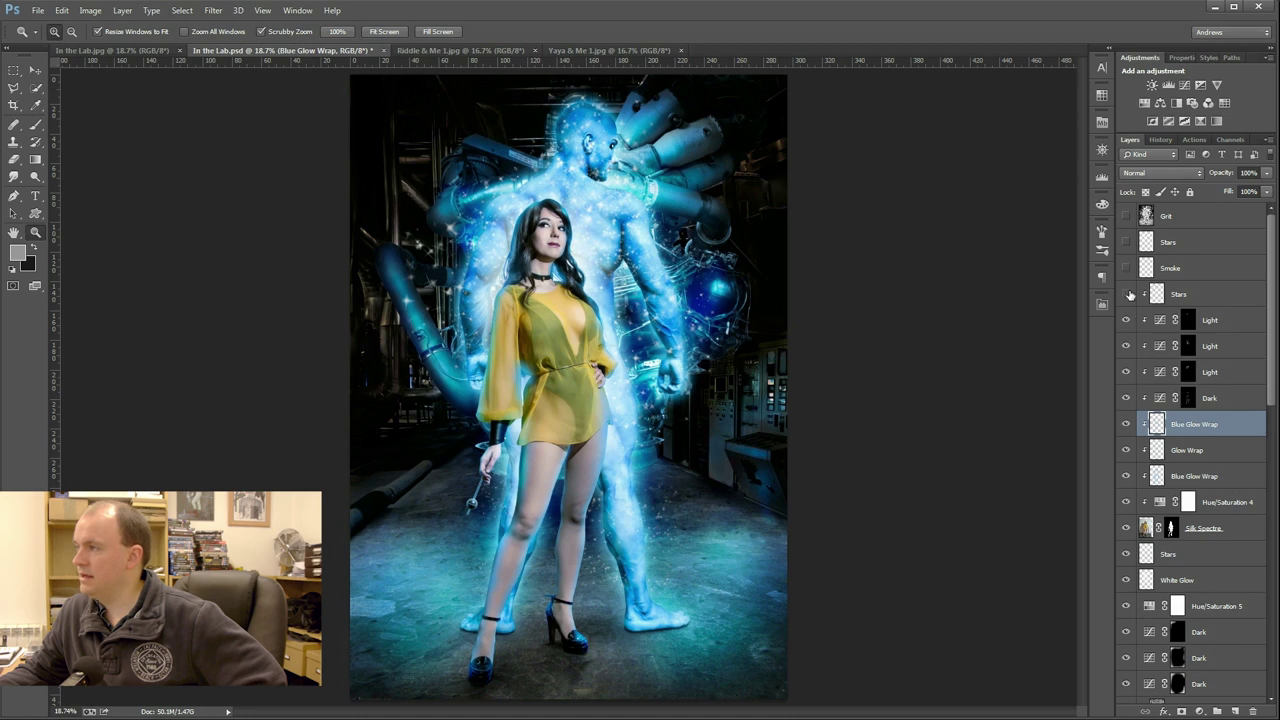
Step: Reveal the clipped Stars layer and the Smoke wisps by her hand, comparing without smoke
{"action": "left_click", "coordinate": [1127, 294]}
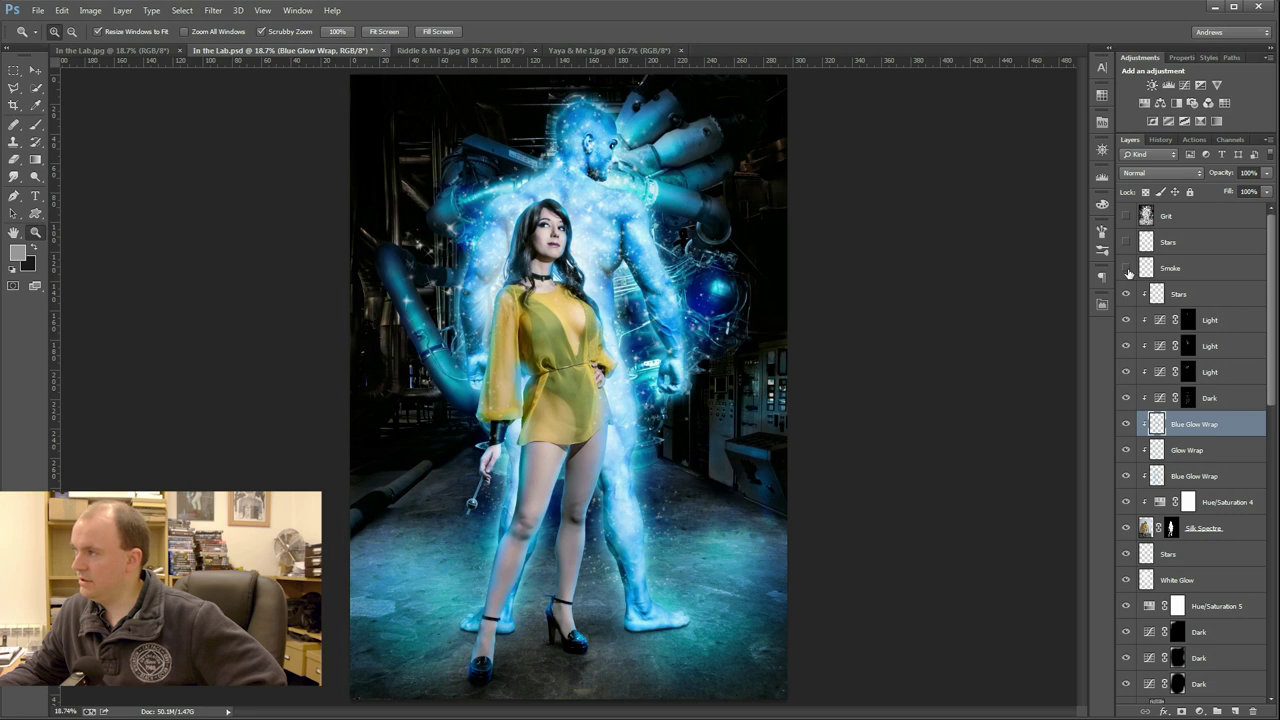
{"action": "left_click", "coordinate": [1127, 270]}
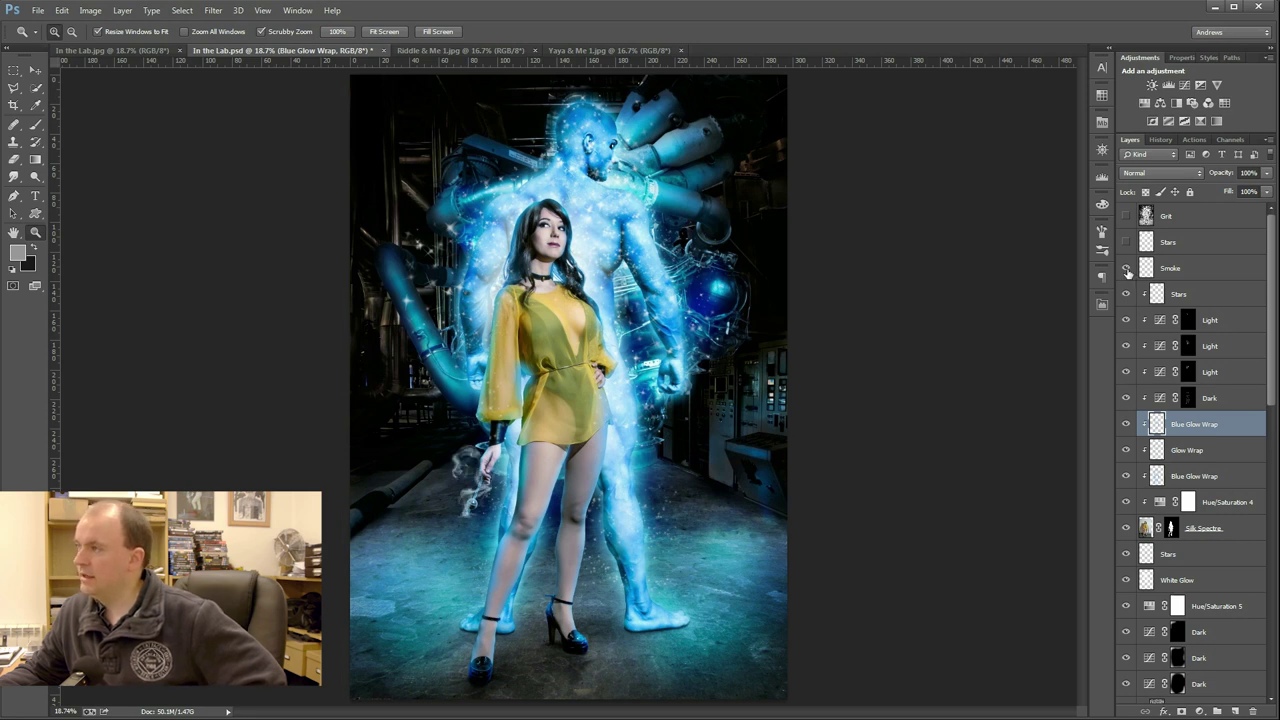
{"action": "left_click", "coordinate": [1186, 270]}
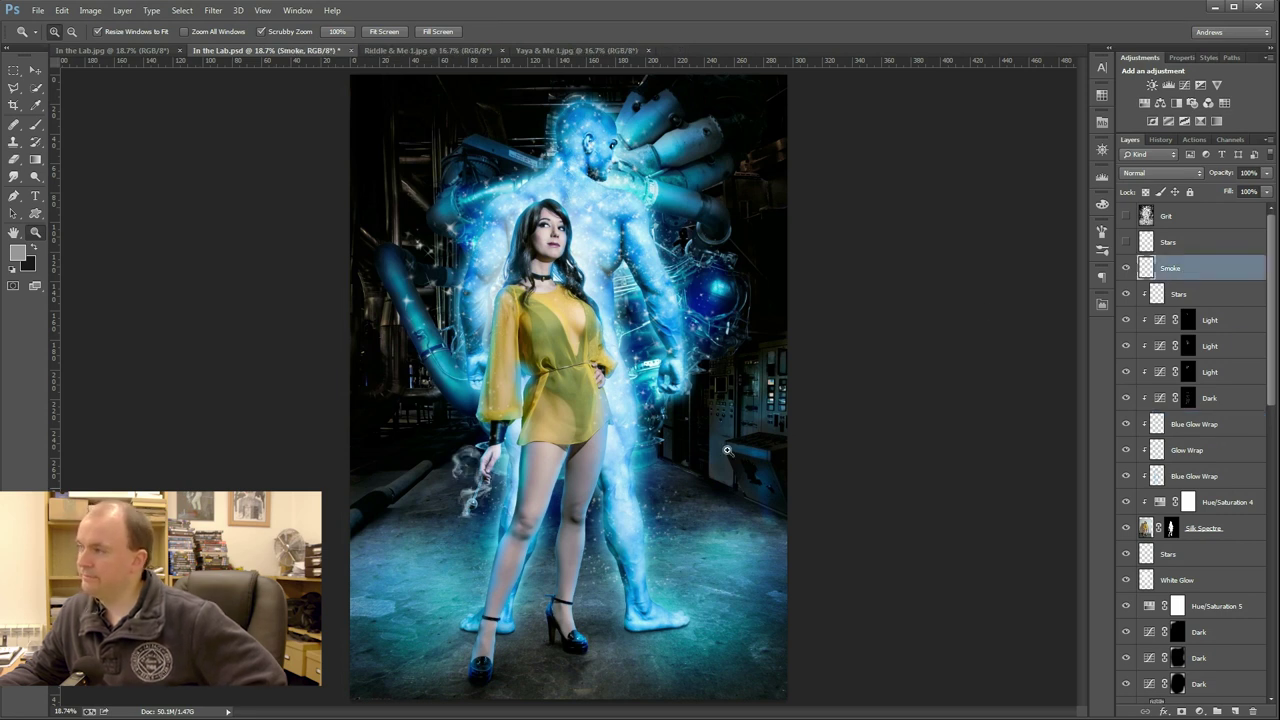
{"action": "left_click", "coordinate": [1127, 270]}
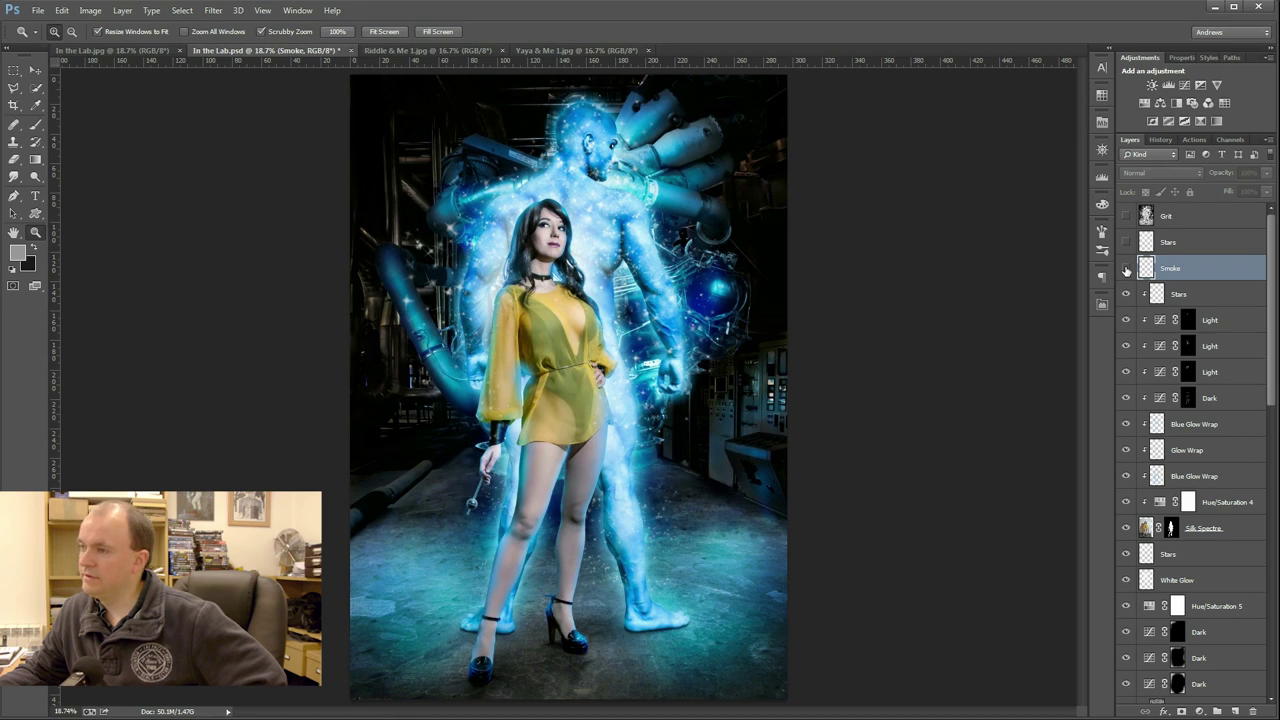
{"action": "left_click", "coordinate": [1127, 270]}
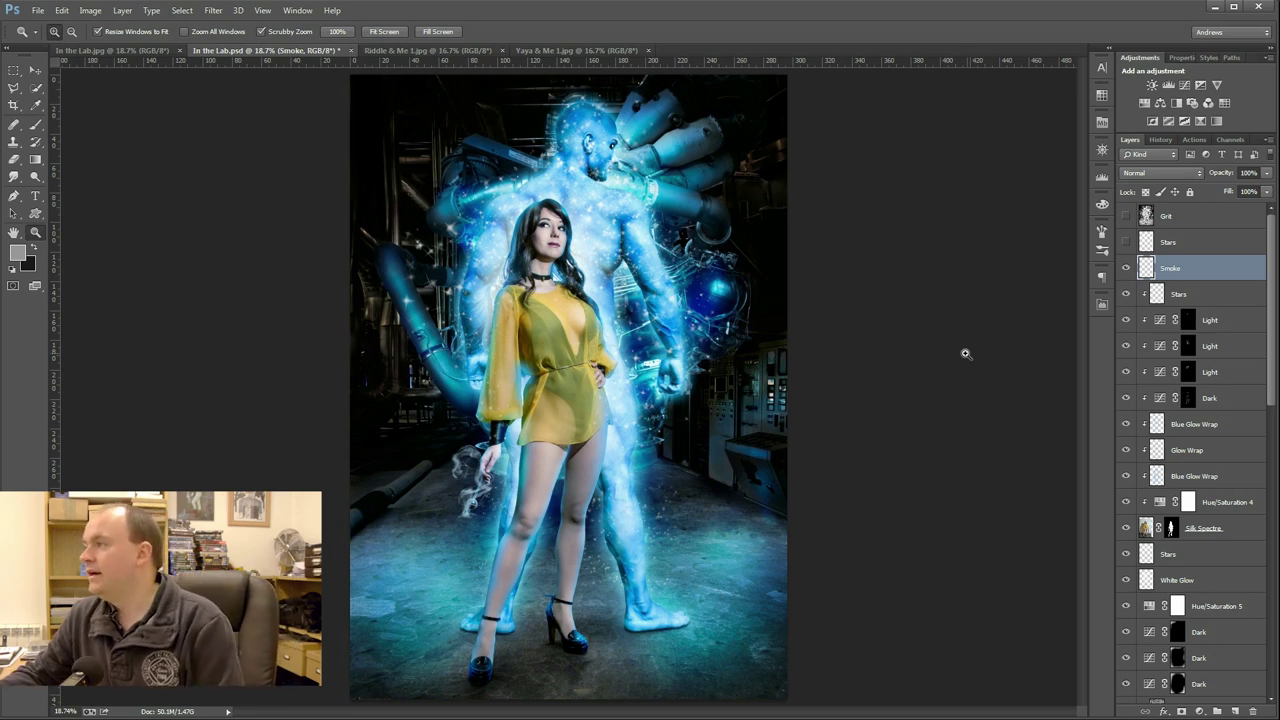
Step: Turn on the top Stars layer and the 24% Soft Light Grit texture
{"action": "left_click", "coordinate": [1125, 242]}
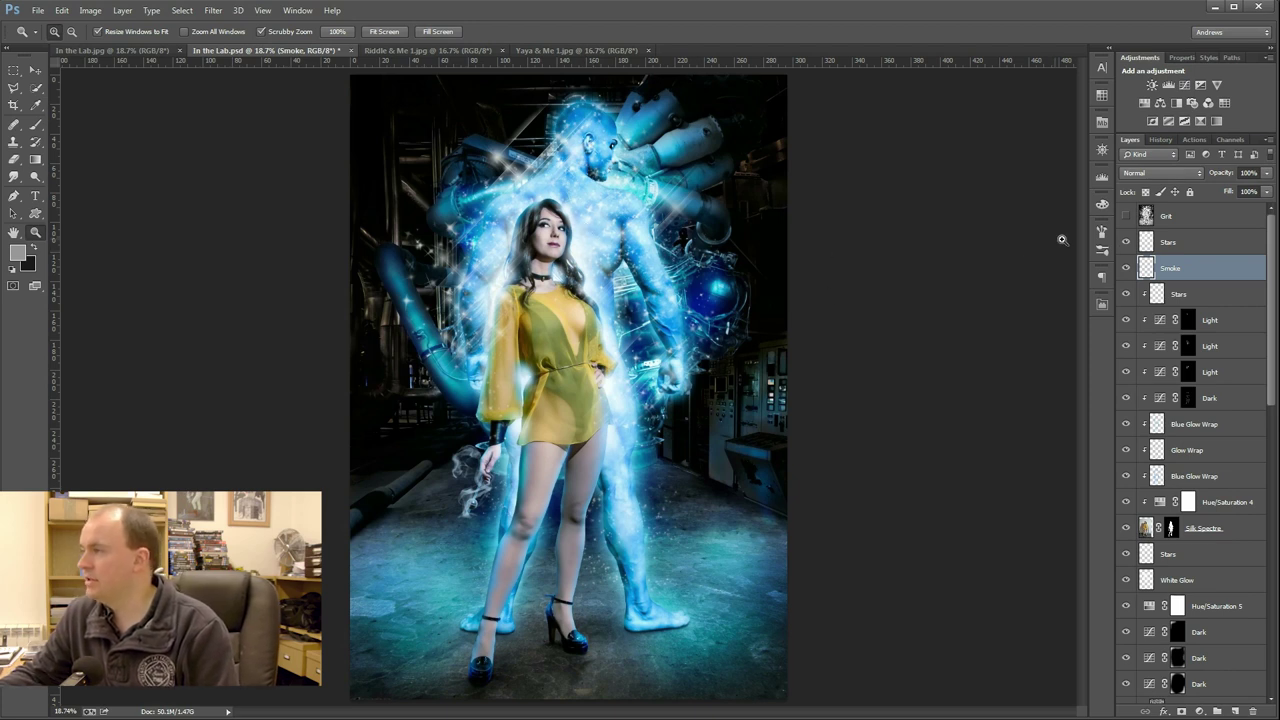
{"action": "left_click", "coordinate": [1127, 217]}
{"action": "left_click", "coordinate": [1188, 221]}
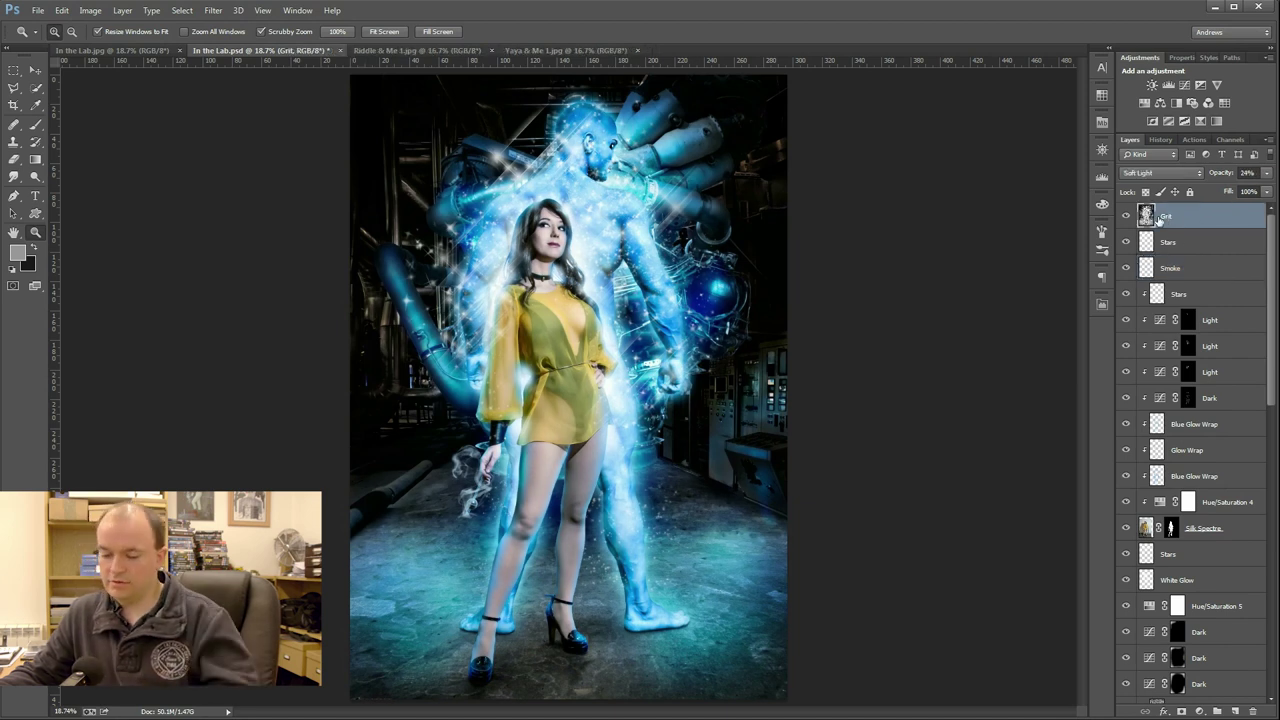
{"action": "left_click", "coordinate": [1127, 217], "text": "alt"}
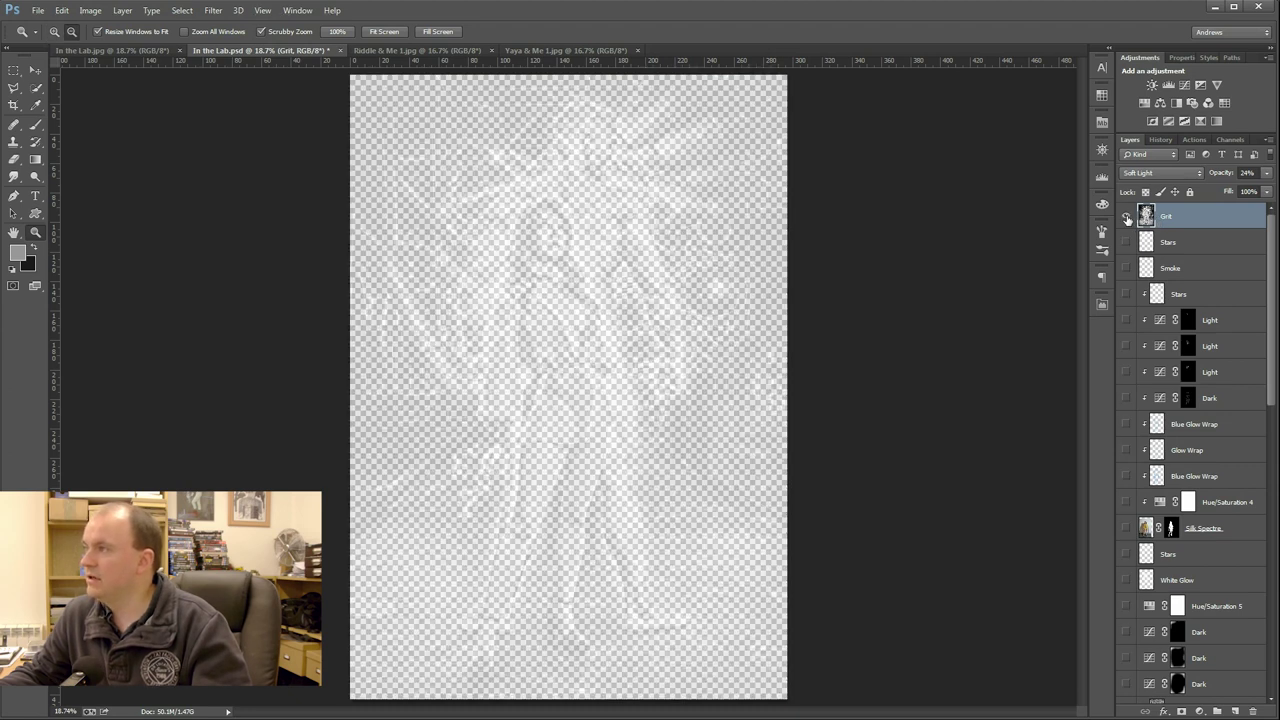
{"action": "left_click", "coordinate": [1127, 217], "text": "alt"}
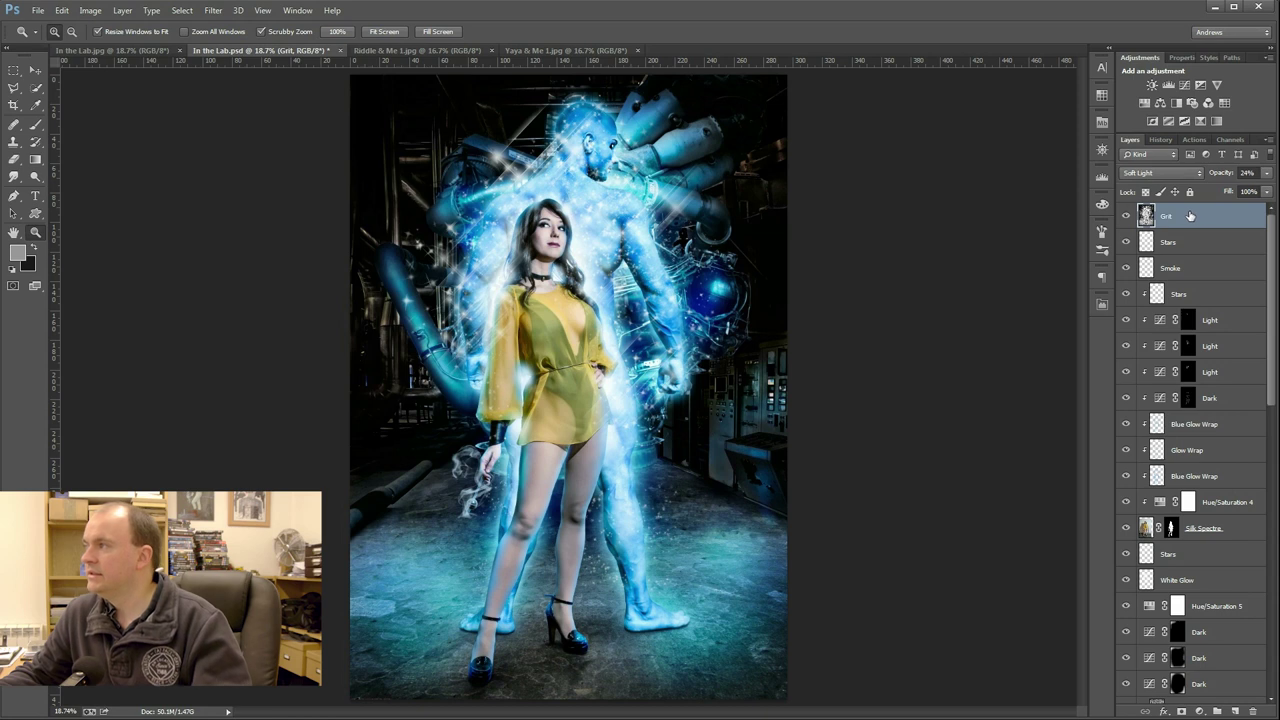
{"action": "left_click", "coordinate": [1266, 173]}
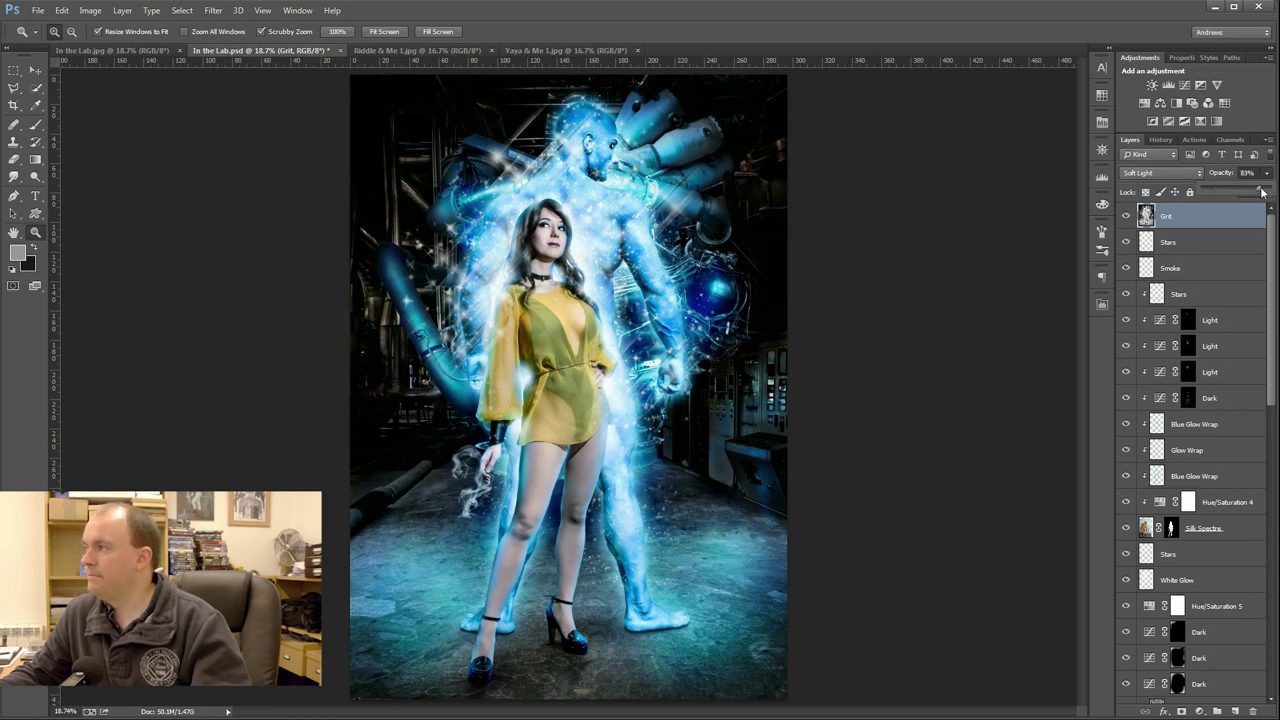
{"action": "left_click_drag", "start_coordinate": [1262, 192], "coordinate": [1272, 192]}
{"action": "left_click", "coordinate": [1181, 174]}
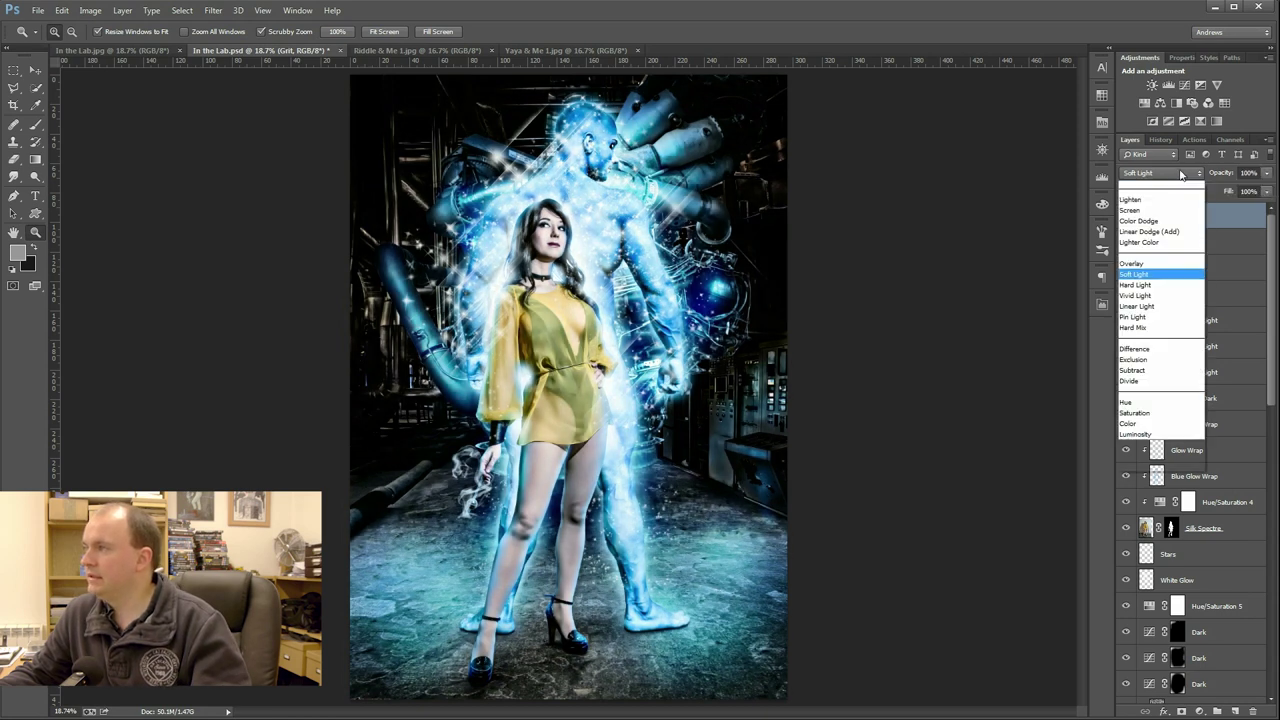
{"action": "left_click", "coordinate": [1168, 188]}
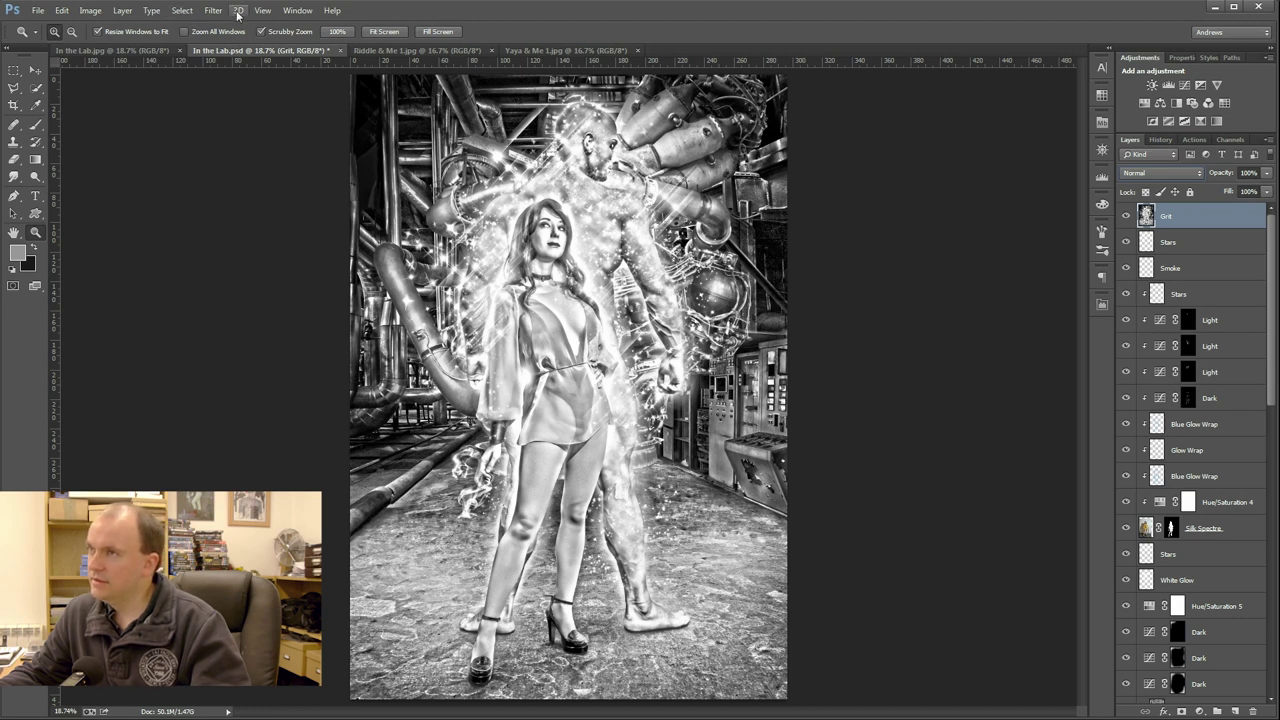
{"action": "left_click", "coordinate": [91, 12]}
{"action": "mouse_move", "coordinate": [148, 46]}
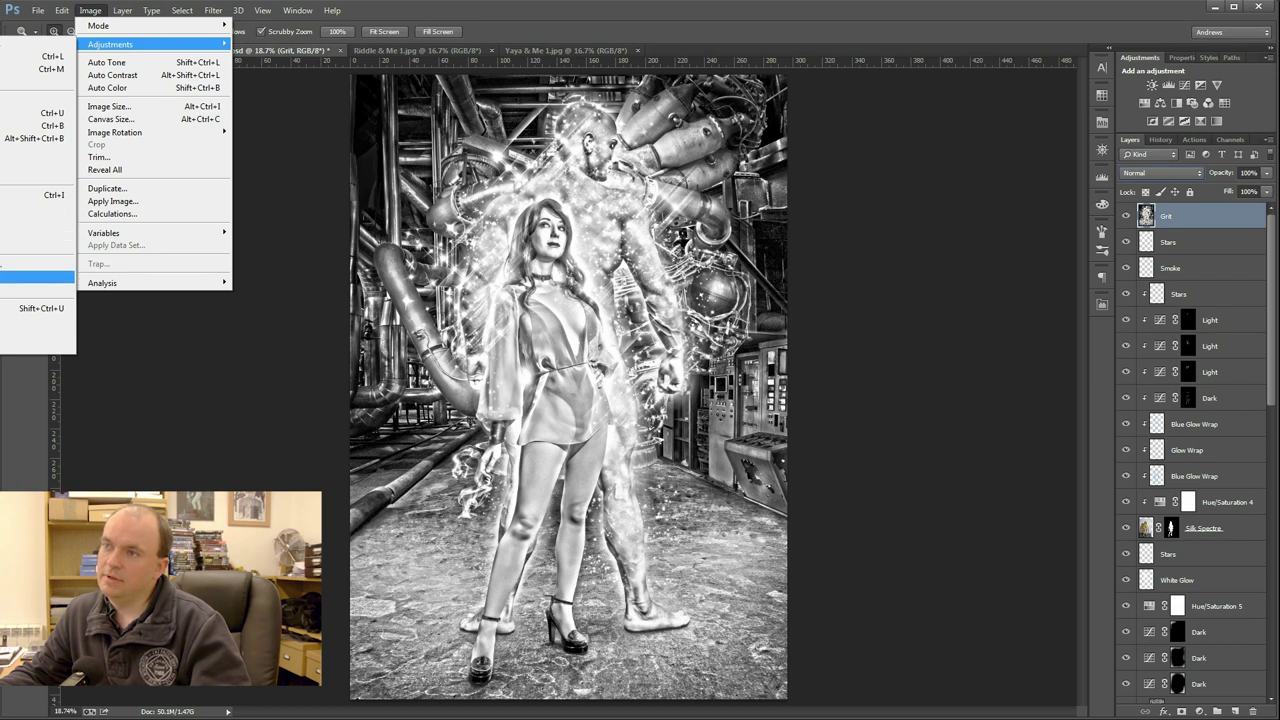
{"action": "left_click", "coordinate": [892, 31]}
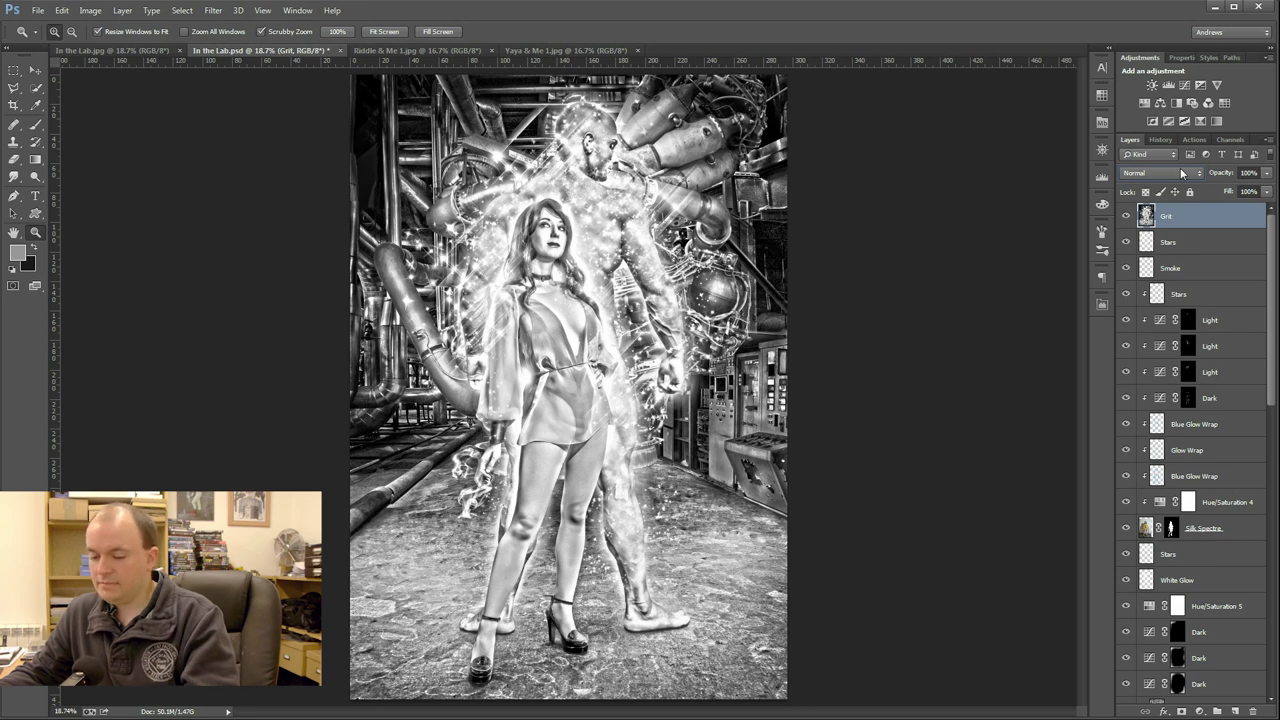
{"action": "key", "text": "ctrl+z"}
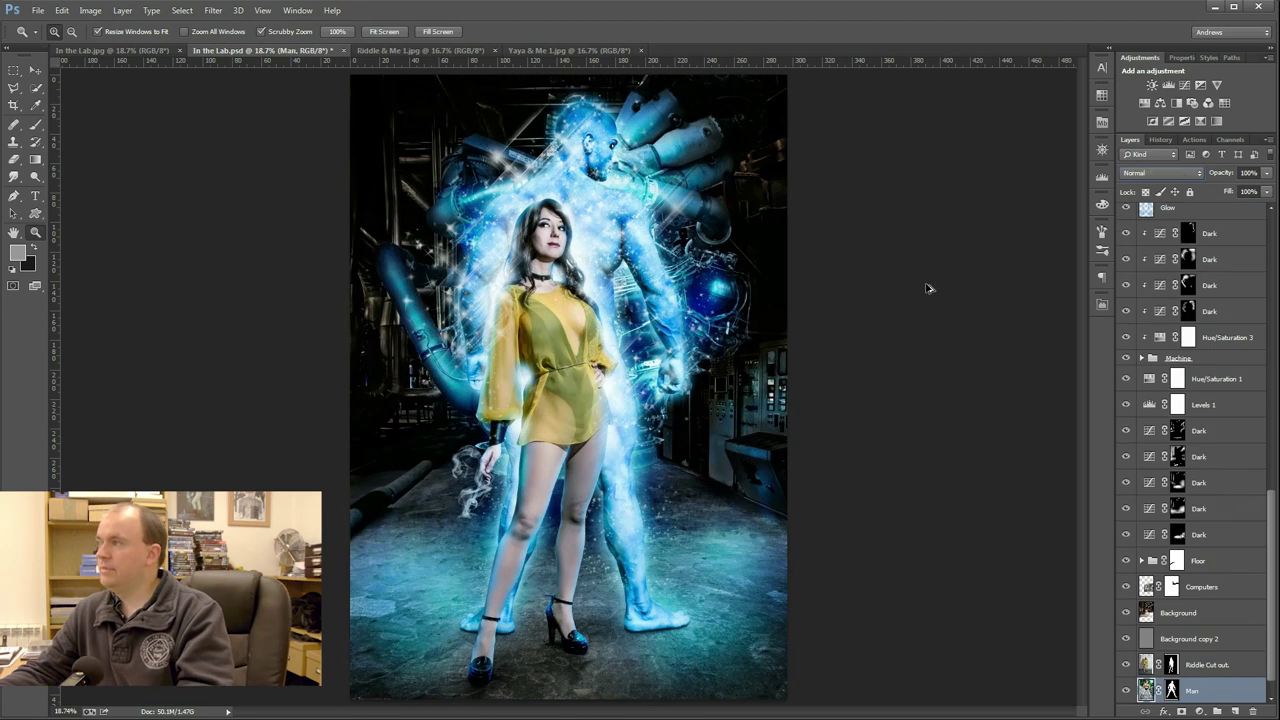
{"action": "scroll", "coordinate": [1217, 546], "scroll_direction": "up", "scroll_amount": 8}
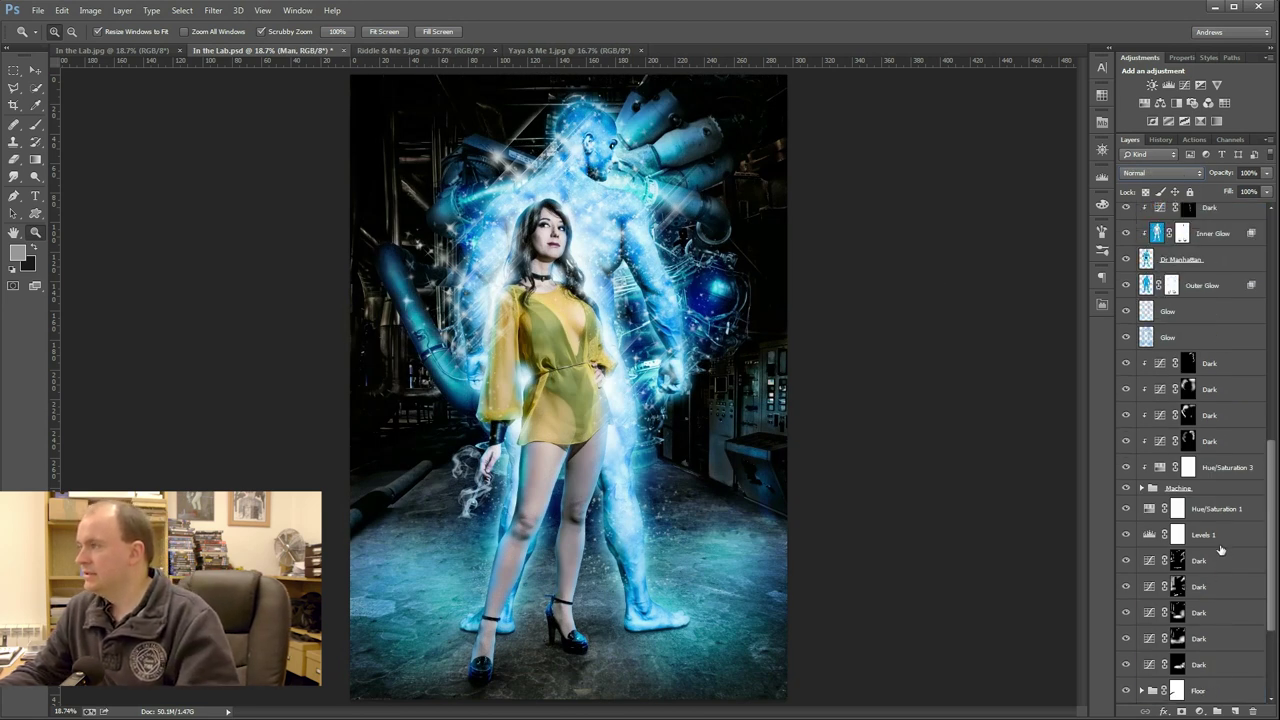
{"action": "scroll", "coordinate": [1217, 546], "scroll_direction": "up", "scroll_amount": 3}
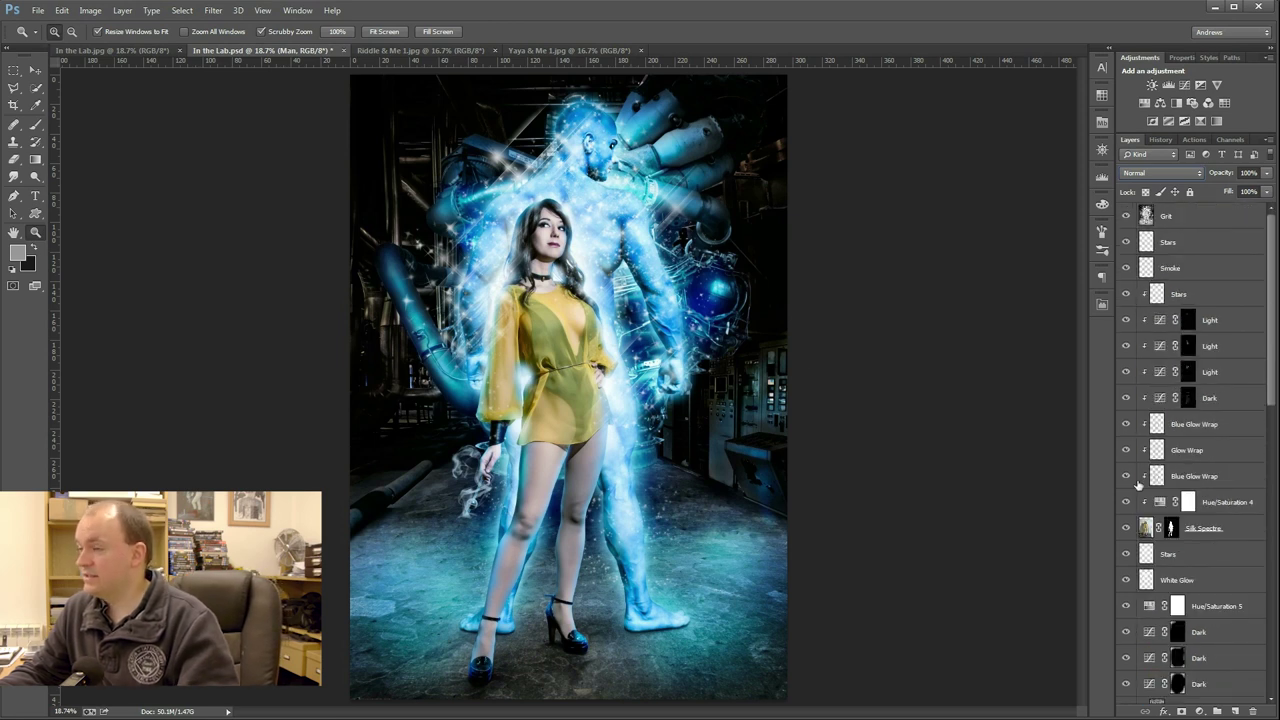